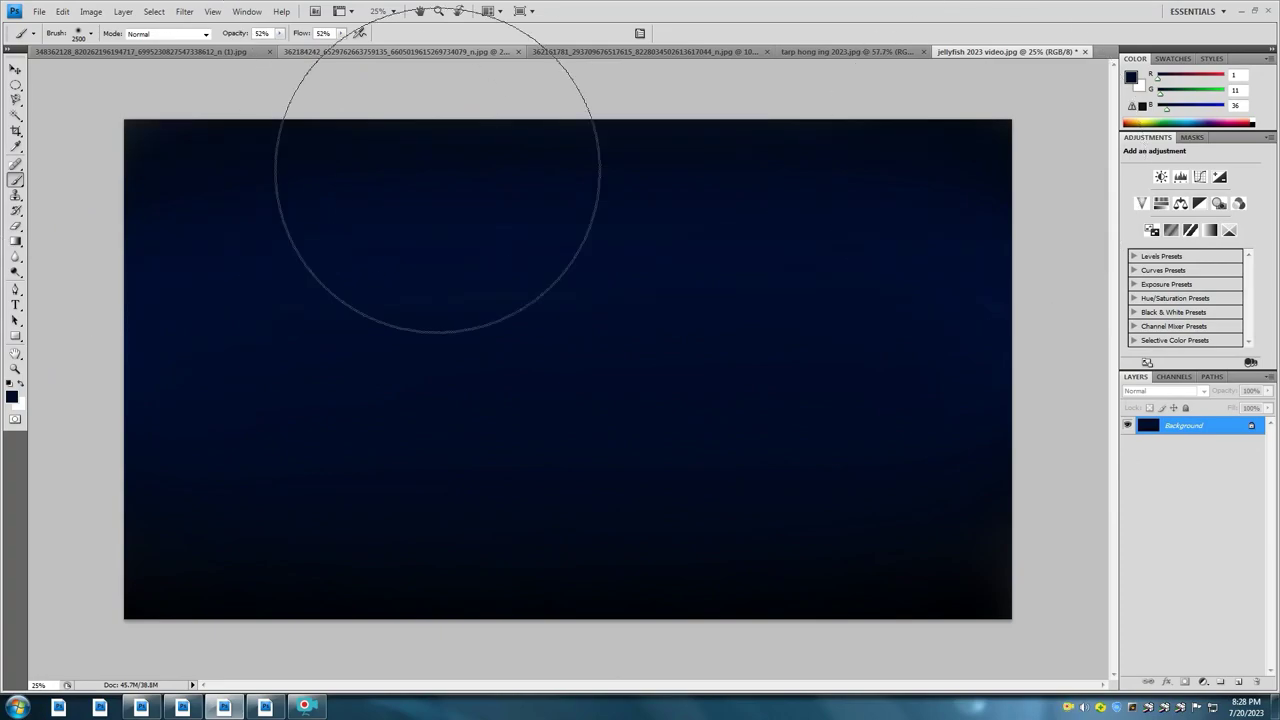
Step: Lighten the upper-left dark blue water with a soft lighter-blue brush stroke
left_click_drag(207, 206, 250, 150)
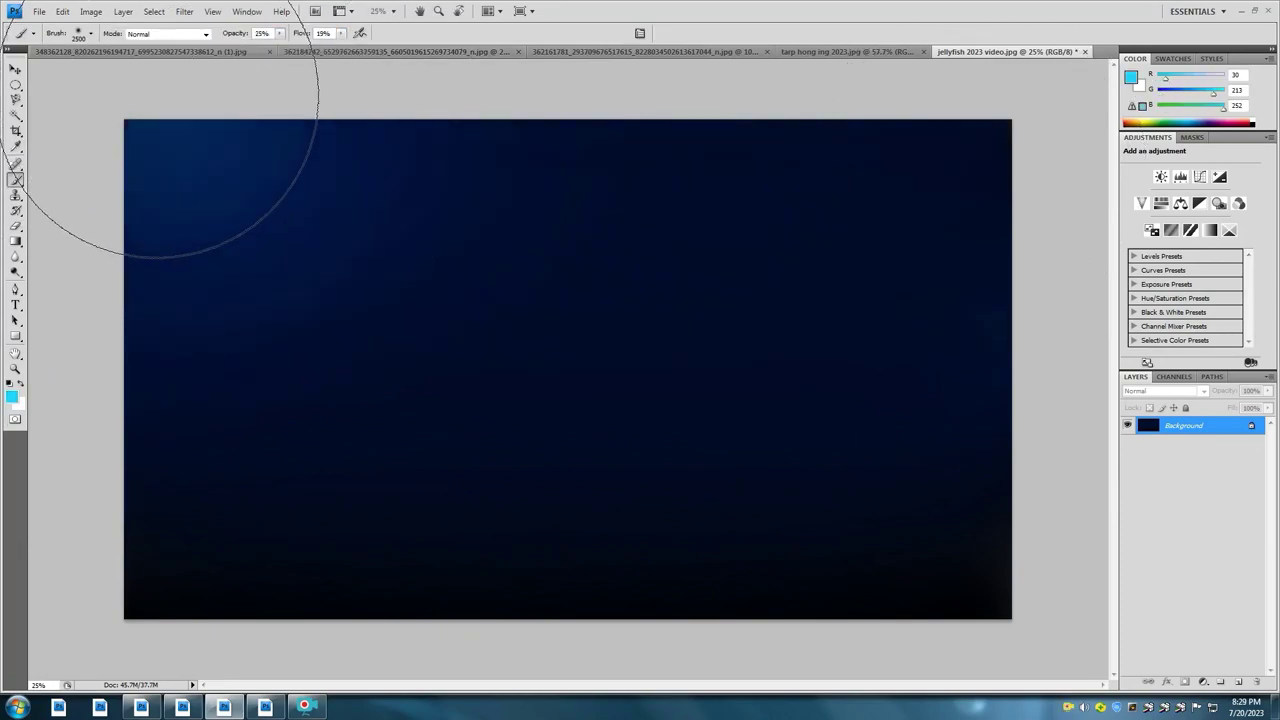
right_click(538, 287)
left_click(403, 298)
Step: Paint a large soft cyan disc and fill its middle with yellow
left_click(12, 397)
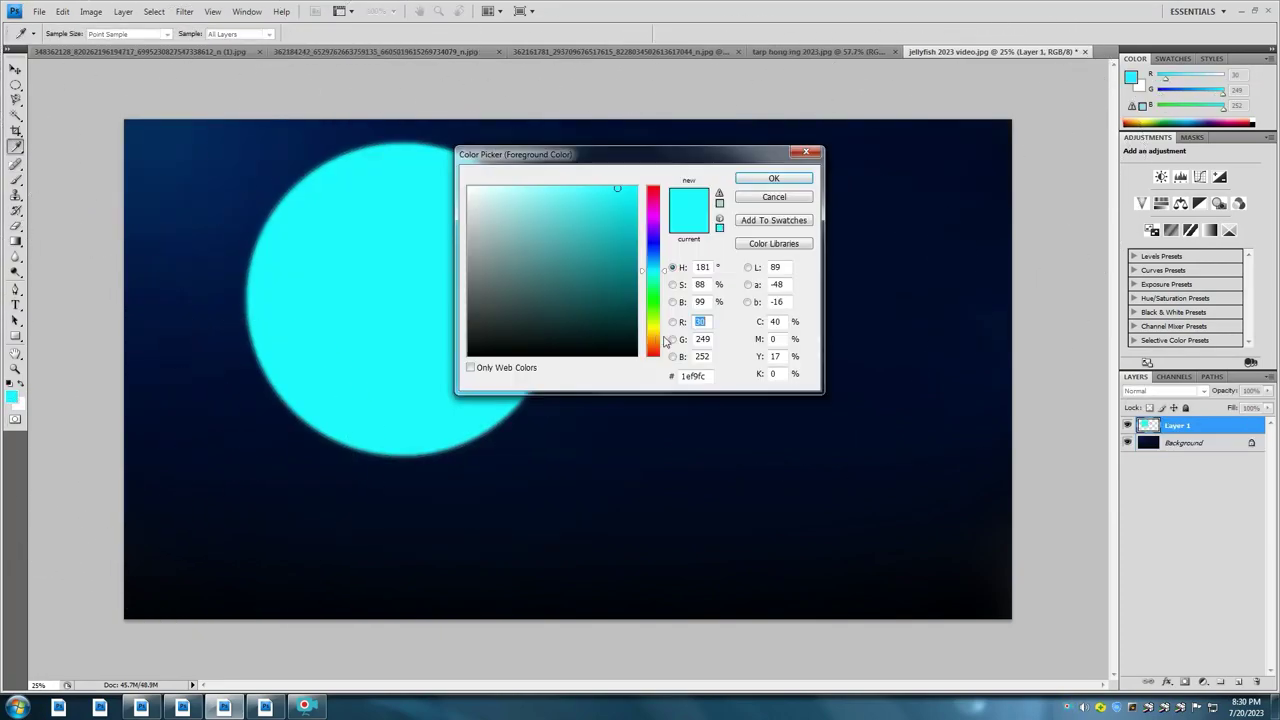
left_click(766, 137)
left_click(457, 320)
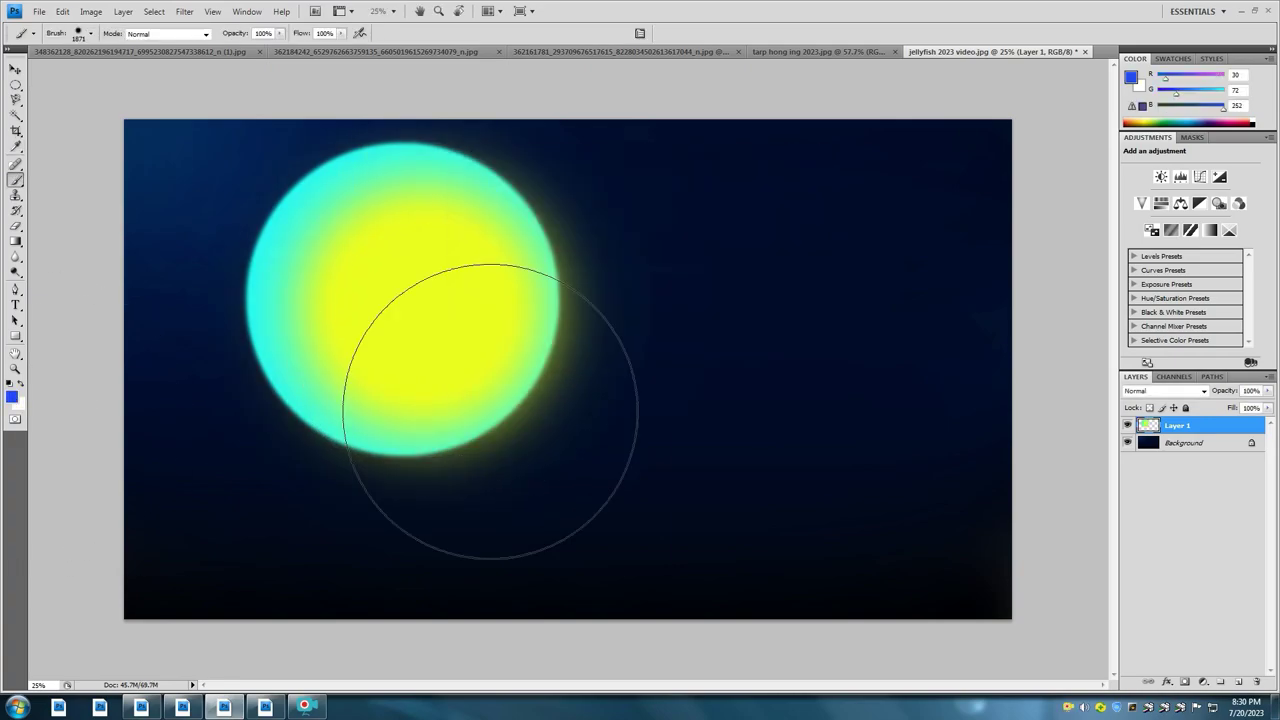
left_click_drag(280, 33, 262, 45)
Step: At lower opacity and flow, brush soft blue patches over the circle's upper-right and lower-left edges
left_click_drag(341, 33, 322, 45)
left_click_drag(506, 295, 443, 214)
left_click_drag(300, 340, 397, 426)
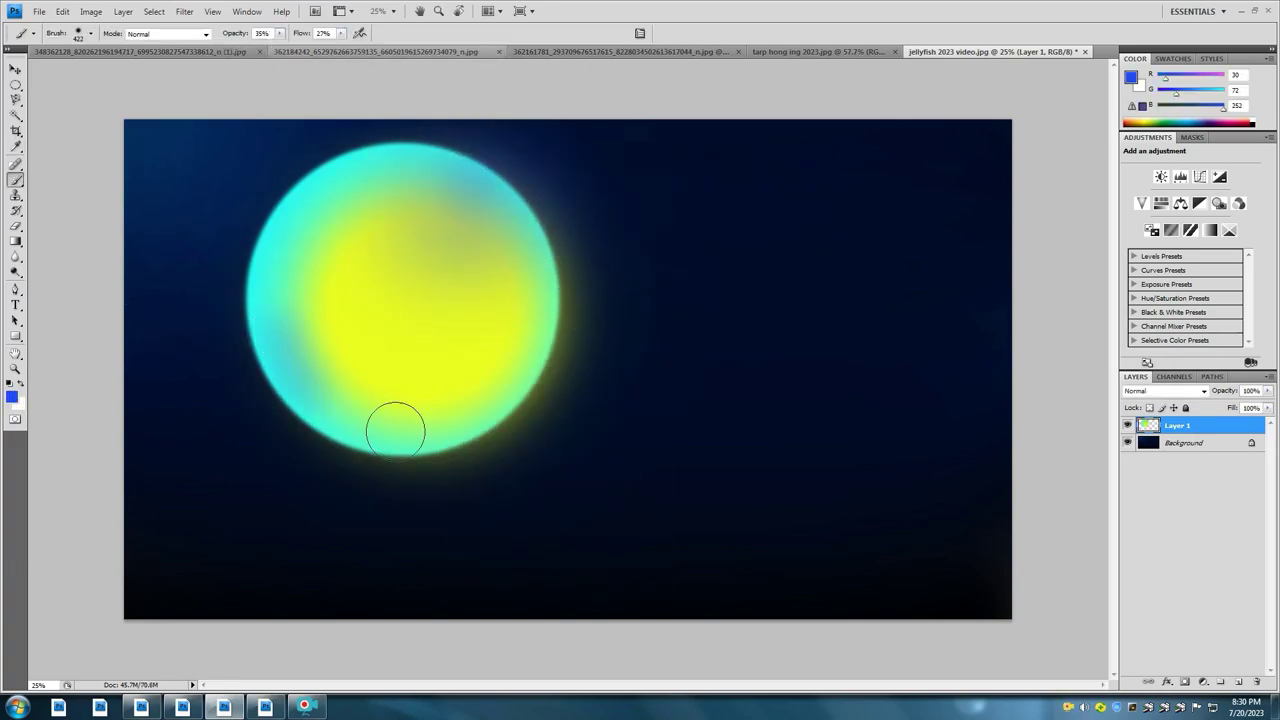
right_click(512, 250)
left_click_drag(290, 310, 360, 380)
right_click(443, 212)
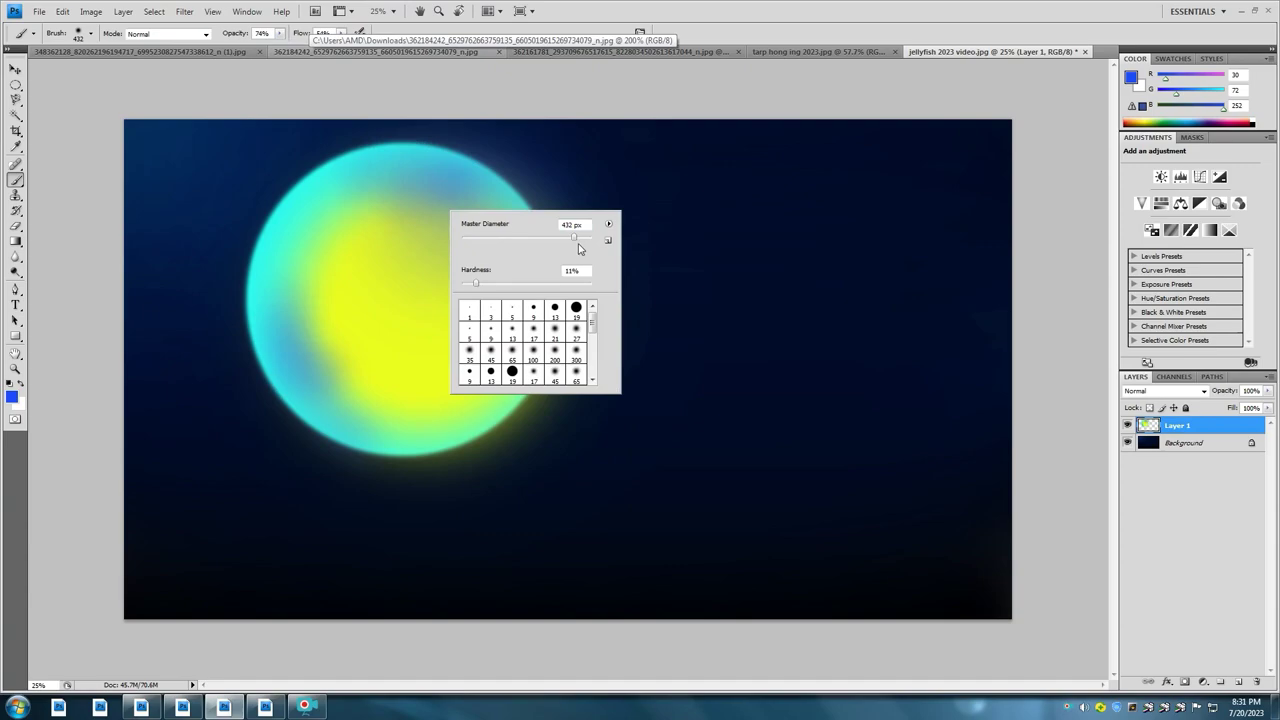
left_click_drag(560, 170, 470, 190)
Step: Raise the brush opacity and flow again and set the foreground colour to red
key("7")
key("4")
key("shift+5")
key("shift+4")
right_click(771, 309)
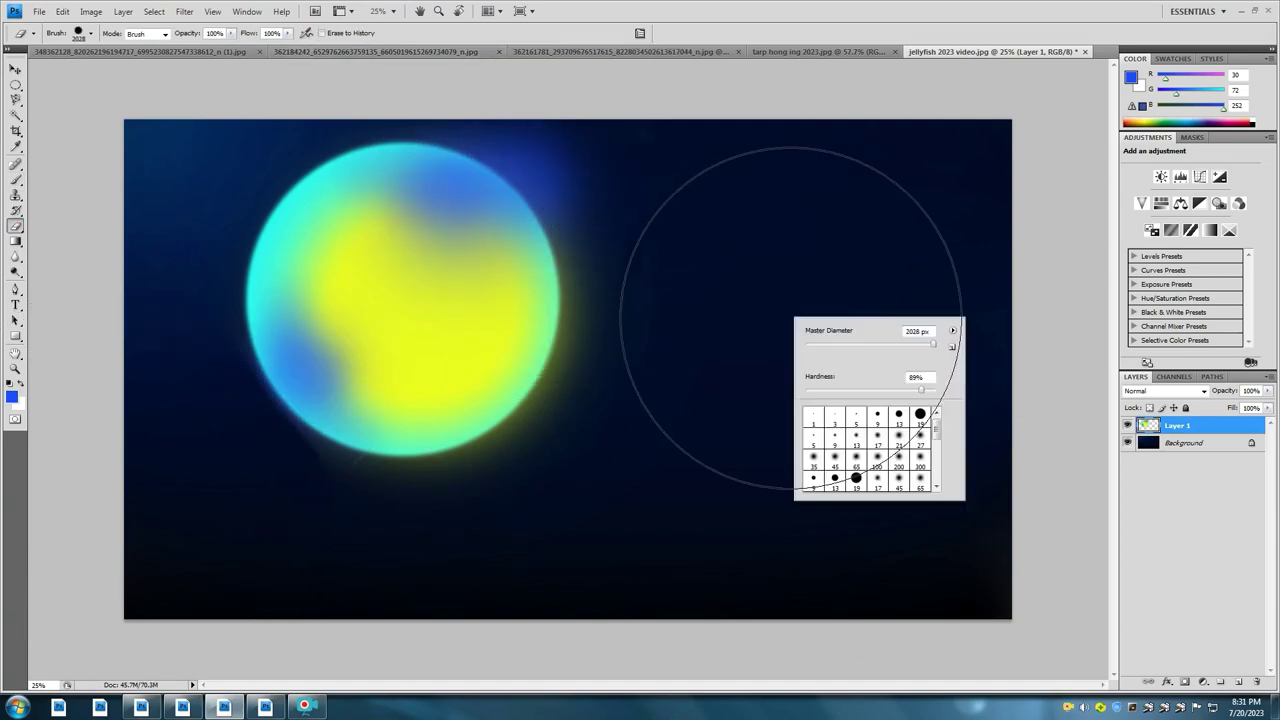
key("Return")
left_click(11, 397)
left_click_drag(641, 276, 652, 353)
left_click(634, 237)
left_click(773, 178)
right_click(512, 306)
Step: Paint red into the sphere's centre and orange over its upper red area
key("Return")
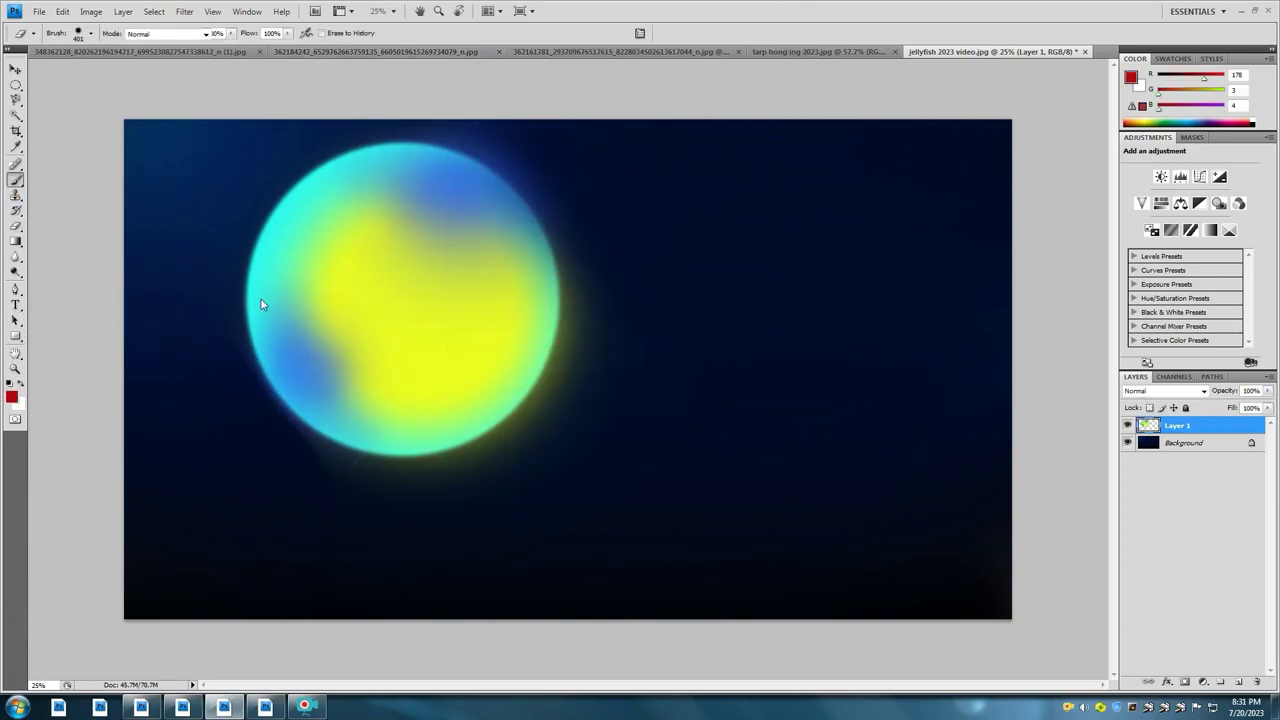
left_click_drag(370, 270, 377, 347)
left_click(11, 397)
left_click(630, 177)
left_click(766, 94)
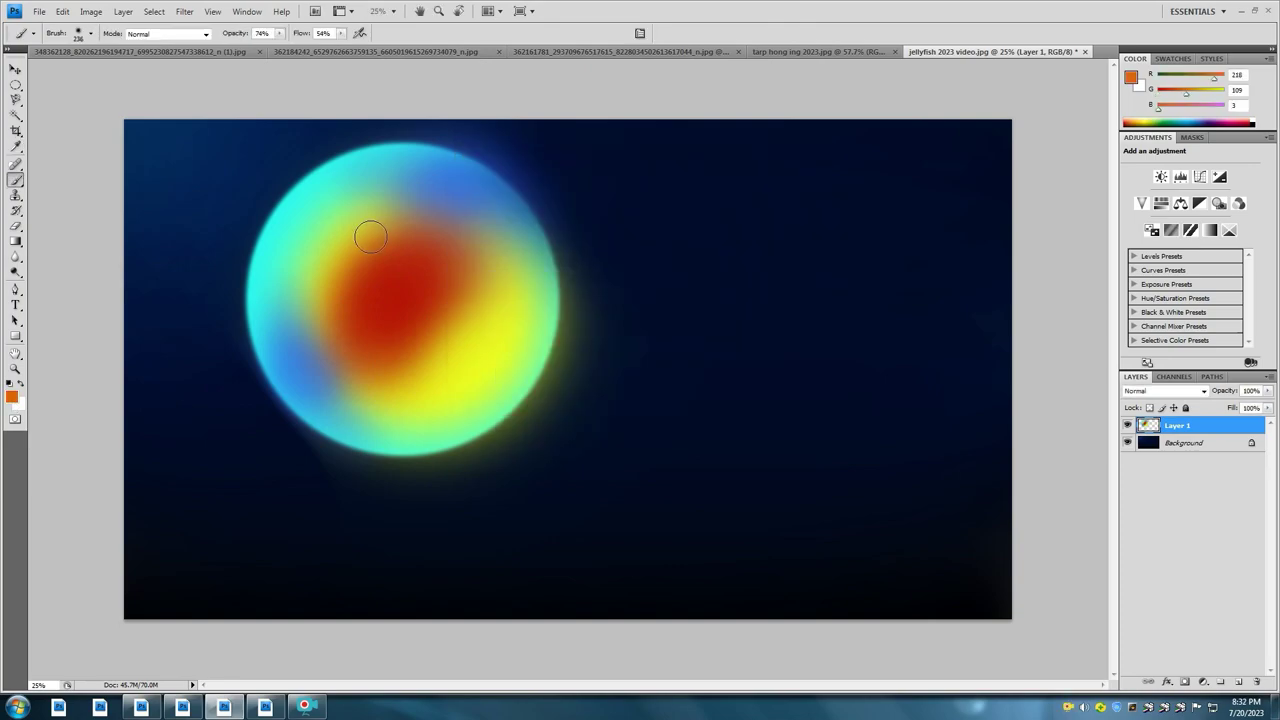
mouse_move(371, 229)
left_mouse_down()
mouse_move(360, 300)
mouse_move(433, 260)
left_mouse_up()
Step: Paint yellow streaks across the sphere and over its lower-right with a smaller brush
left_click(11, 397)
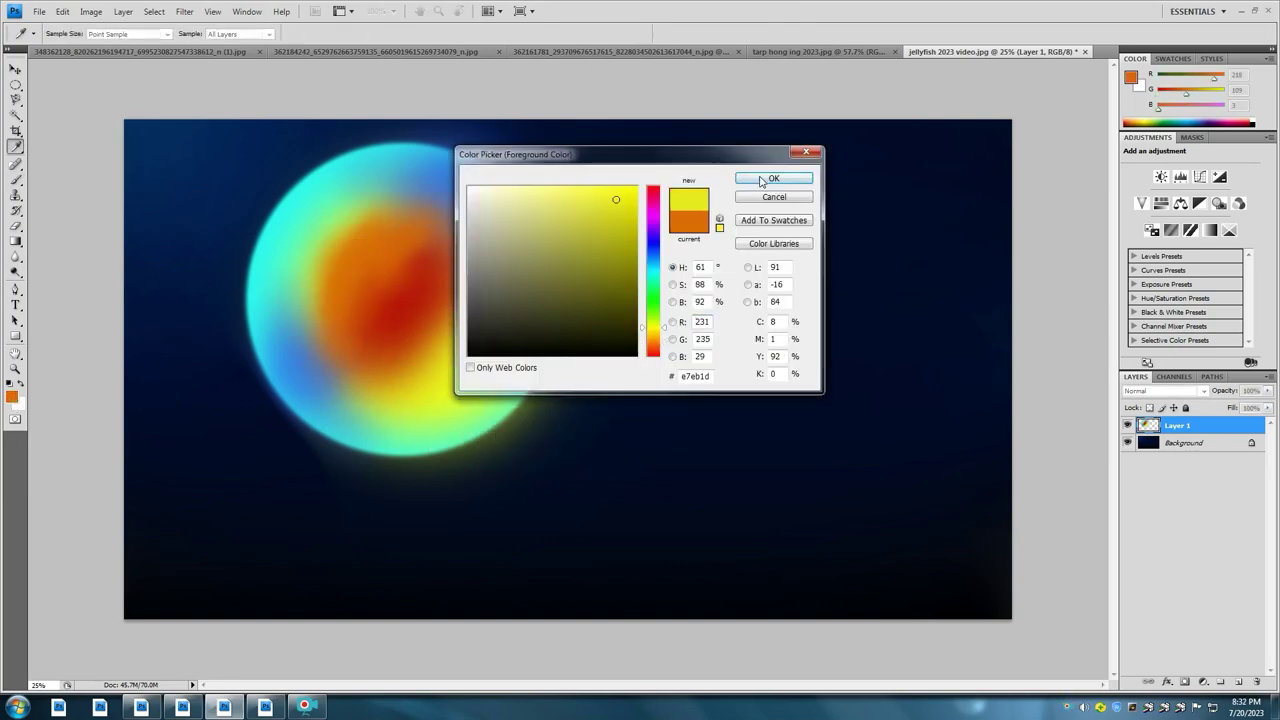
left_click(766, 175)
left_click_drag(355, 280, 306, 314)
right_click(422, 327)
left_click(474, 352)
key("Return")
left_click_drag(520, 400, 417, 276)
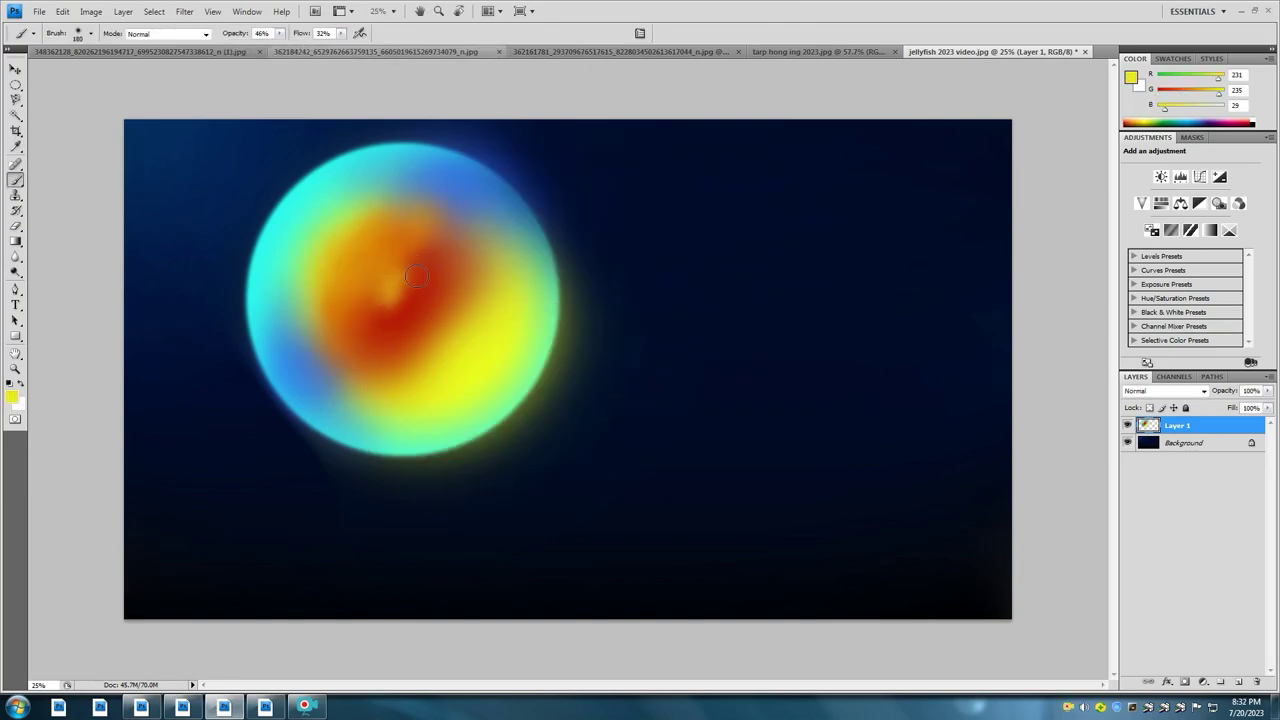
Step: Paint a purple streak across the sphere's centre
left_click(11, 397)
left_click(771, 177)
mouse_move(425, 355)
left_mouse_down()
mouse_move(461, 298)
mouse_move(423, 364)
left_mouse_up()
right_click(482, 329)
key("Return")
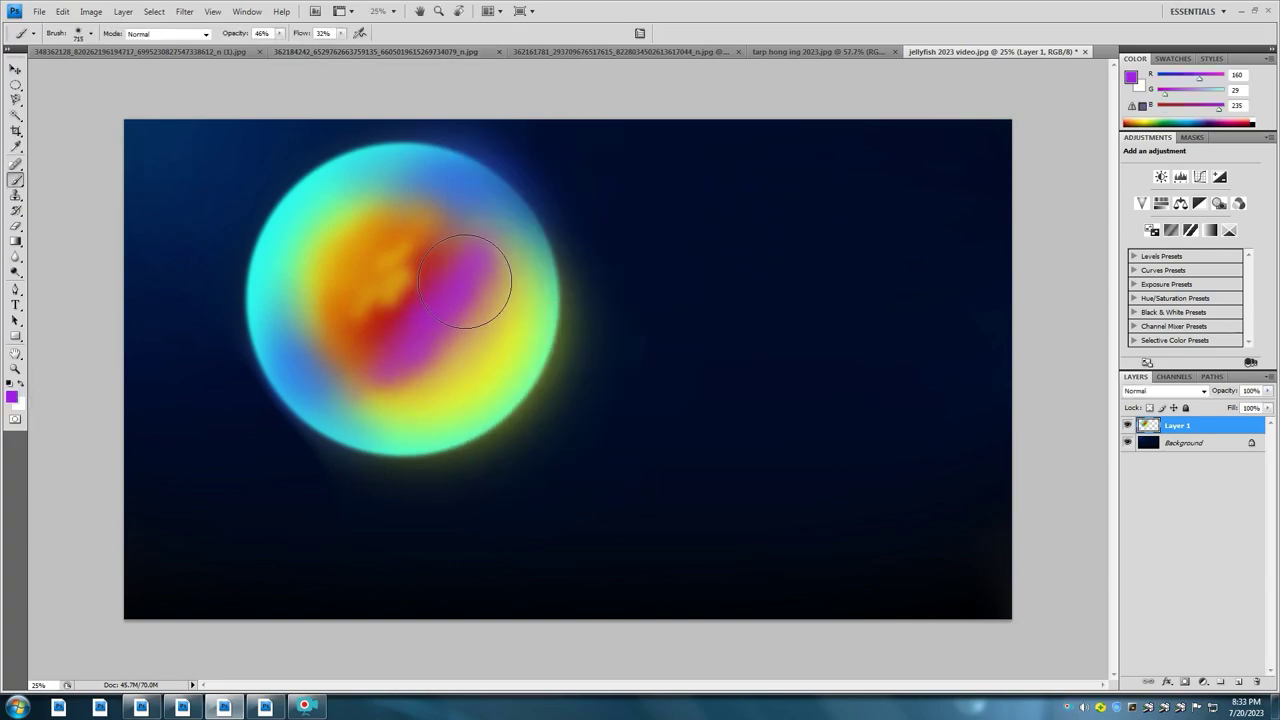
right_click(322, 254)
key("Return")
Step: Paint pale cyan along the sphere's left and top edges, then pick a warmer yellow
left_click(263, 313, "alt")
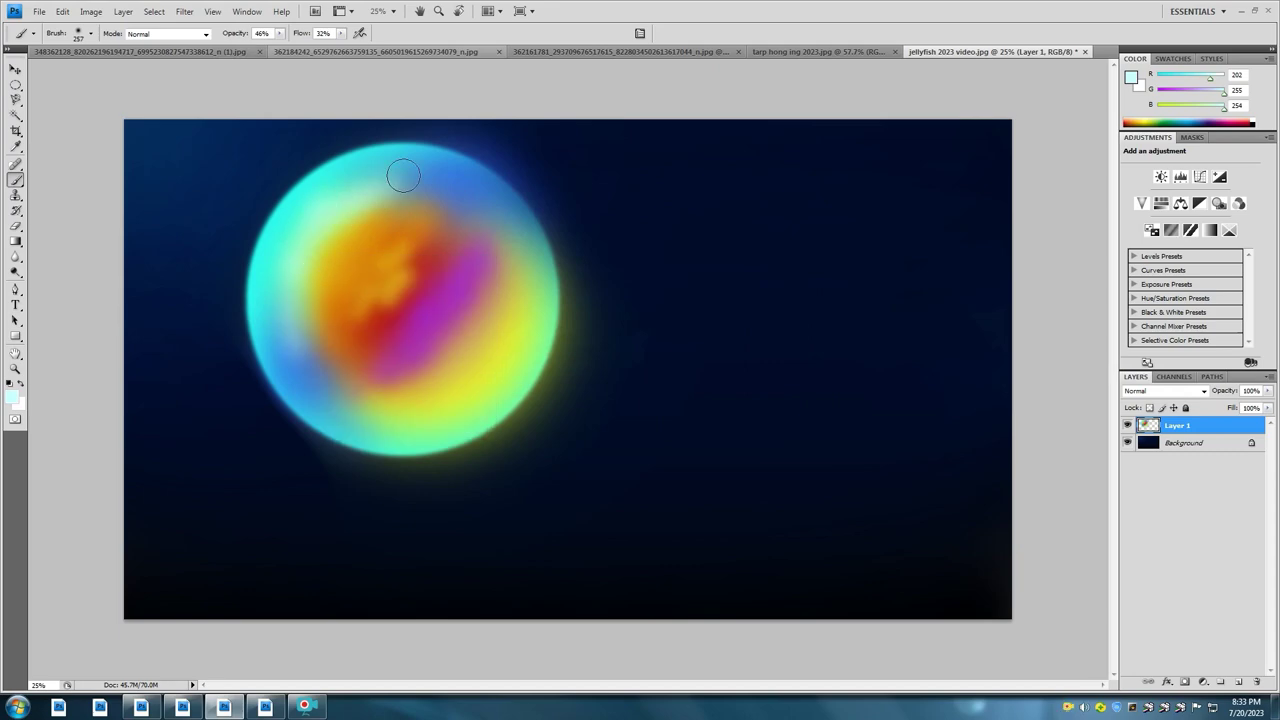
left_click_drag(400, 171, 350, 335)
right_click(310, 342)
key("Return")
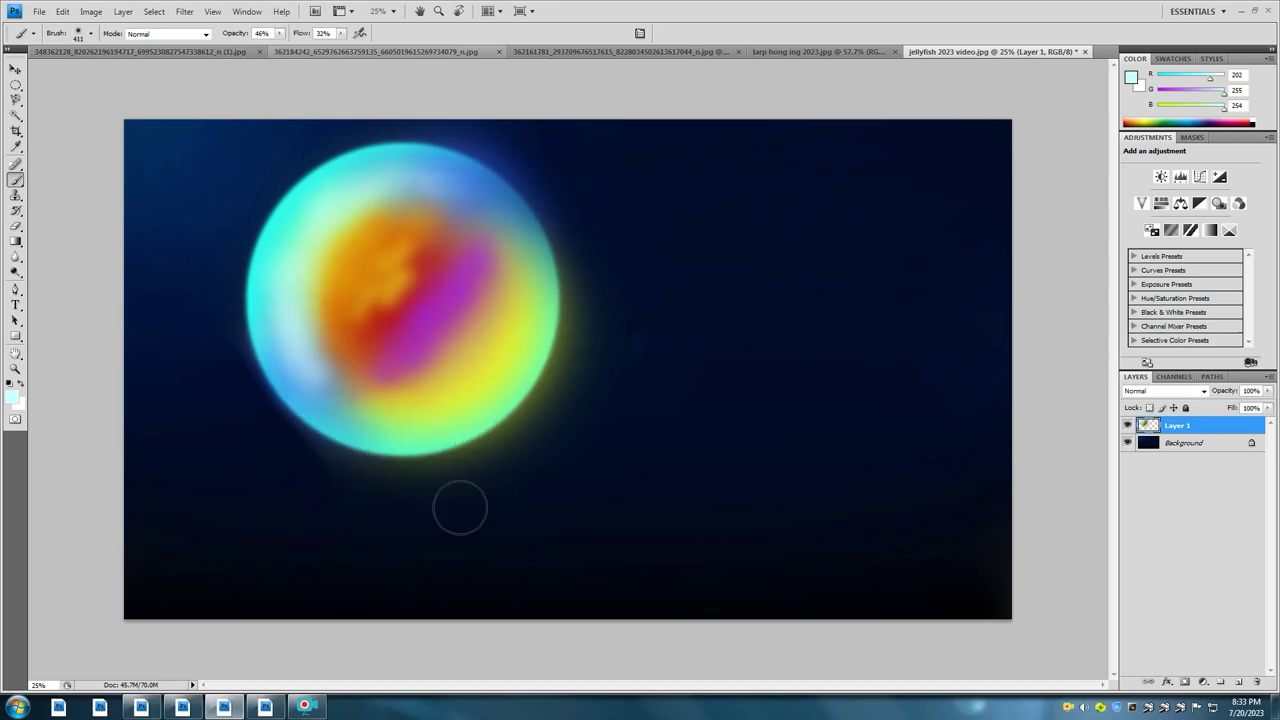
right_click(434, 360)
key("Return")
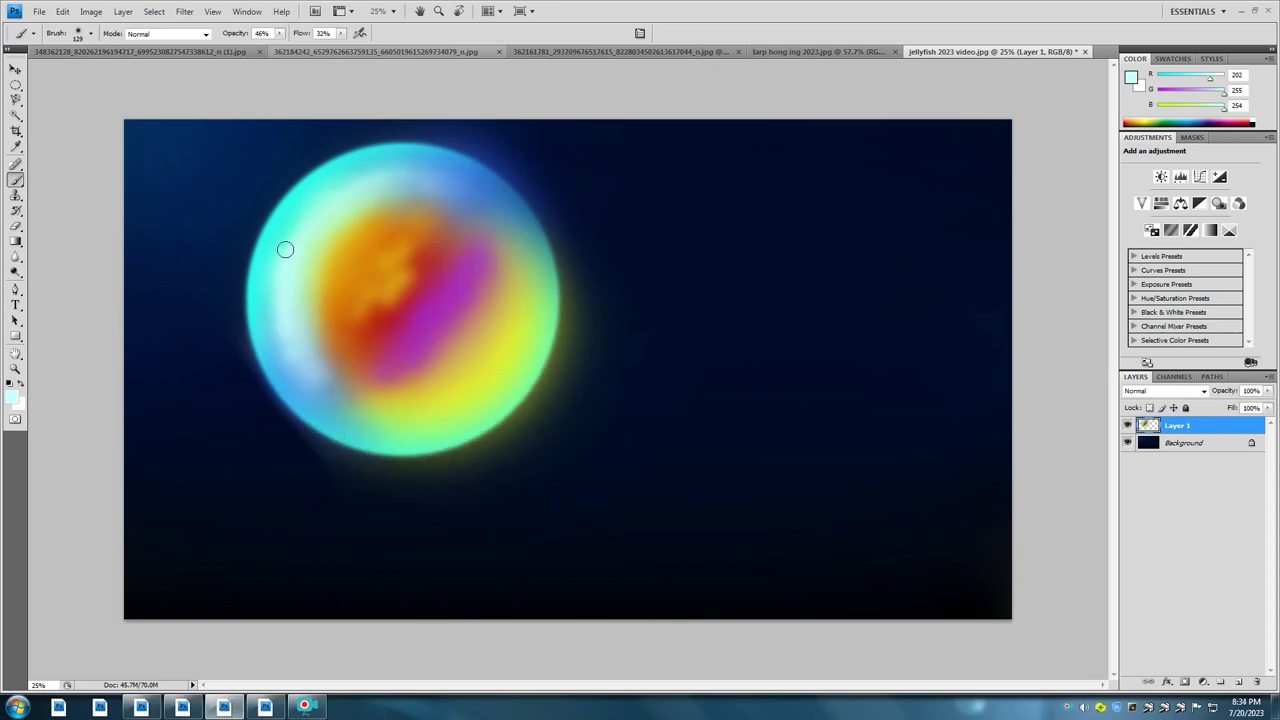
right_click(308, 220)
key("Return")
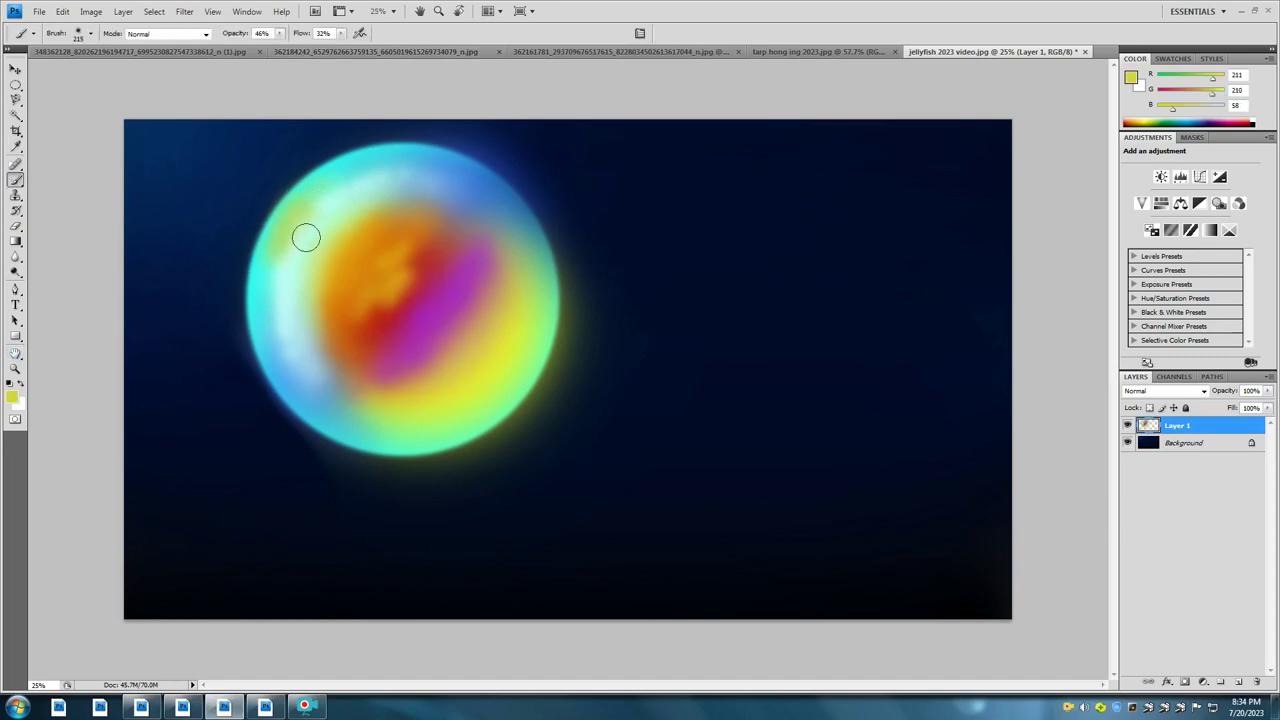
left_click(11, 397)
left_click(777, 180)
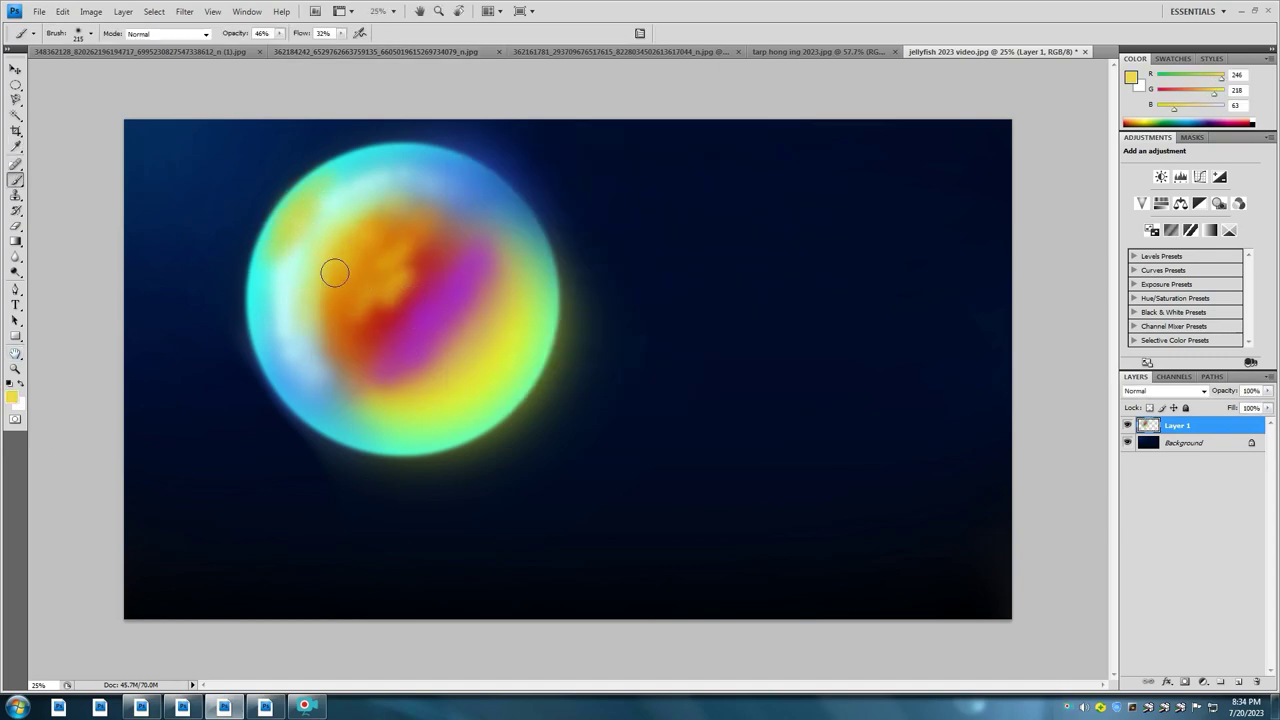
Step: Erase the sphere's lower-right with a 2028 px Eraser, leaving a crescent
key("e")
right_click(514, 430)
key("Return")
mouse_move(600, 440)
left_mouse_down()
mouse_move(500, 477)
mouse_move(534, 471)
left_mouse_up()
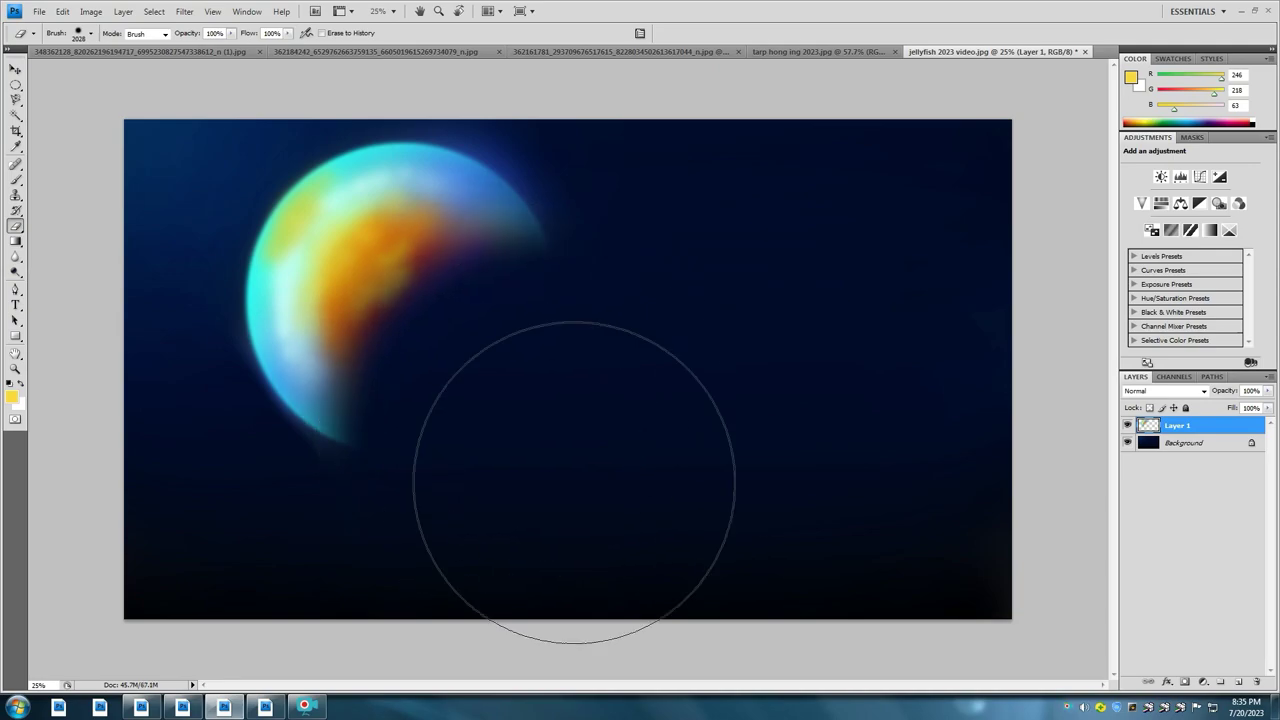
Step: Paint purple over the bell's lower-right and a red streak inside it
key("b")
mouse_move(343, 323)
left_mouse_down()
mouse_move(400, 343)
mouse_move(486, 289)
mouse_move(424, 375)
left_mouse_up()
left_click(11, 397)
left_click(634, 261)
left_click(774, 178)
left_click_drag(430, 250, 410, 290)
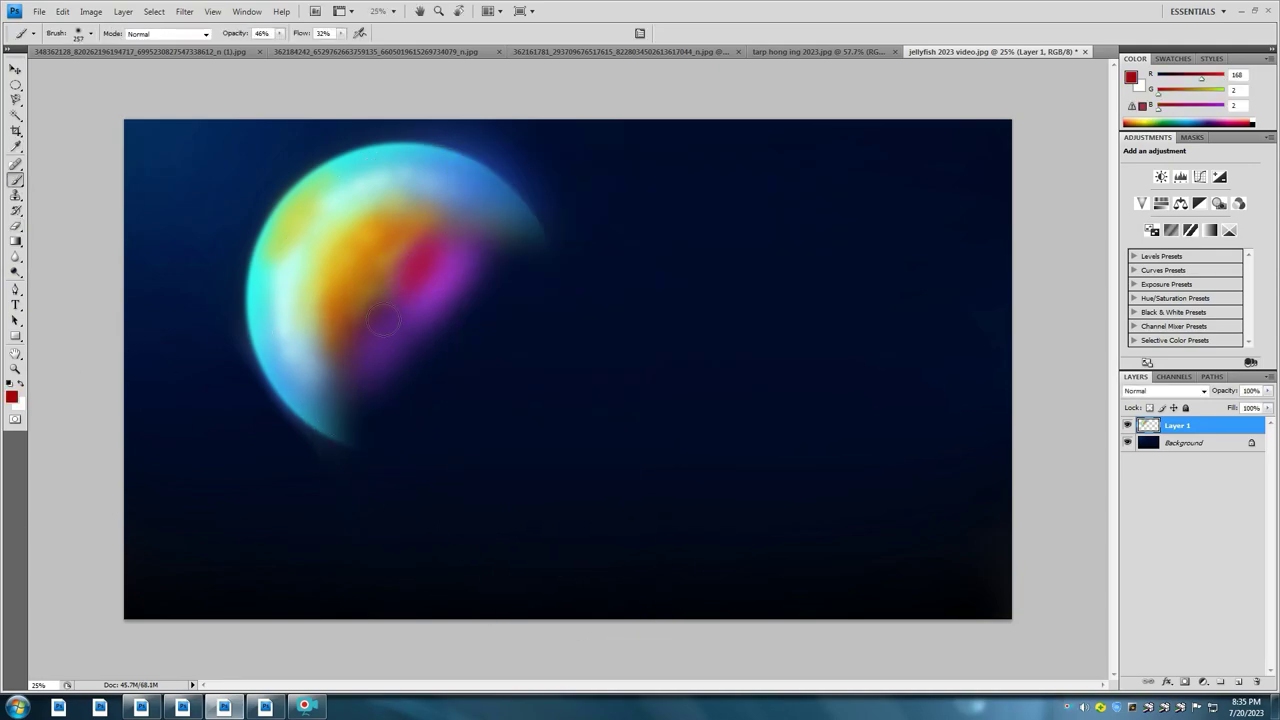
Step: Brush deep blue (2,2,143) over the bell's top-right with a 329 px brush
left_click(11, 397)
left_click(756, 181)
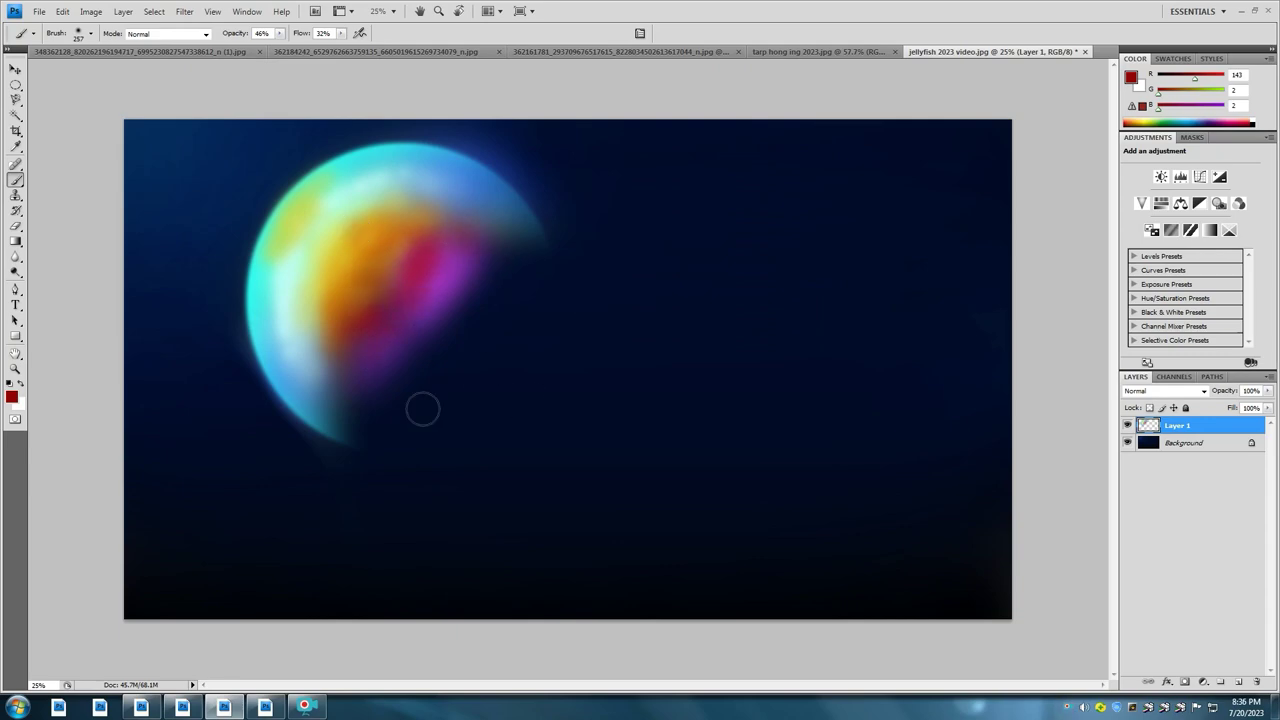
left_click(11, 397)
left_click(760, 177)
right_click(396, 398)
right_click(626, 328)
right_click(482, 213)
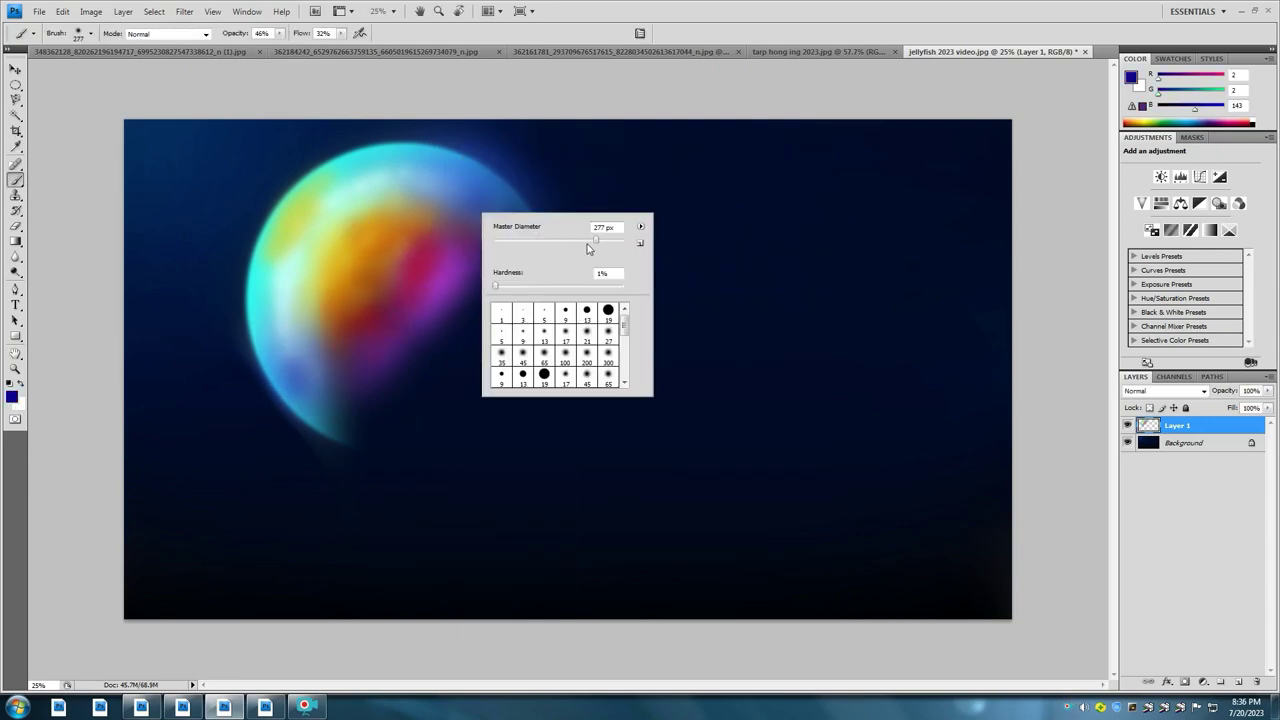
key("Return")
left_click_drag(465, 195, 375, 155)
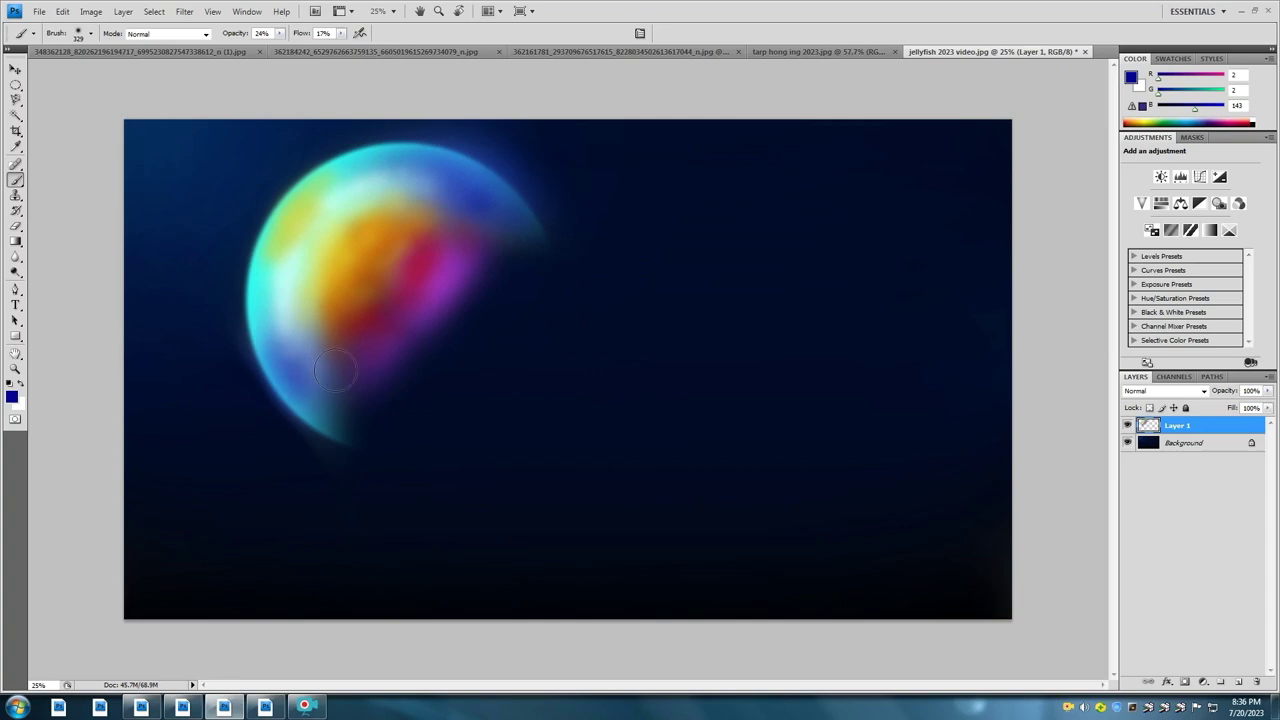
Step: Dodge the bell's orange core at 13% midtones and add an empty Layer 2
key("o")
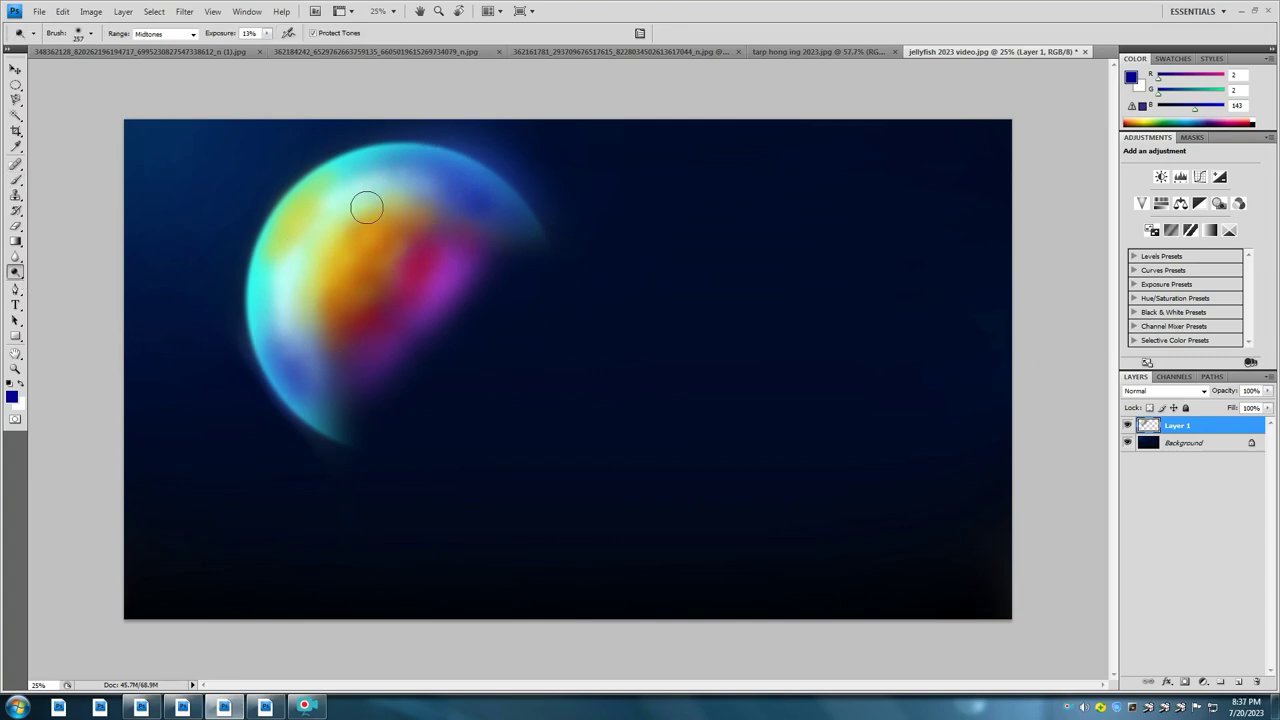
left_click_drag(366, 206, 357, 232)
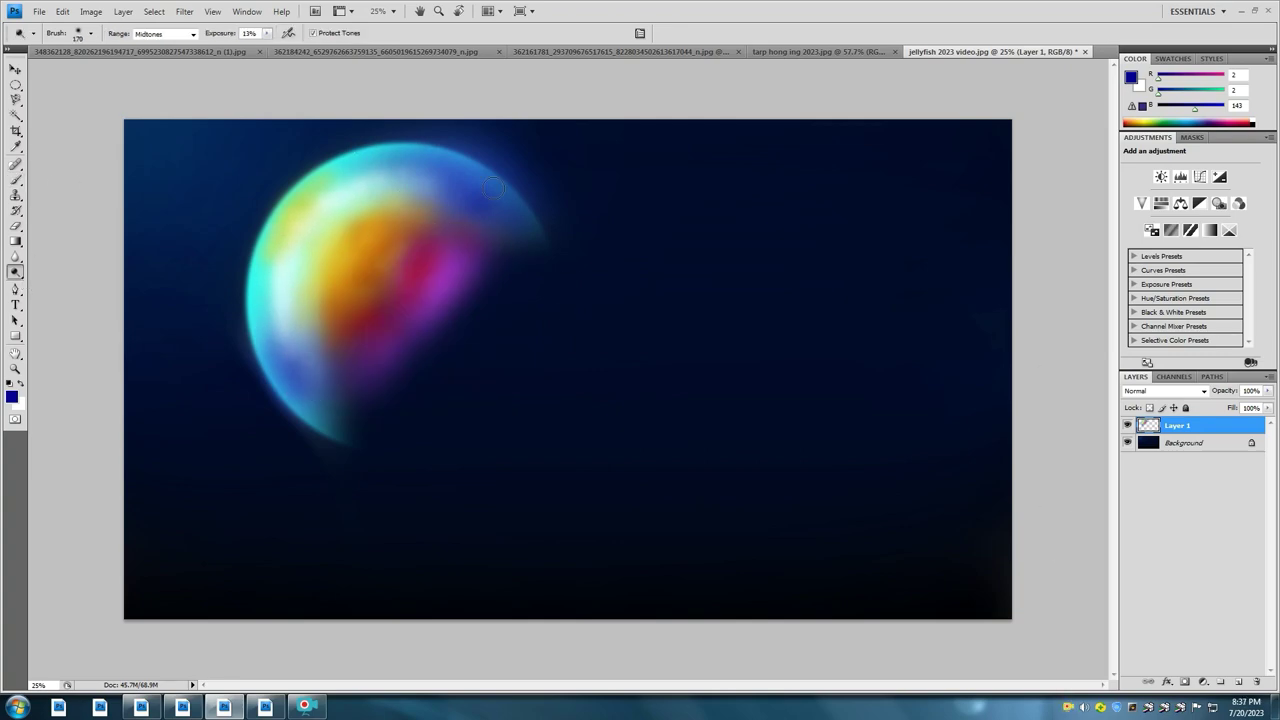
key("b")
key("ctrl+shift+alt+n")
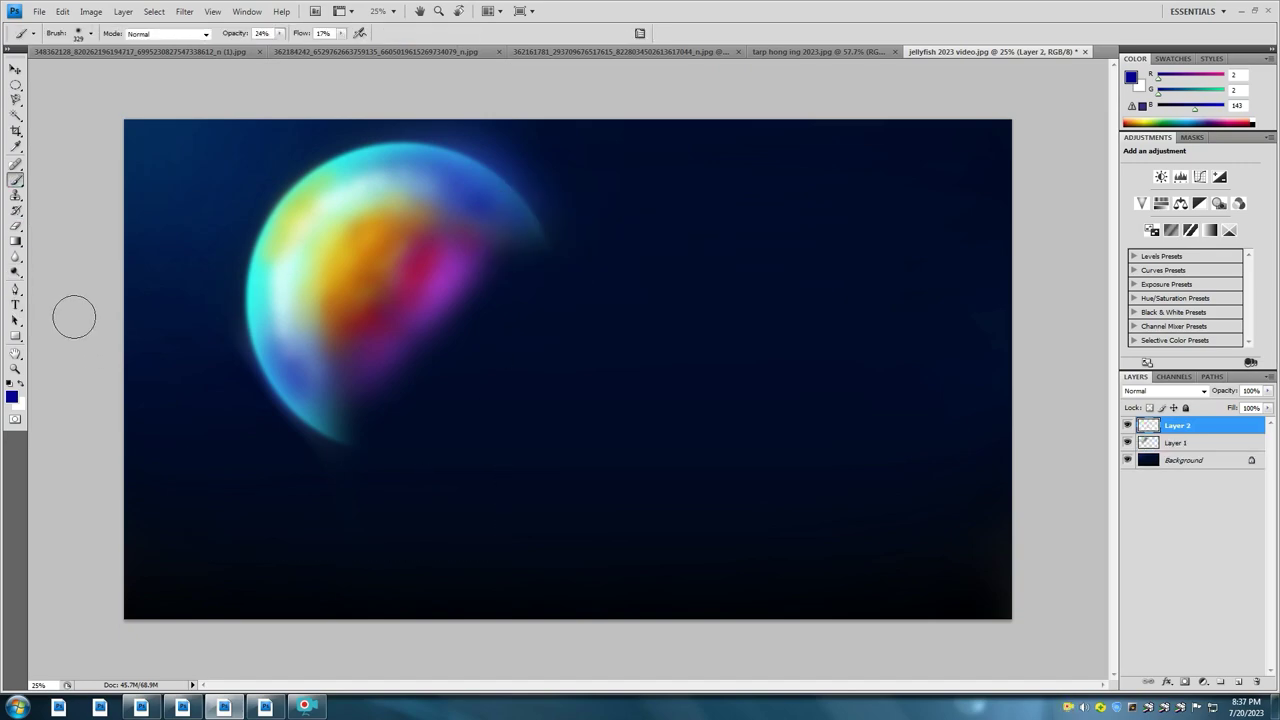
Step: Paint a single 2500 px deep blue disc over the bell on Layer 2
right_click(366, 258)
left_click_drag(443, 294, 510, 290)
key("Return")
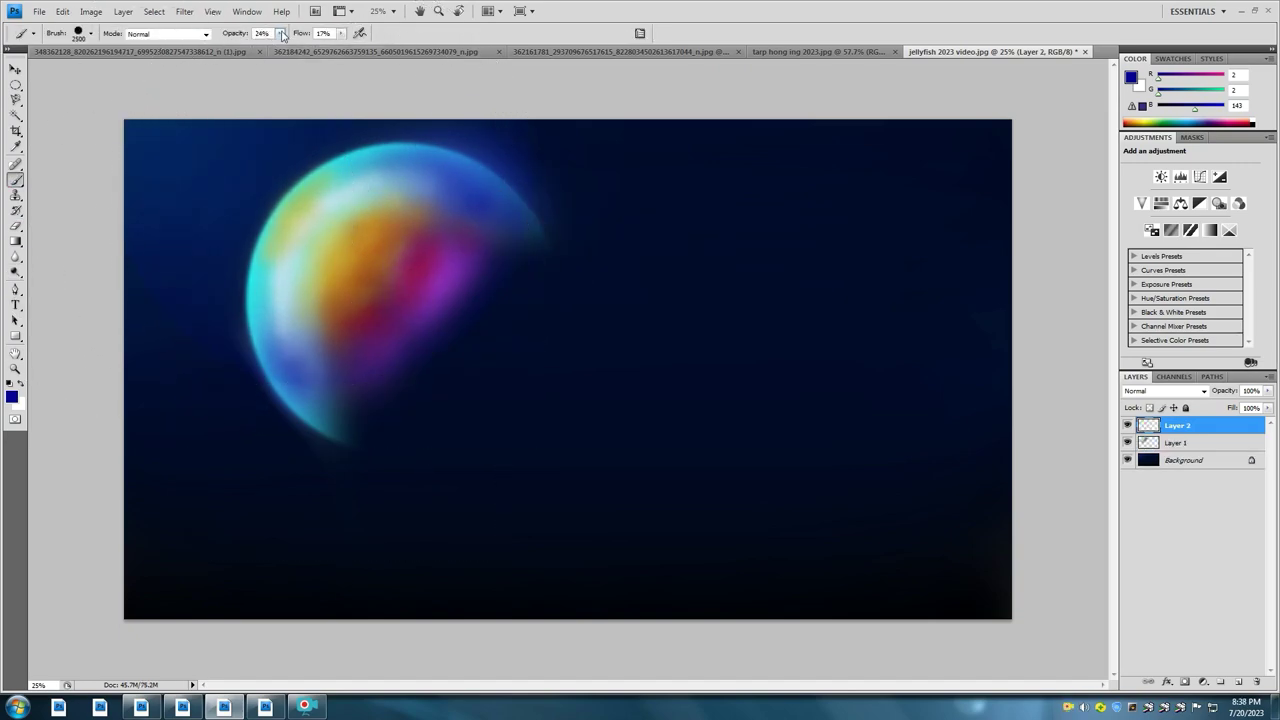
left_click(320, 210)
Step: Erase most of the blue disc with a 76% opacity, 88% flow Eraser to reveal the bell
key("e")
right_click(318, 260)
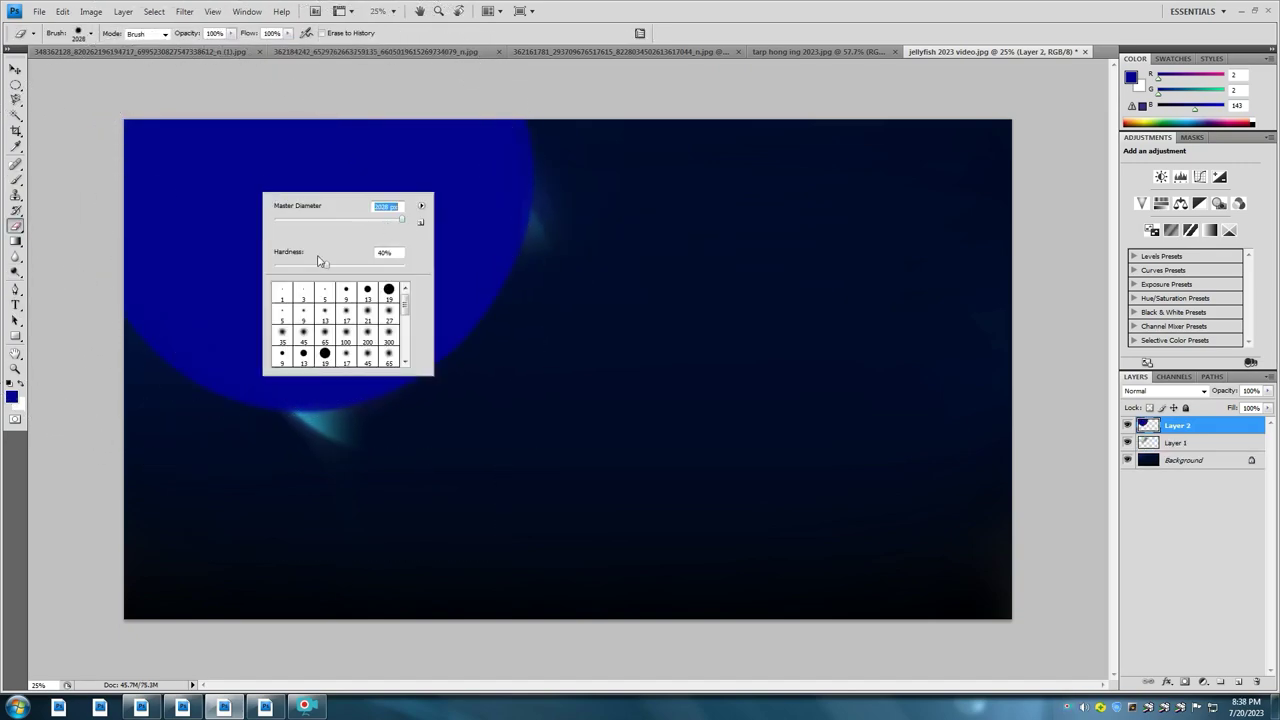
key("Return")
key("7")
key("6")
key("shift+8")
key("shift+8")
left_click(232, 178)
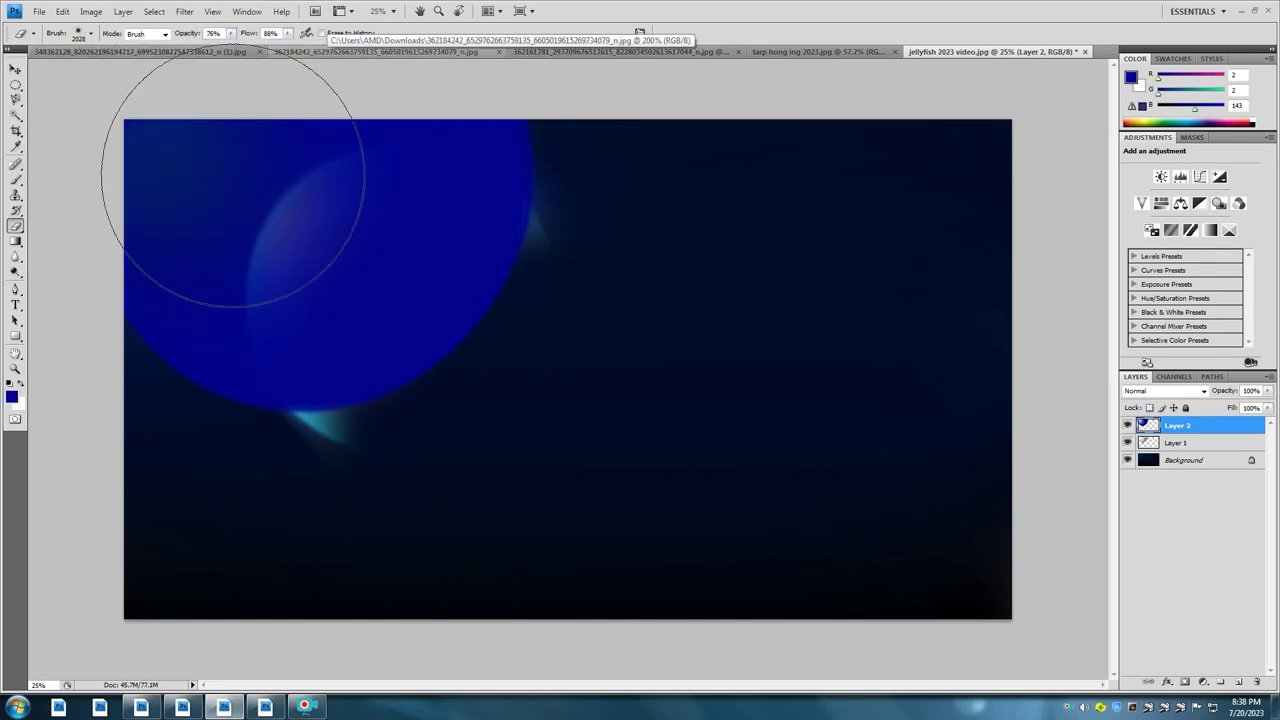
left_click_drag(232, 178, 330, 80)
Step: Erase the glow below and right of the bell on Layer 1 with a 422 px eraser
right_click(680, 420)
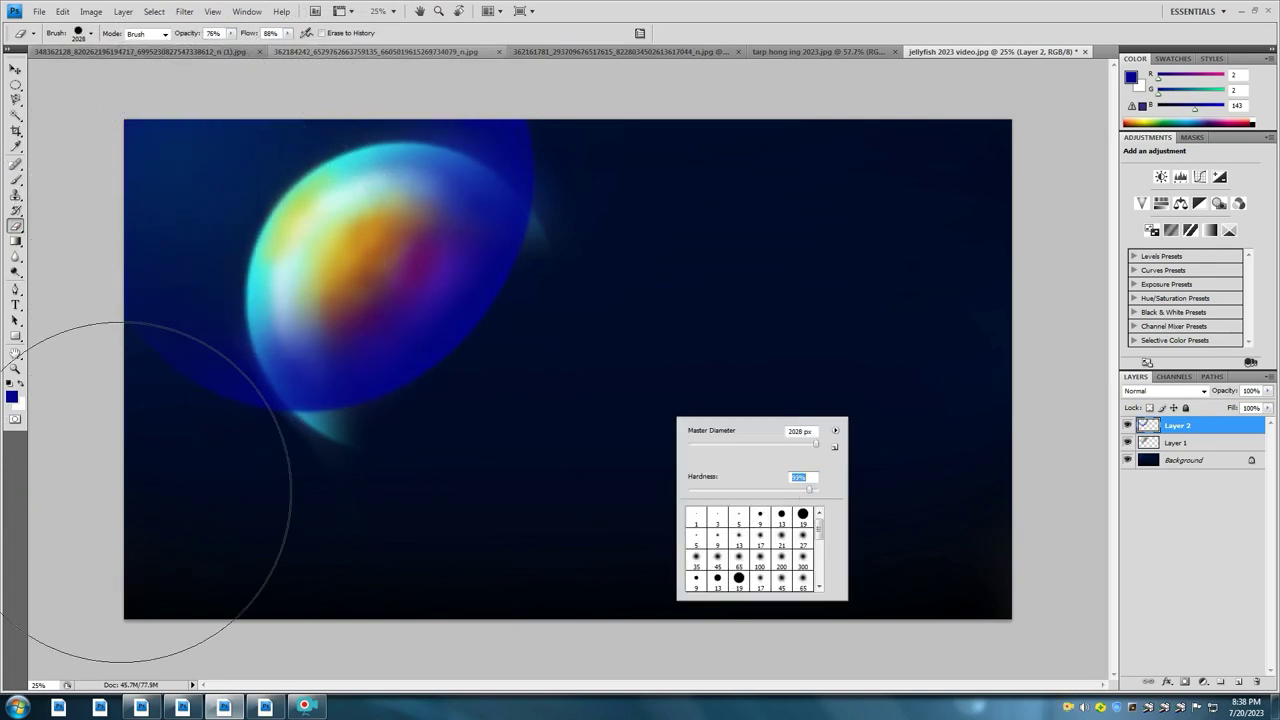
key("Return")
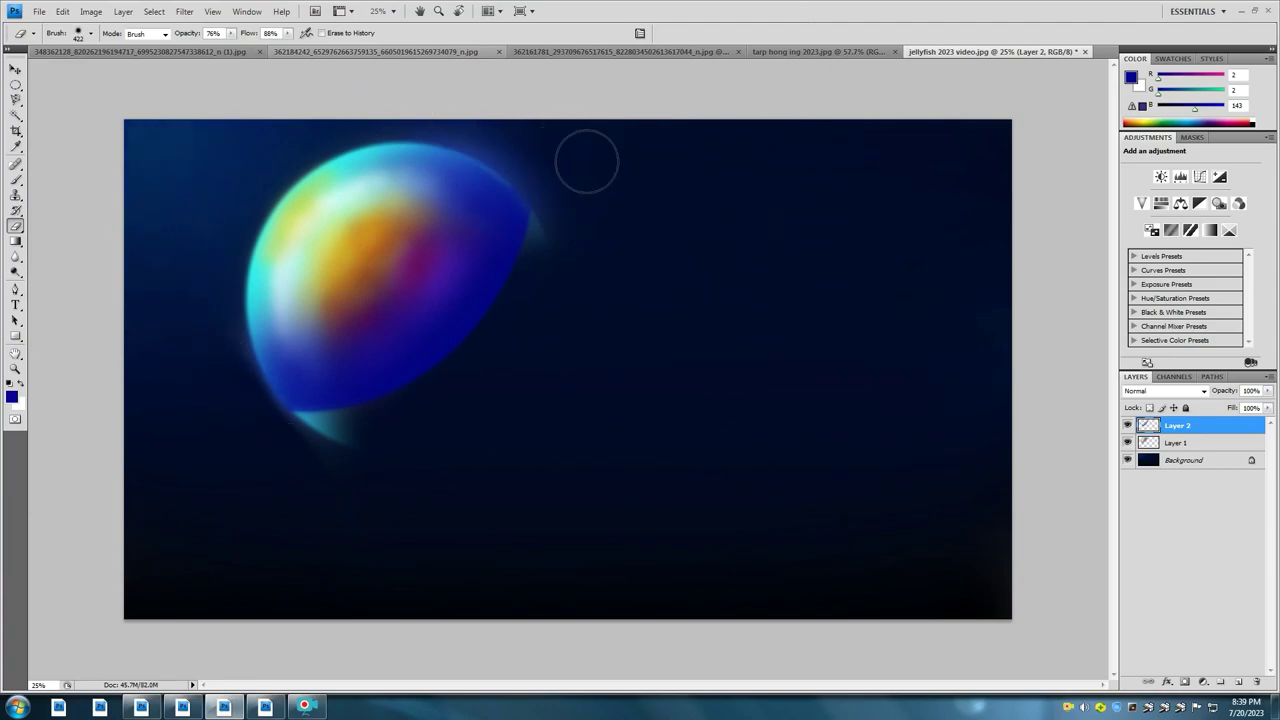
key("alt+bracketleft")
left_click_drag(314, 437, 512, 311)
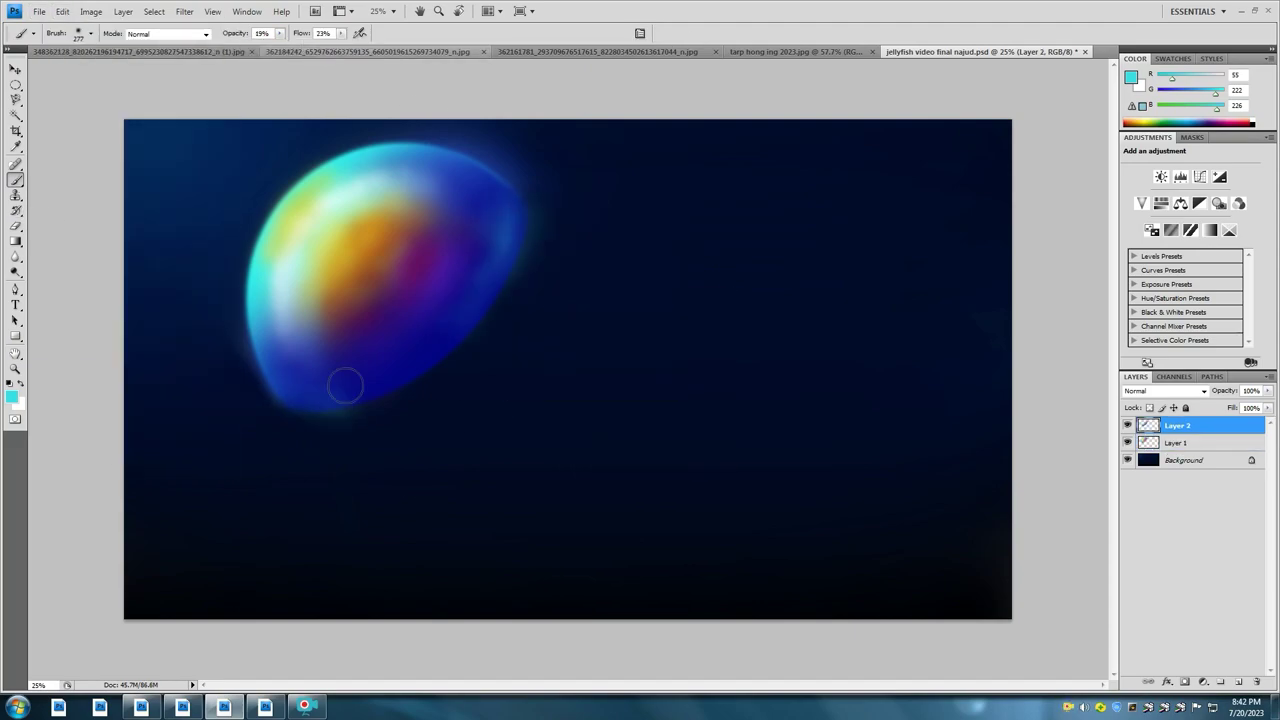
Step: Paint faint light streaks on the bell with a small, low-opacity soft brush on Layer 2
key("bracketleft")
key("bracketleft")
key("bracketleft")
key("1")
key("1")
key("shift+1")
key("shift+2")
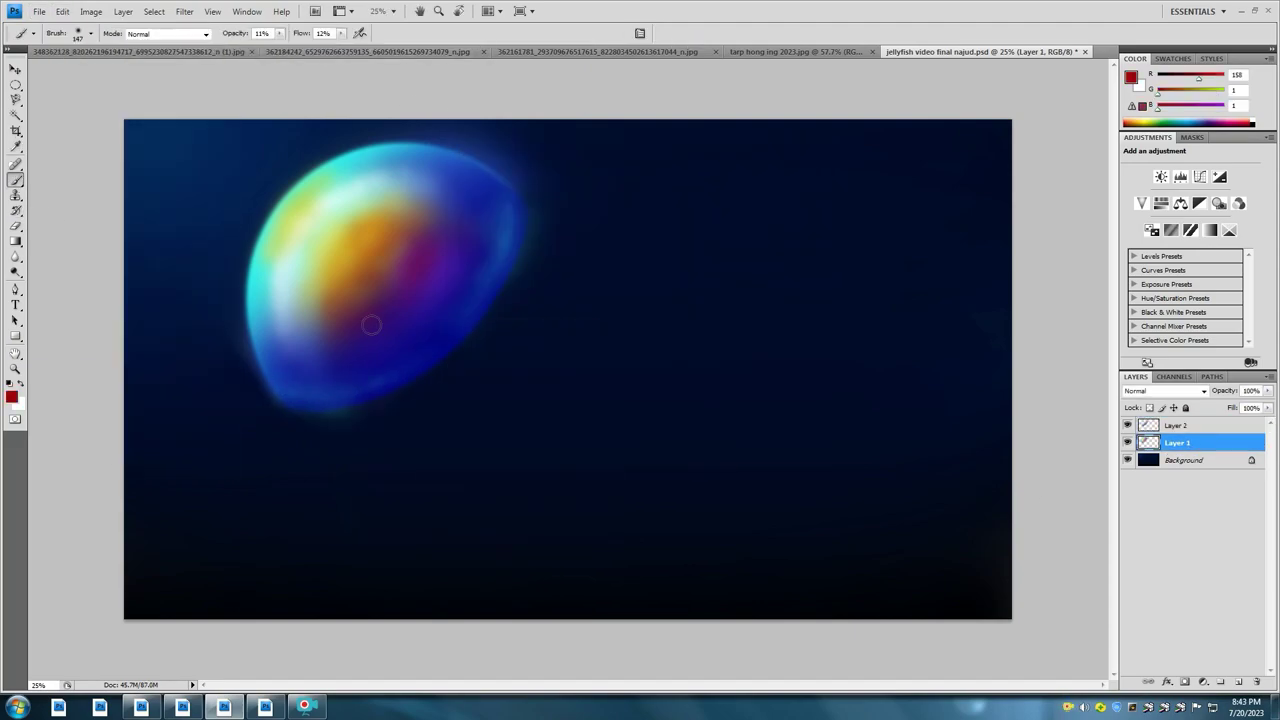
right_click(380, 324)
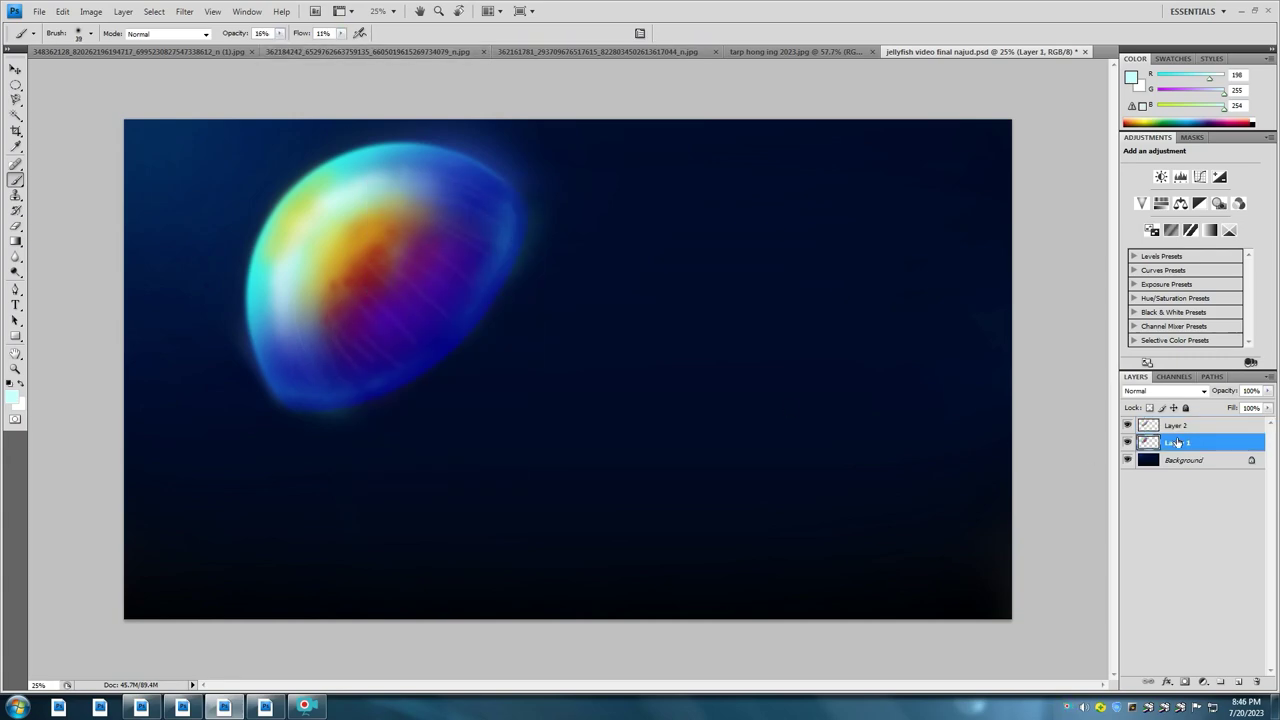
left_click(1178, 425)
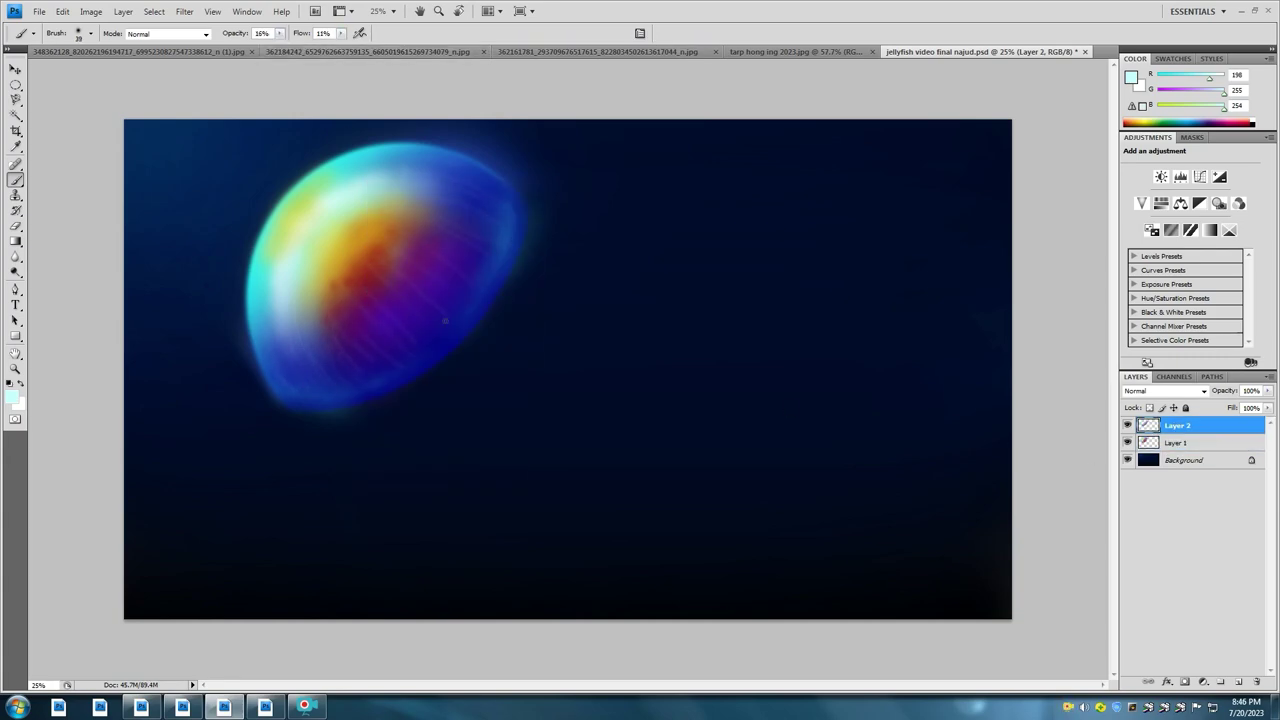
right_click(503, 178)
key("Return")
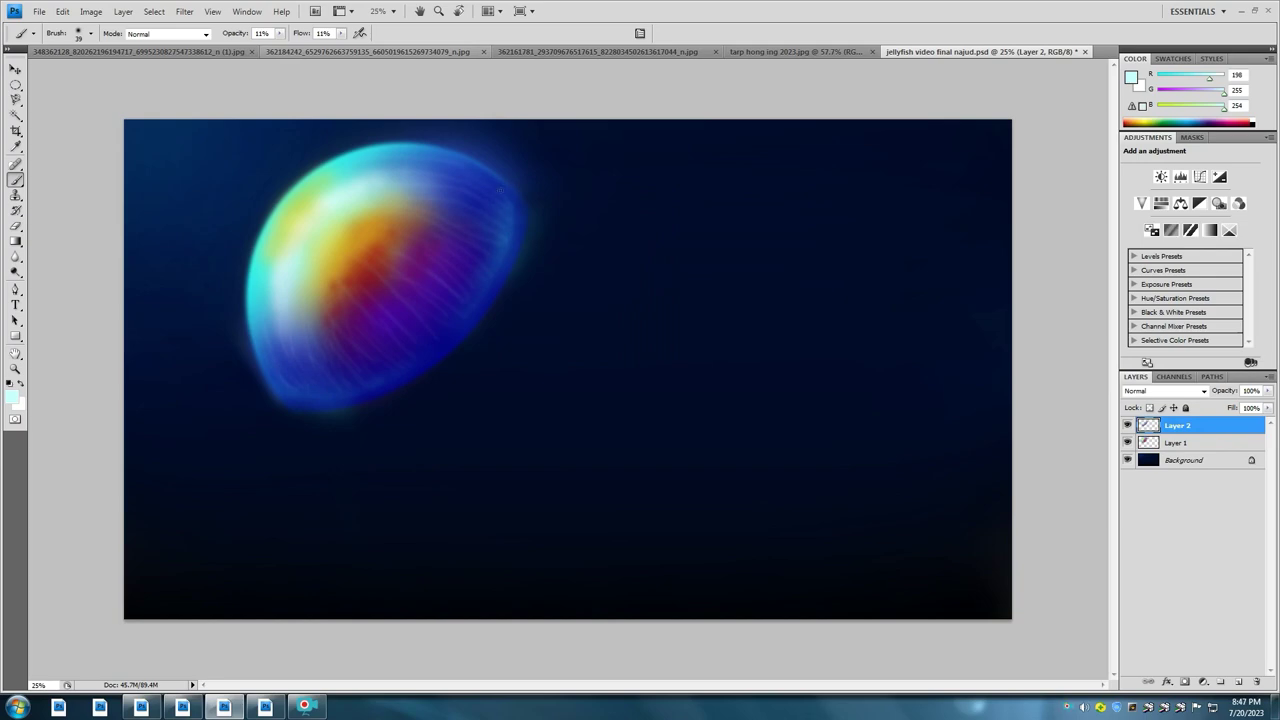
key("bracketright")
key("bracketright")
key("bracketright")
key("bracketright")
key("bracketright")
key("bracketright")
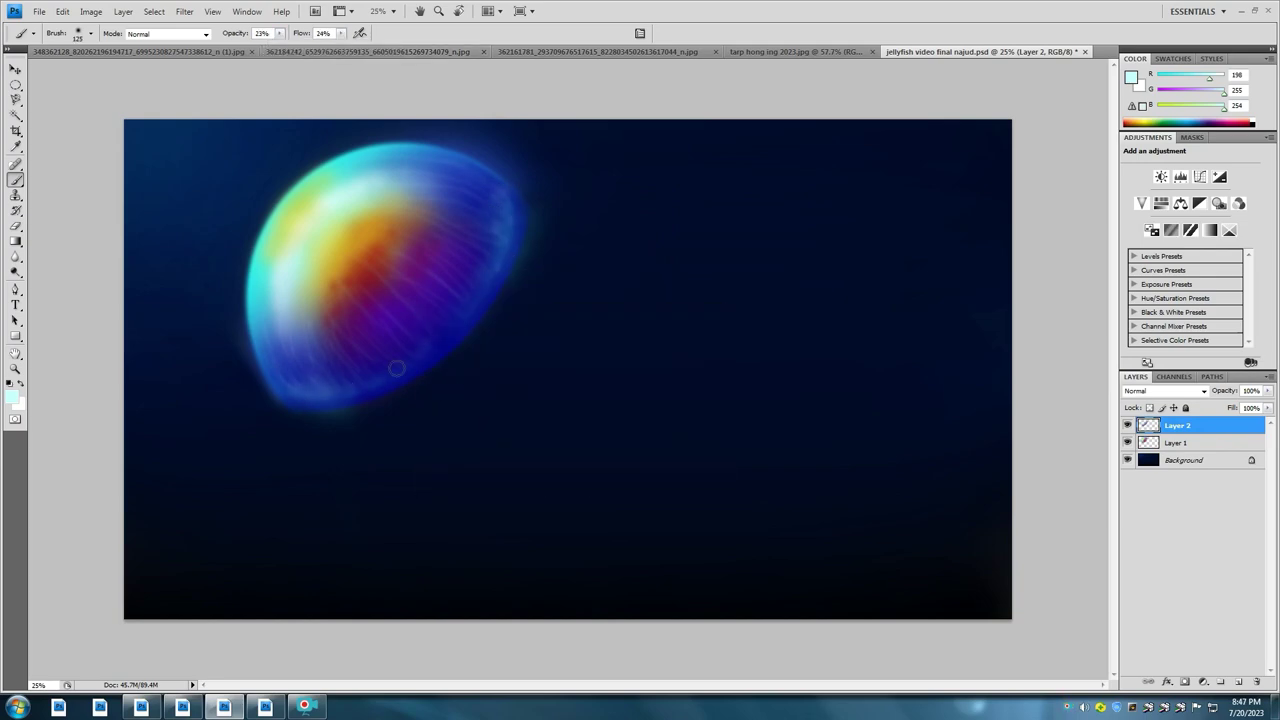
Step: Sample the dark blue as paint colour and raise the brush opacity and flow
left_click(397, 368, "alt")
key("4")
key("3")
right_click(400, 365)
key("Return")
key("shift+5")
key("shift+5")
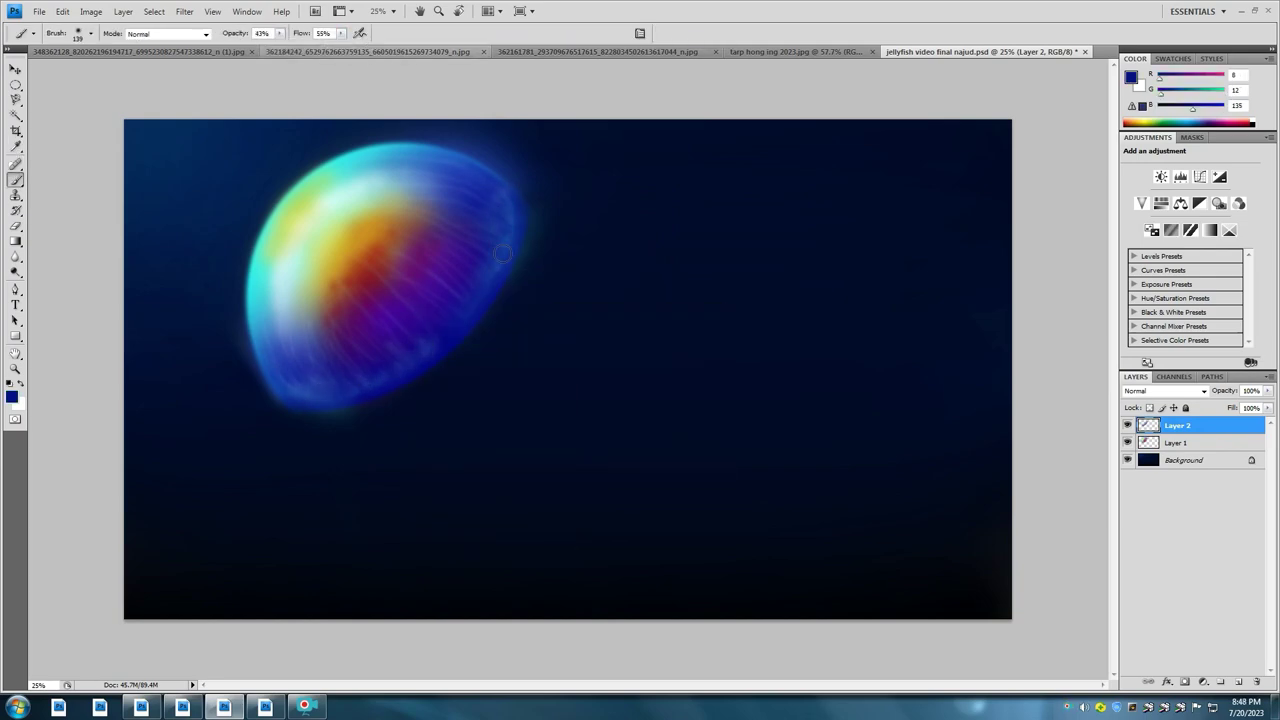
Step: On Layer 1, dab orange and yellow dots across the bell, shrinking the brush to 23 px
left_click(1176, 442)
right_click(434, 223)
key("Return")
left_click(397, 318)
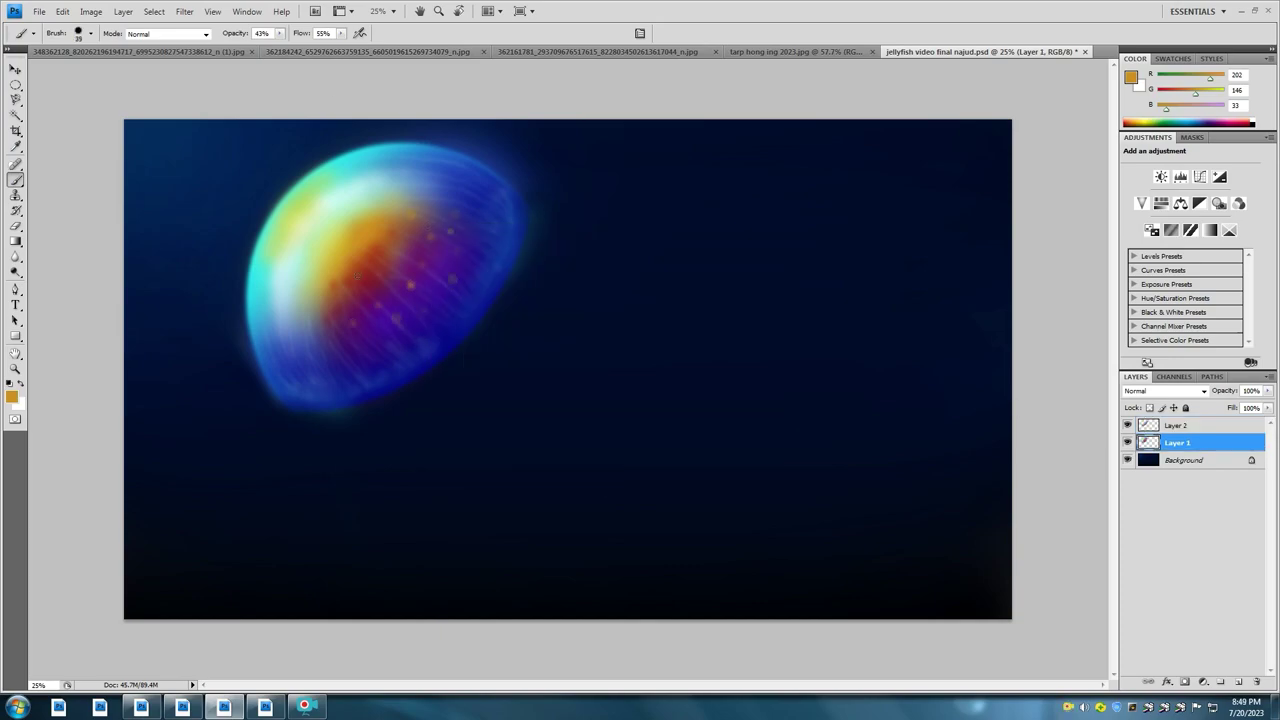
left_click(12, 398)
right_click(430, 257)
key("Return")
left_click(430, 230)
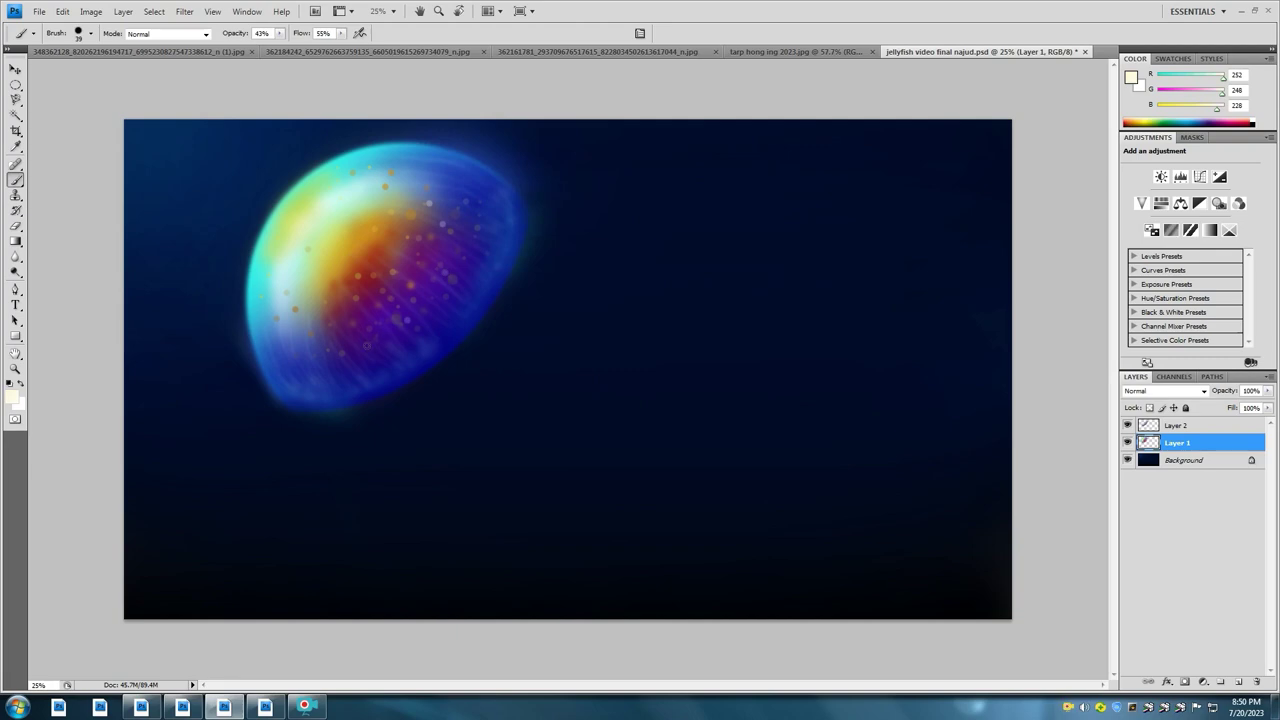
right_click(402, 270)
key("Return")
right_click(446, 278)
key("Return")
Step: Paint thin white streaks along the bell's upper-right edge with a 23 px brush
right_click(393, 336)
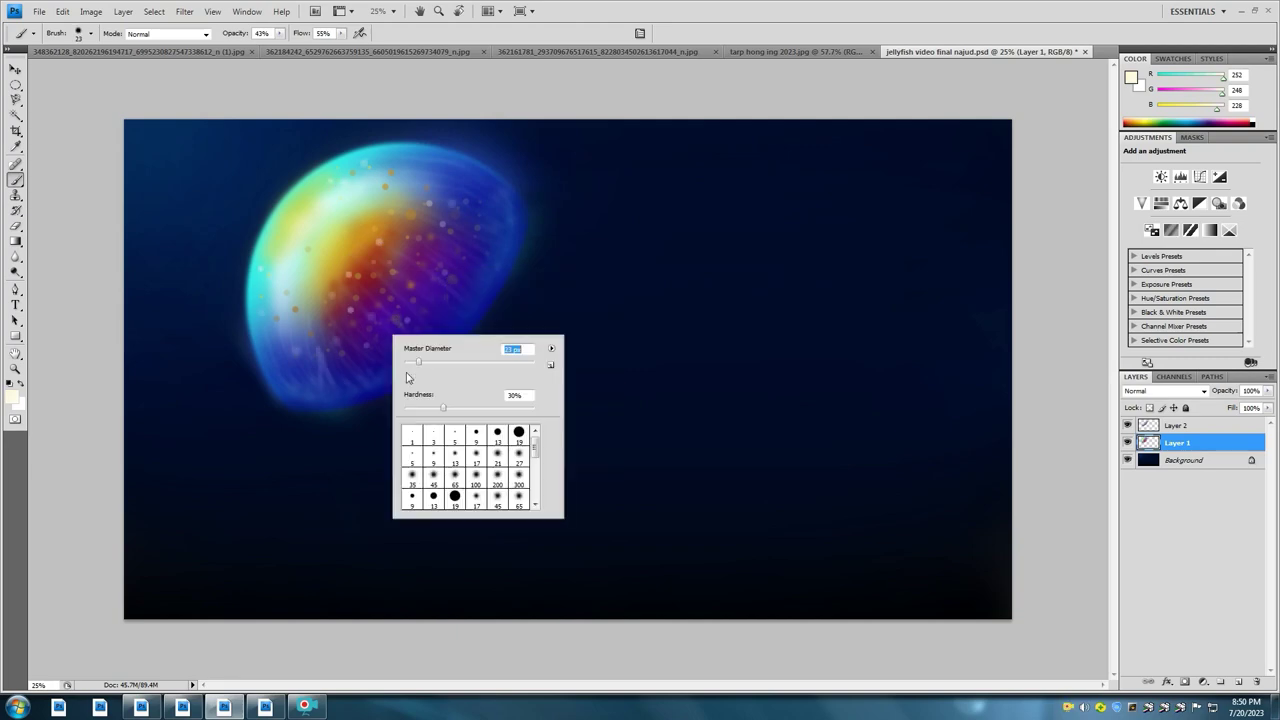
key("Return")
left_click_drag(440, 176, 496, 204)
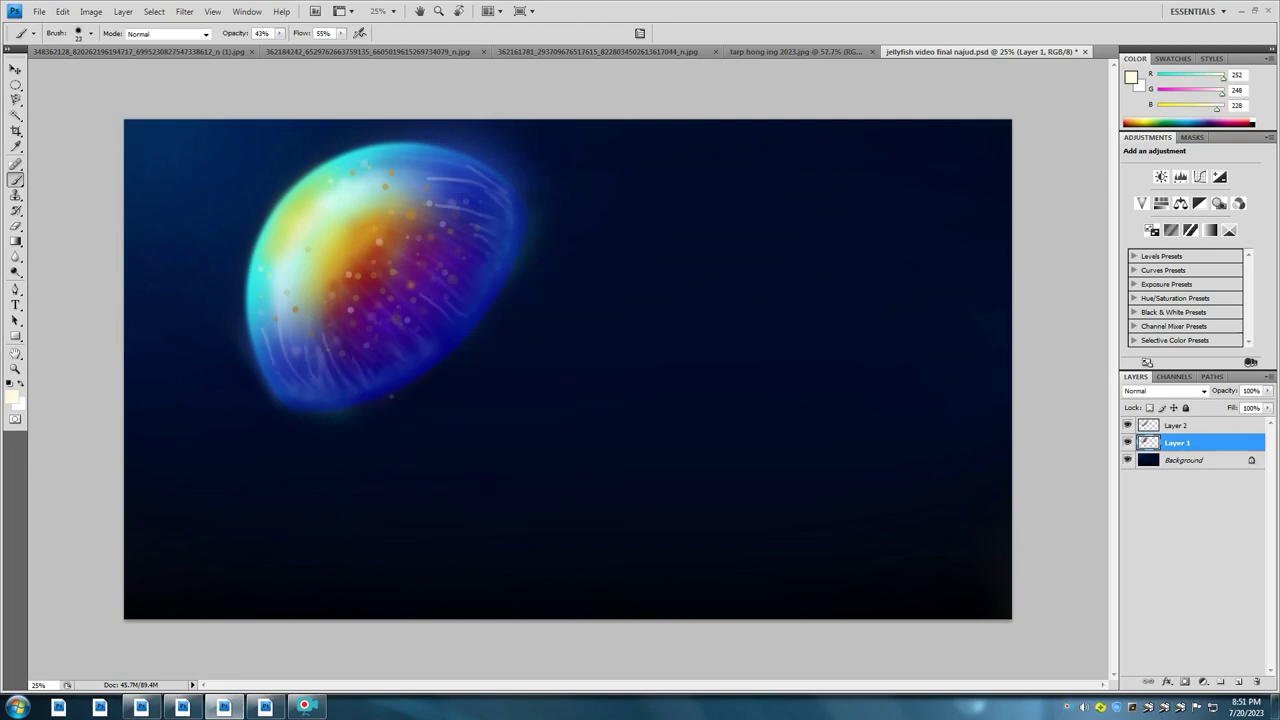
Step: Eyedropper-sample a pale colour from the bell for the centre highlight
left_click(12, 398)
key("Return")
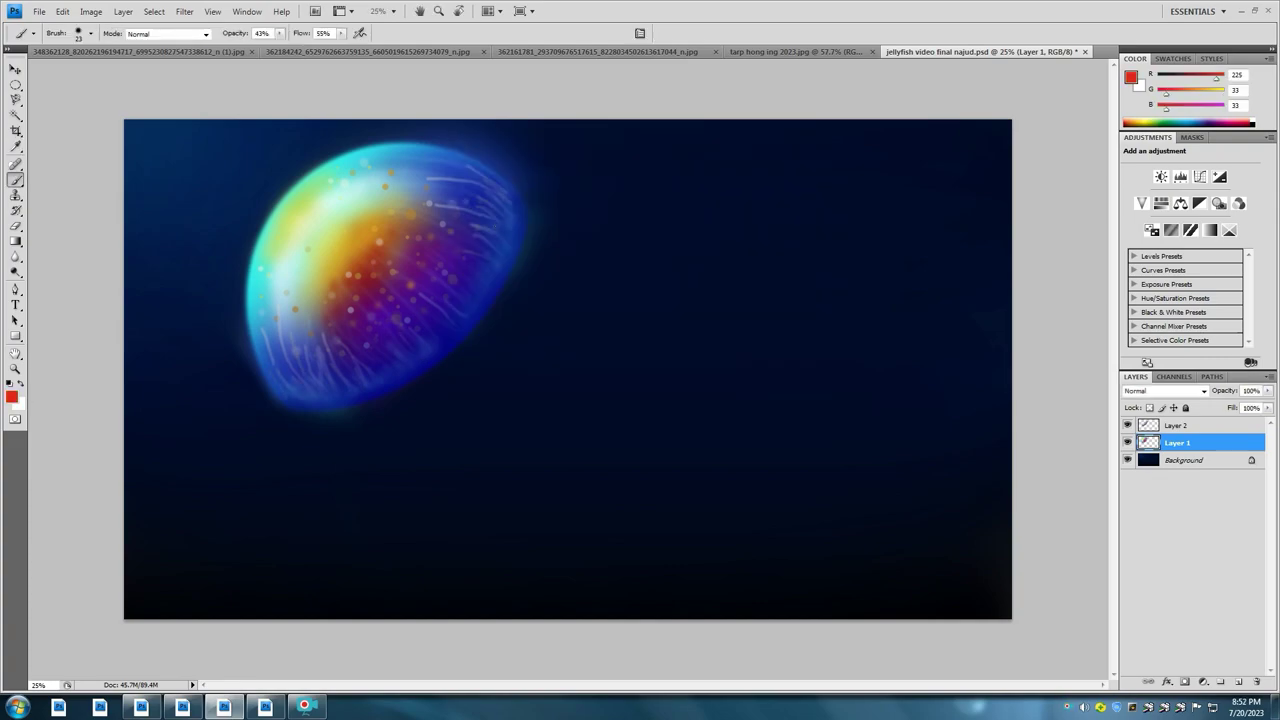
left_click(12, 398)
key("Return")
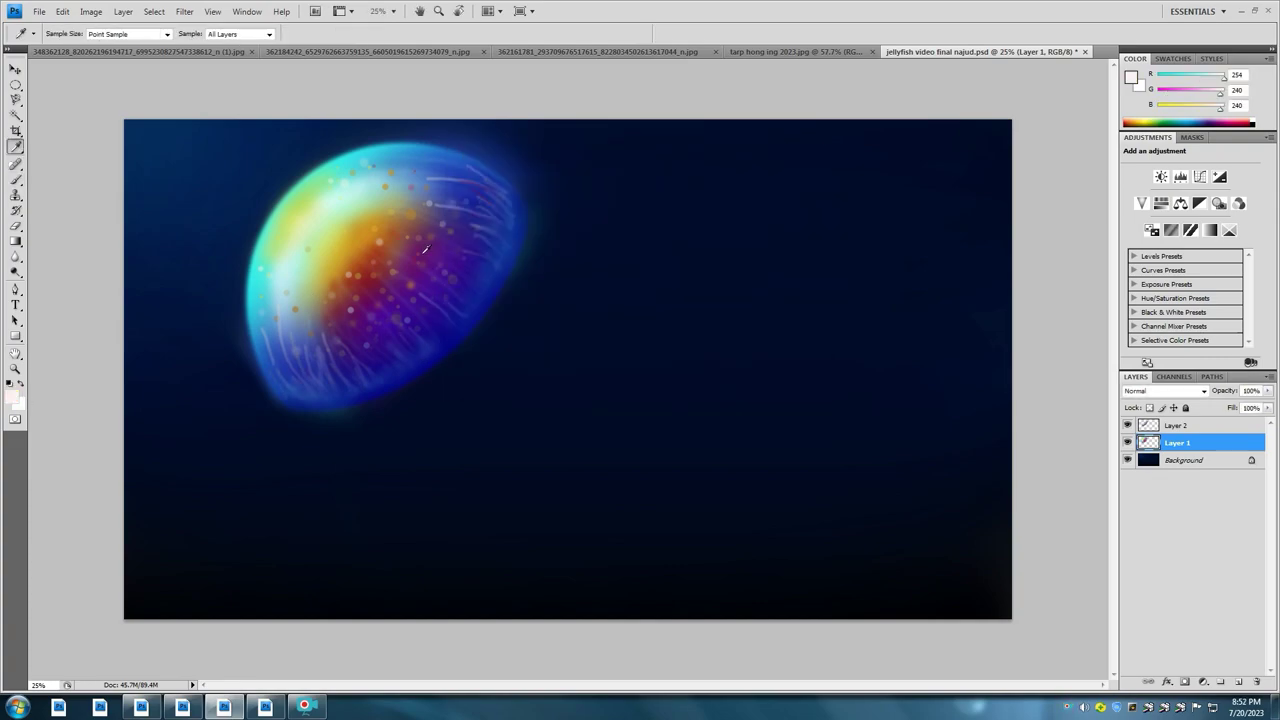
left_click(393, 270, "alt")
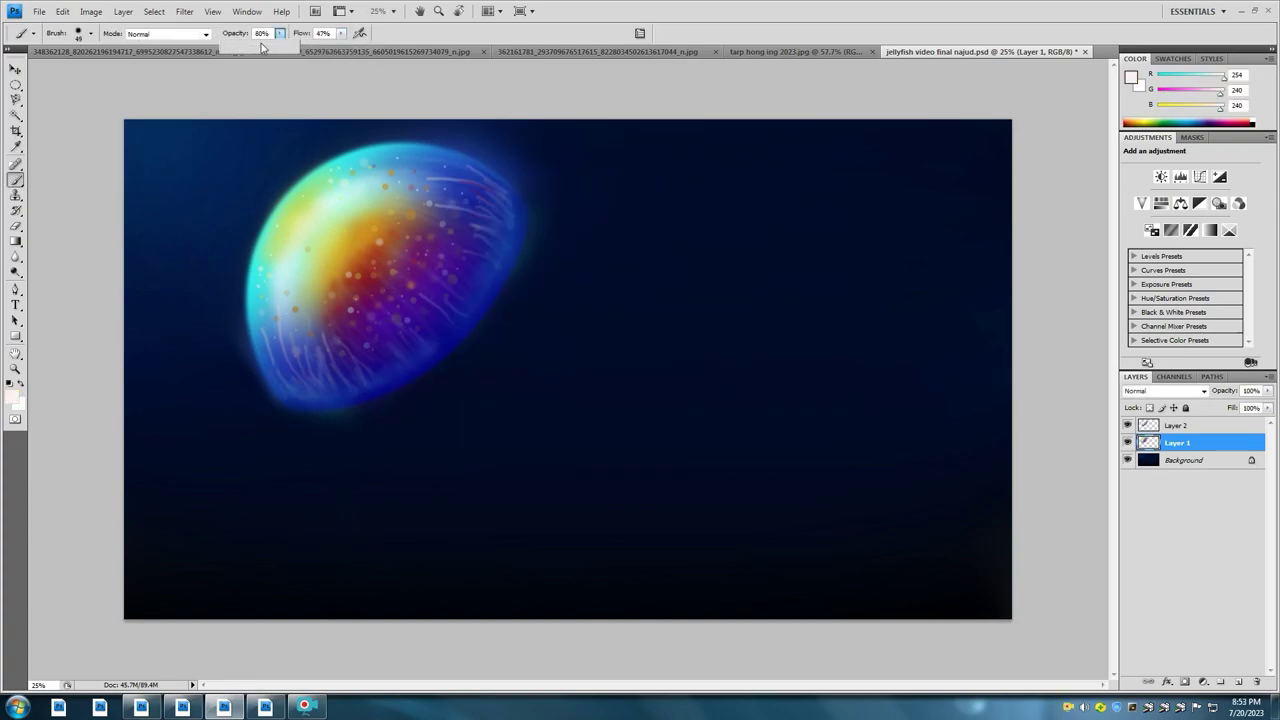
Step: Paint pale 21 px streaks through the bell's orange centre and sample a new colour
right_click(562, 310)
left_click_drag(330, 300, 400, 238)
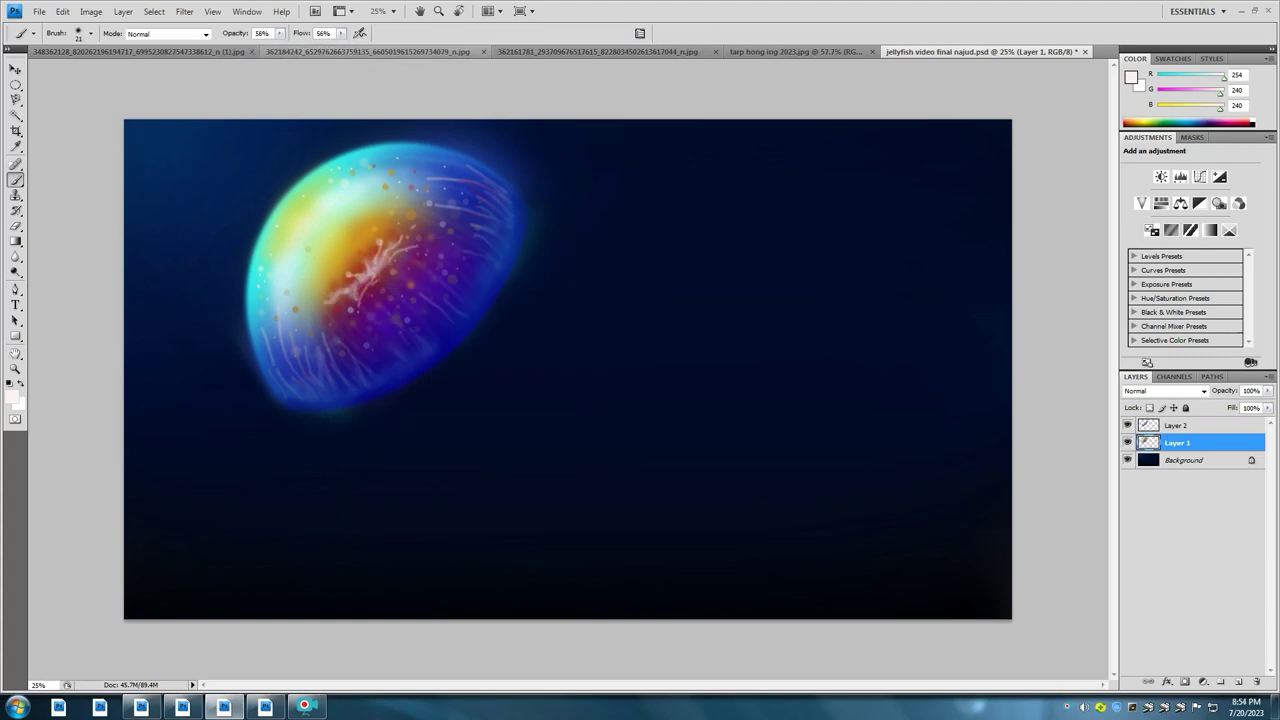
left_click(352, 292, "alt")
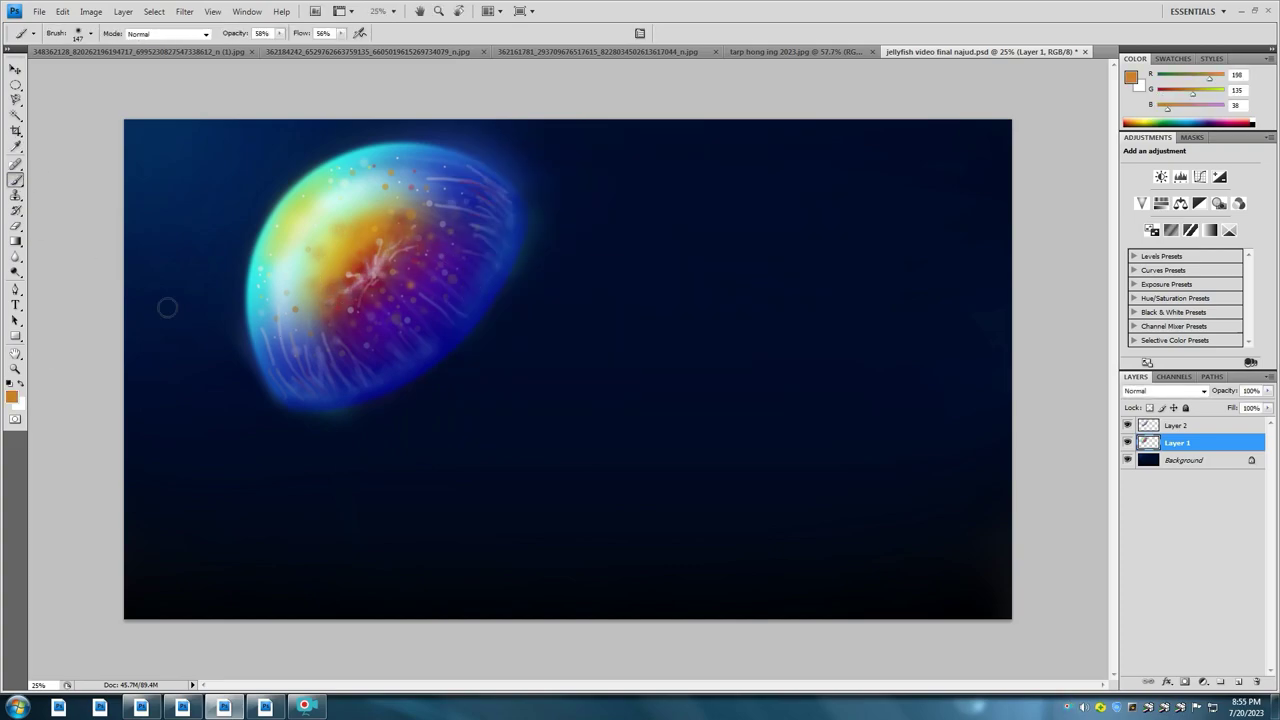
Step: Pick dark purple, then light cyan as paint colour, ending back on Layer 1
left_click(11, 397)
left_click(766, 166)
key("o")
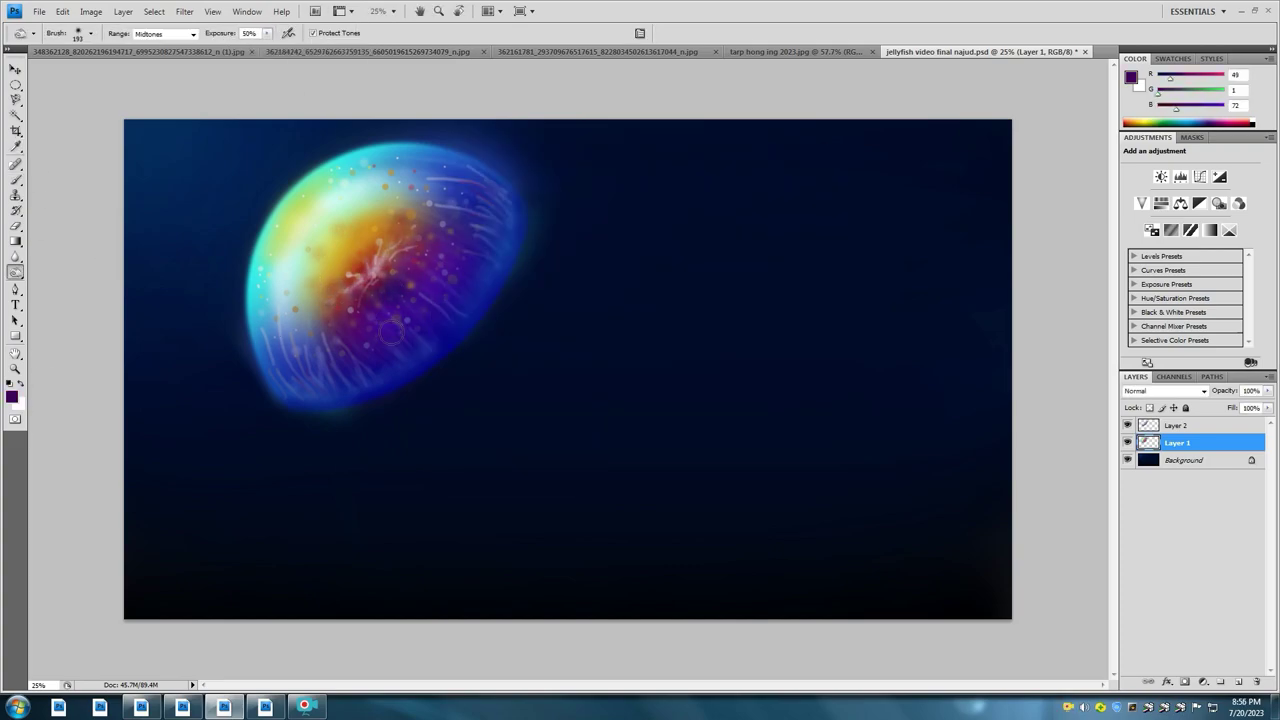
key("alt+bracketright")
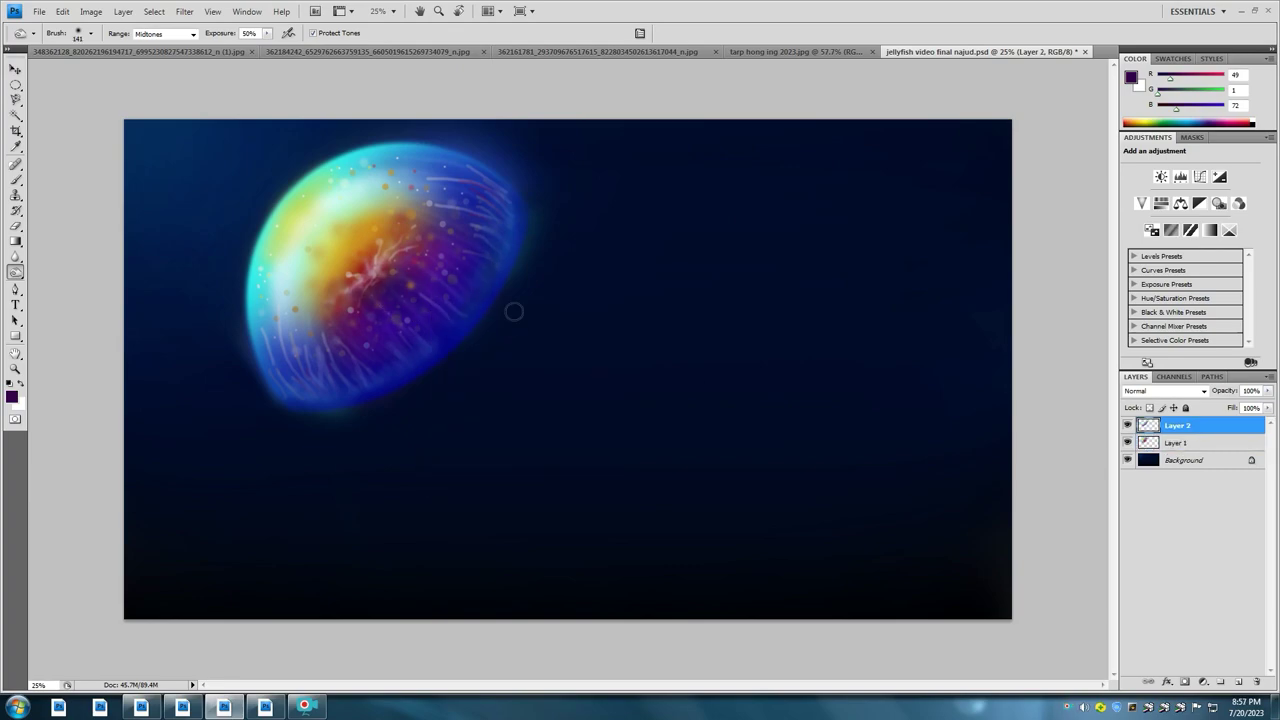
key("b")
left_click(11, 397)
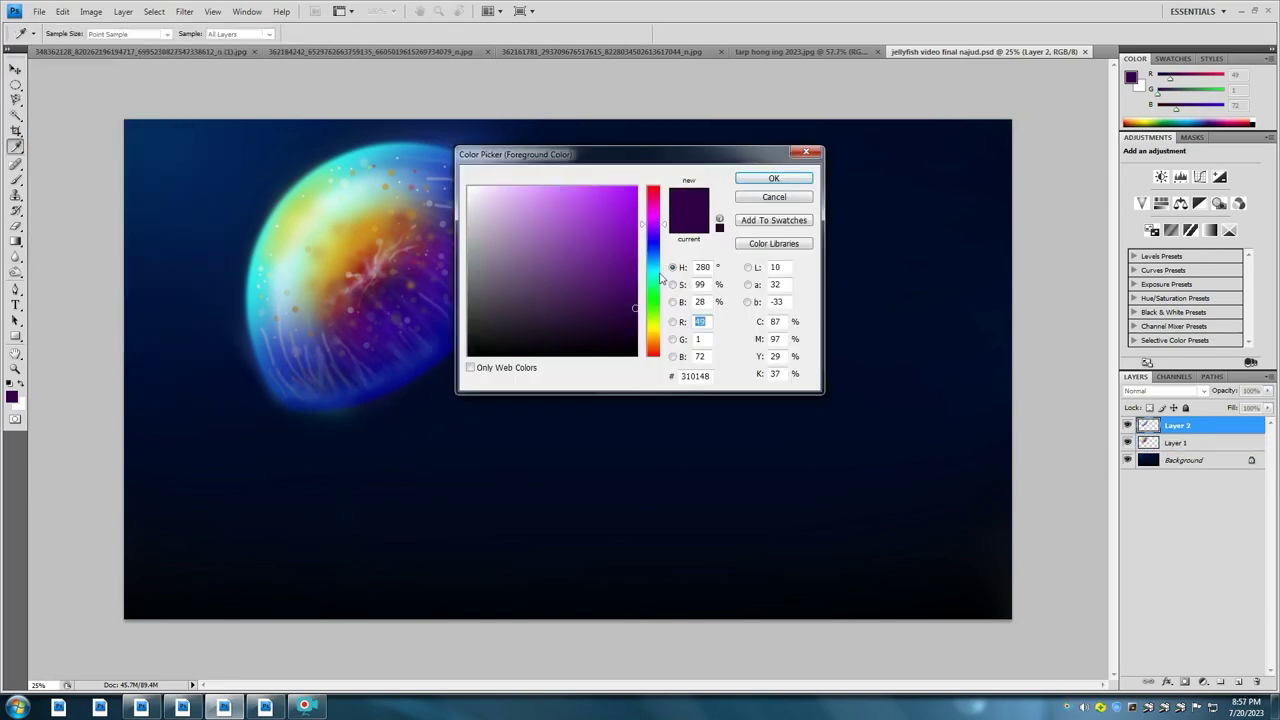
left_click(766, 168)
key("alt+bracketleft")
Step: Paint six large soft cyan tentacles fanning from below the bell toward the lower right
mouse_move(700, 615)
left_mouse_down()
mouse_move(428, 345)
mouse_move(515, 363)
left_mouse_up()
left_click_drag(860, 590, 490, 300)
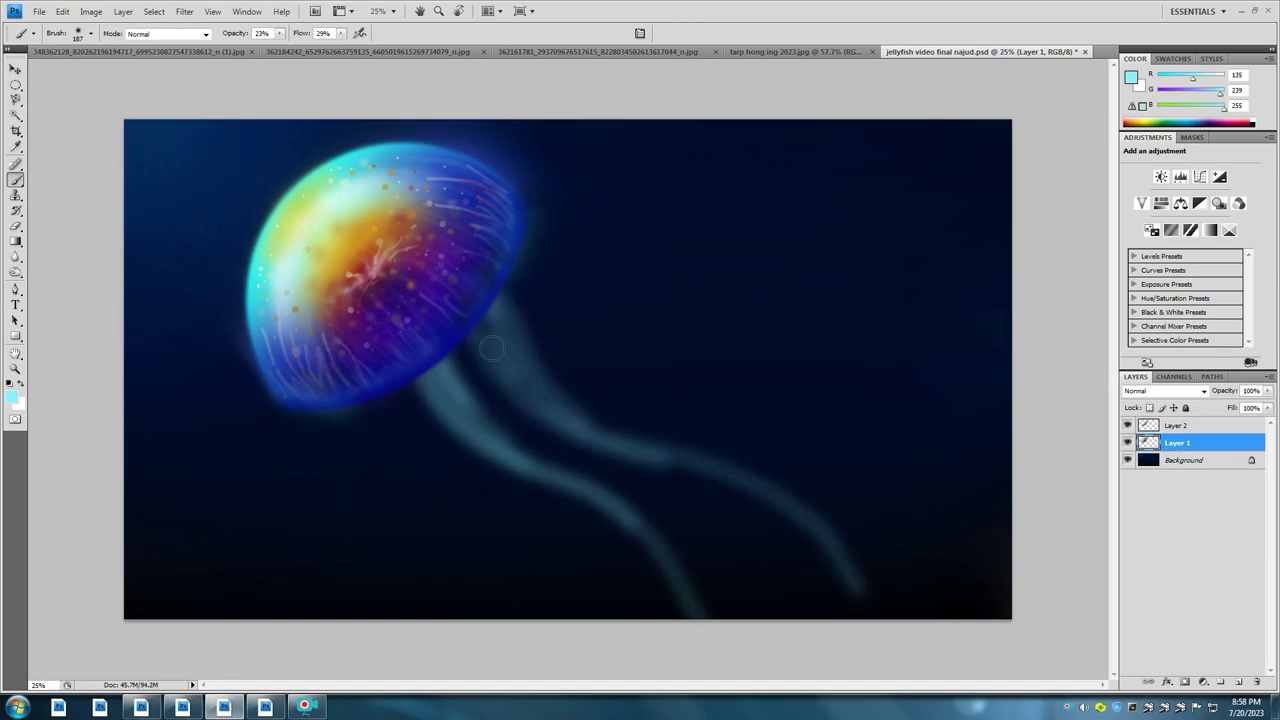
left_click_drag(930, 468, 520, 330)
left_click_drag(786, 450, 480, 340)
left_click_drag(660, 545, 367, 352)
left_click_drag(575, 585, 380, 400)
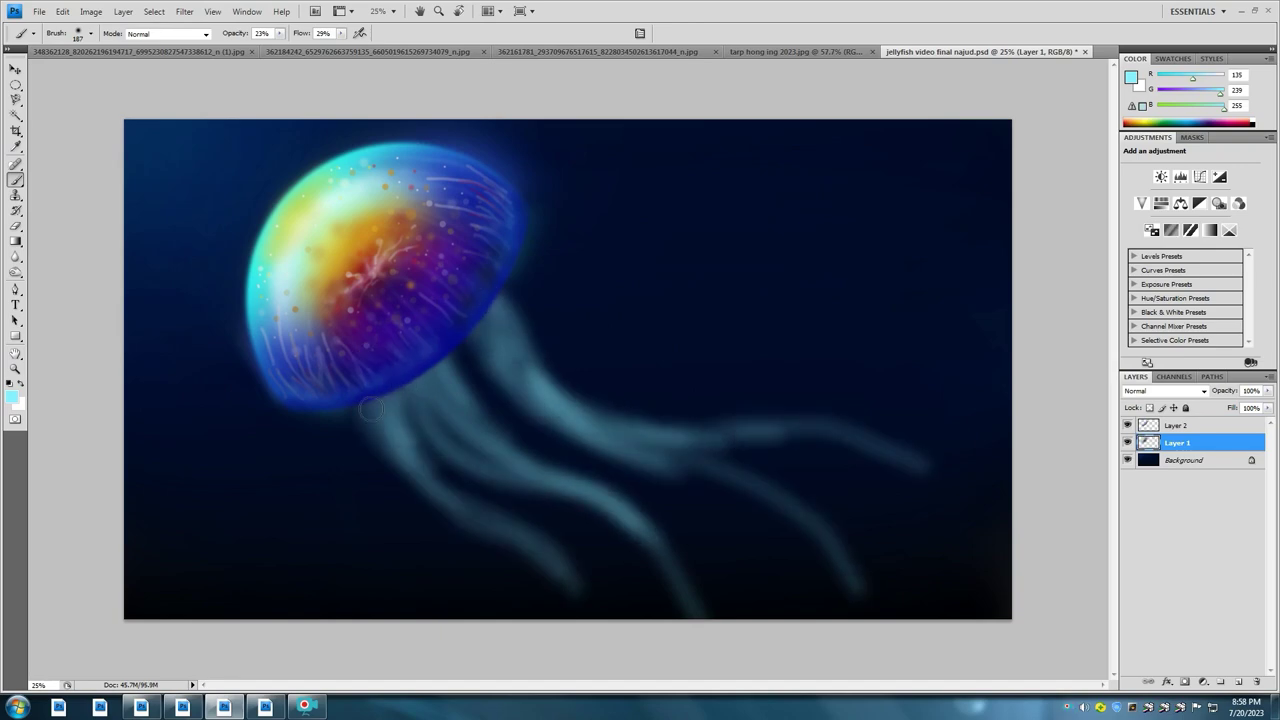
Step: Shrink the brush to 112 px and add thinner tentacles between the existing ones
right_click(560, 395)
key("Return")
left_click_drag(566, 578, 341, 418)
left_click_drag(640, 405, 510, 305)
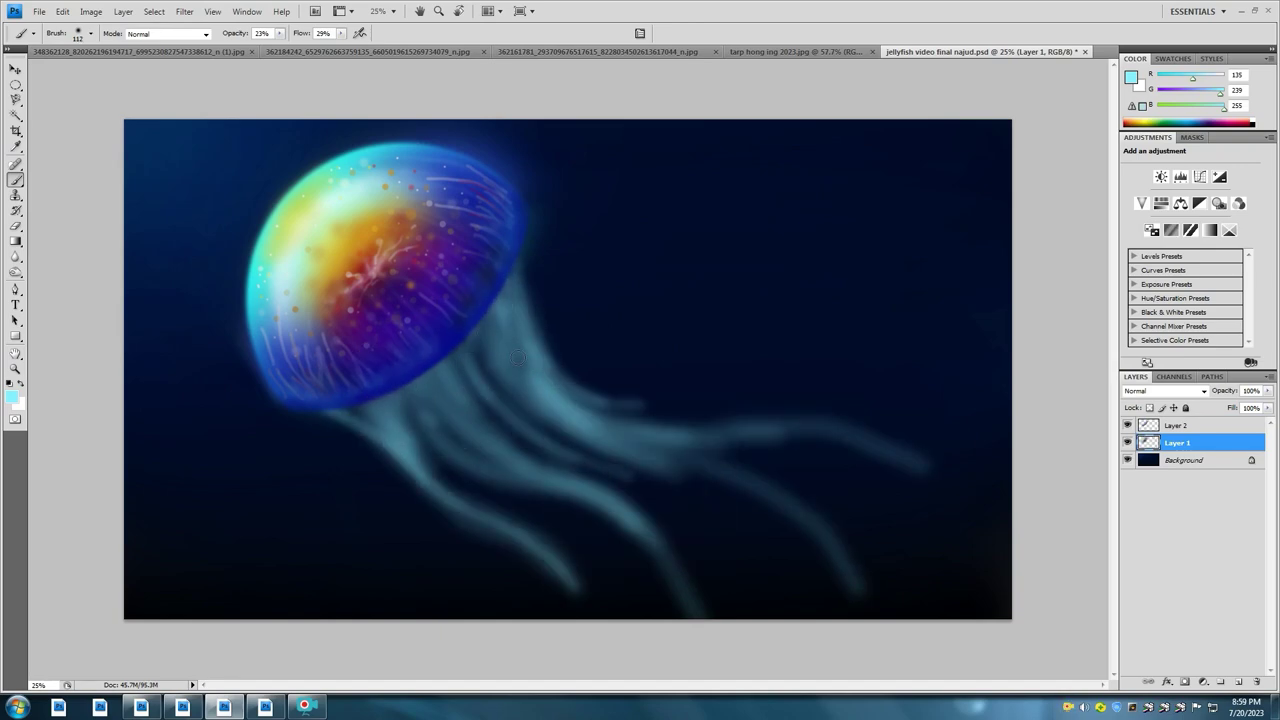
left_click_drag(575, 485, 438, 432)
Step: Briefly try the Eraser's size settings, then return to the Brush
key("e")
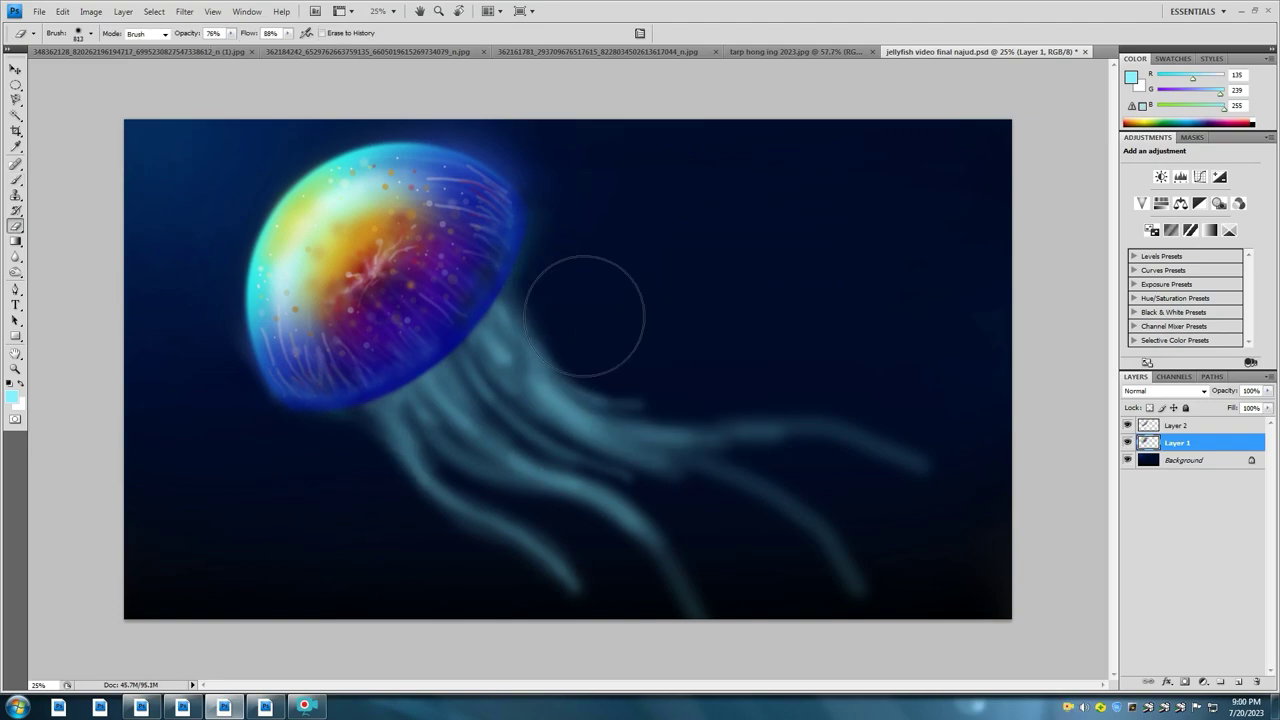
right_click(504, 399)
key("Escape")
key("b")
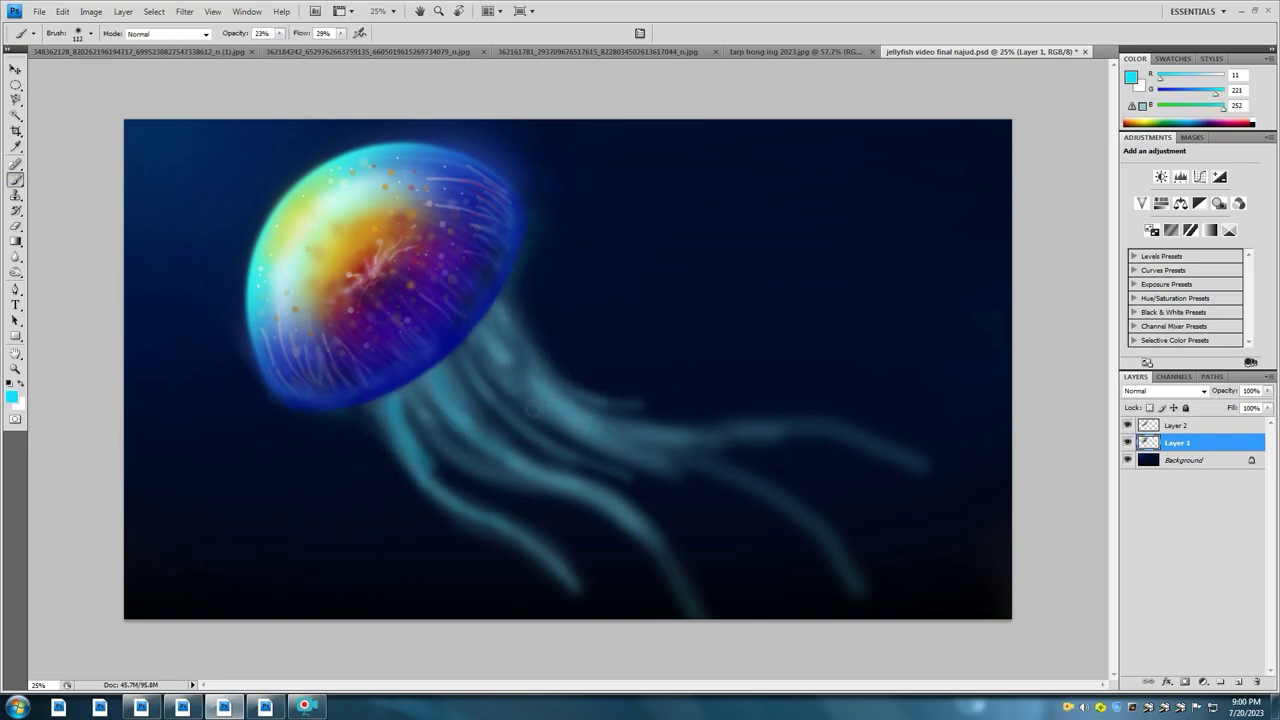
left_click(12, 397)
Step: Paint dark red and dark blue streaks along the tentacles, then shrink the brush to 80 px
left_click(846, 106)
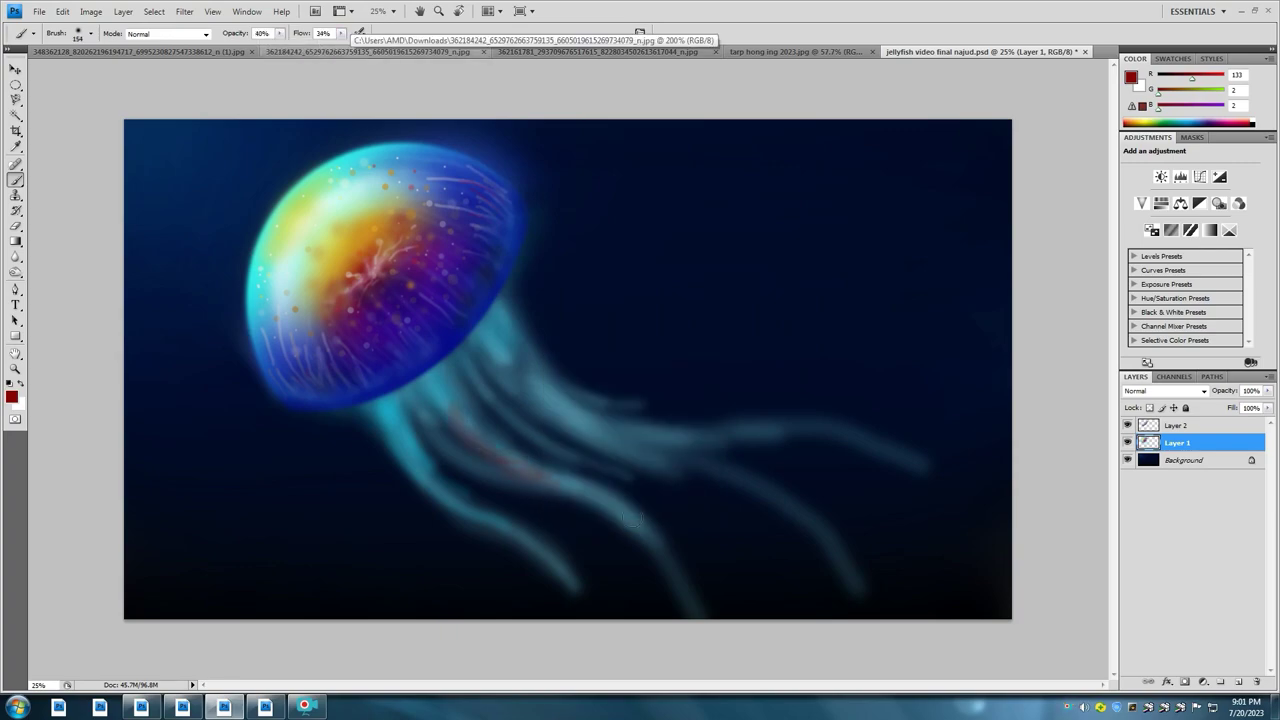
left_click_drag(500, 470, 530, 490)
left_click_drag(624, 459, 730, 480)
left_click(560, 330, "alt")
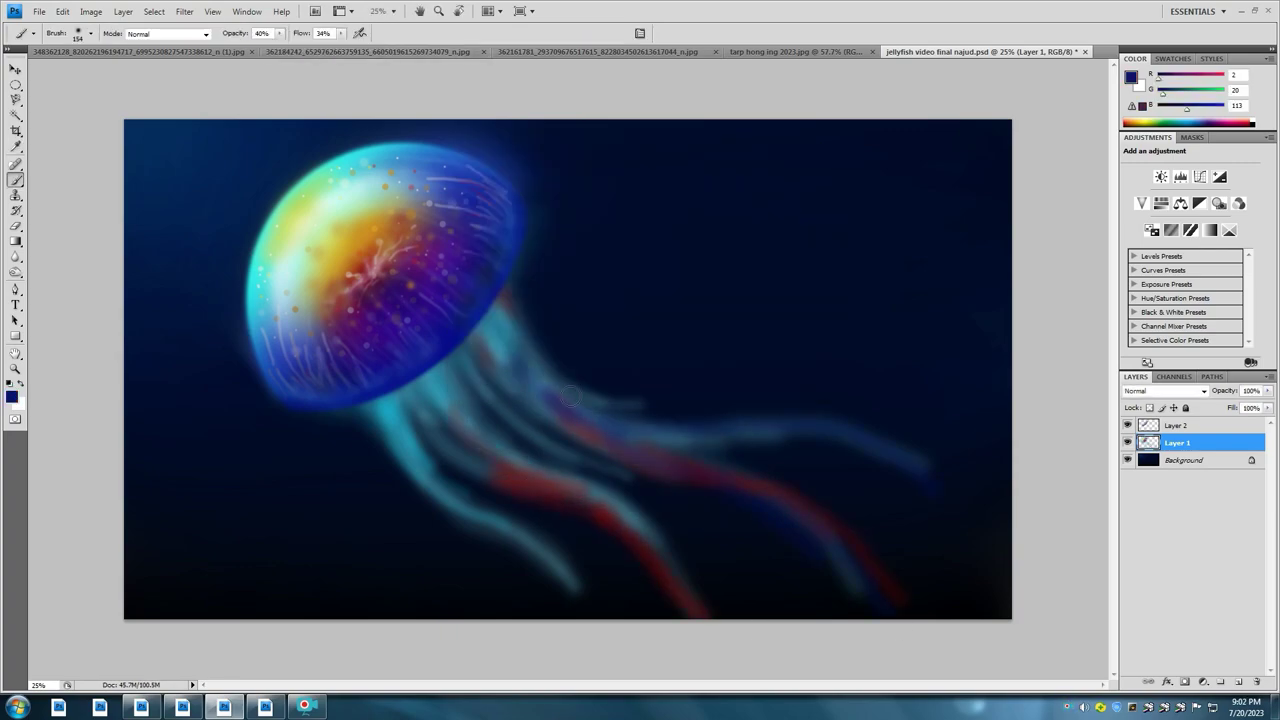
mouse_move(500, 300)
left_mouse_down()
mouse_move(700, 440)
mouse_move(731, 497)
left_mouse_up()
type("7539")
left_click_drag(495, 305, 515, 340)
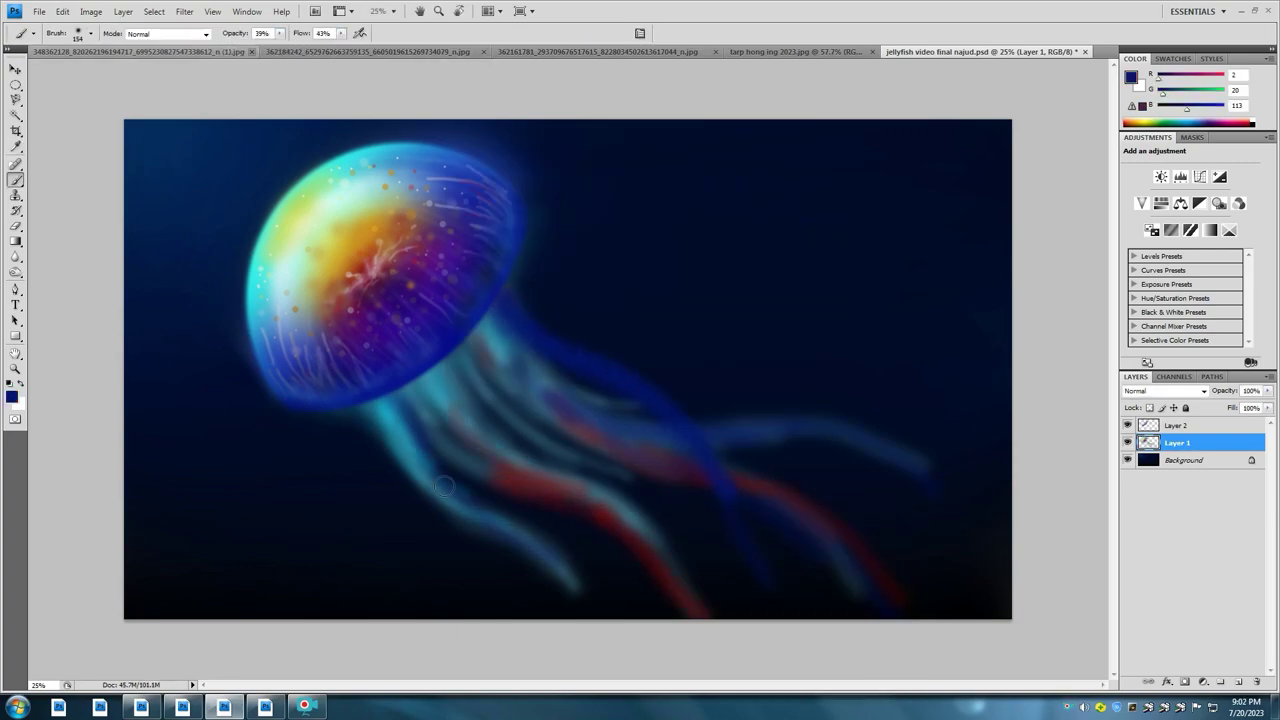
left_click_drag(400, 400, 550, 560)
right_click(512, 452)
key("Return")
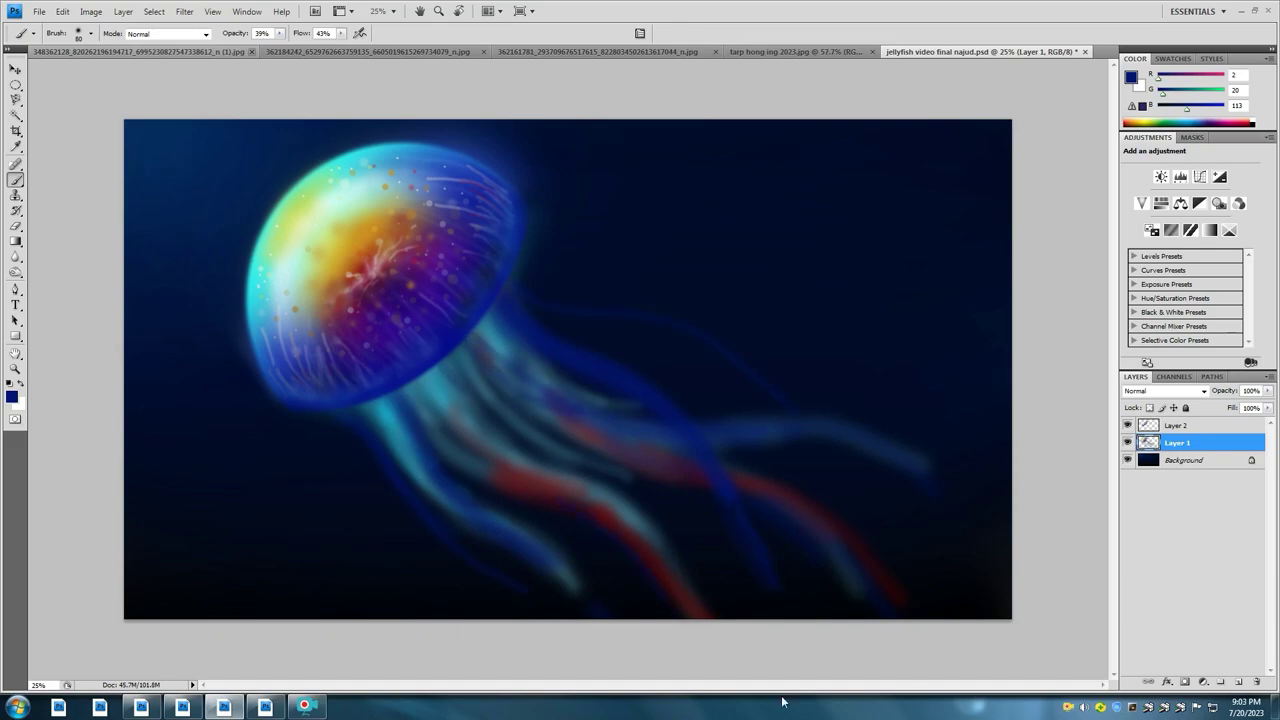
Step: Paint light blue strokes along the tentacles and shrink the brush slightly
left_click(12, 397)
left_click(717, 277)
left_click_drag(450, 420, 700, 590)
mouse_move(500, 300)
left_mouse_down()
mouse_move(541, 376)
mouse_move(596, 382)
left_mouse_up()
right_click(596, 382)
key("Return")
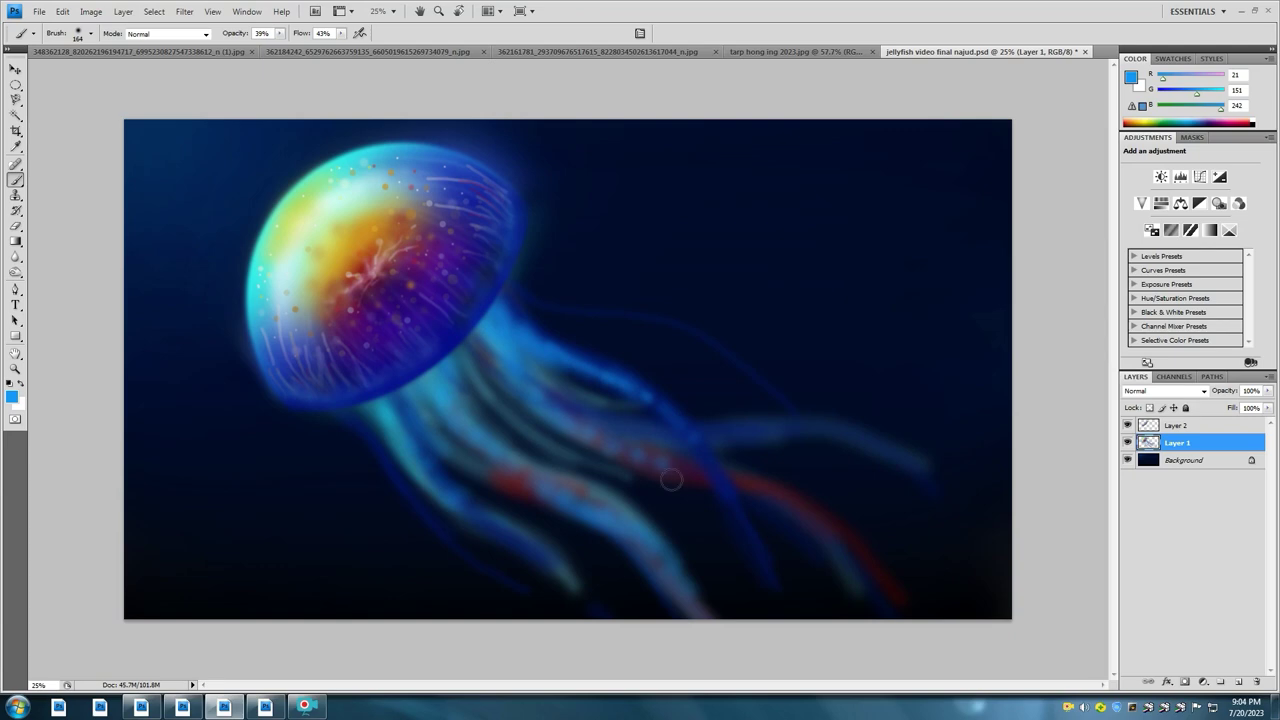
Step: Paint gold streaks along the tentacles and the lower edge of the bell
left_click(340, 260, "alt")
left_click_drag(470, 430, 650, 540)
left_click_drag(545, 465, 695, 350)
left_click_drag(585, 370, 515, 298)
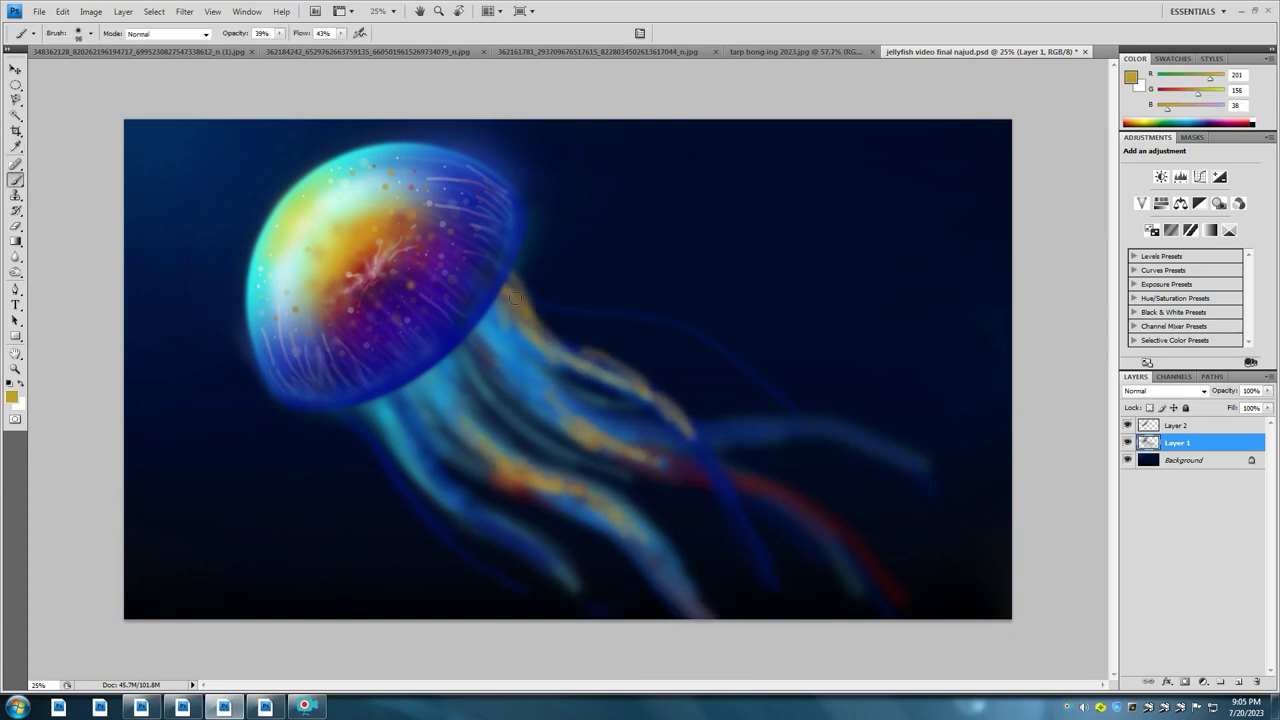
left_click_drag(400, 425, 520, 585)
left_click_drag(410, 392, 540, 590)
left_click_drag(485, 322, 710, 485)
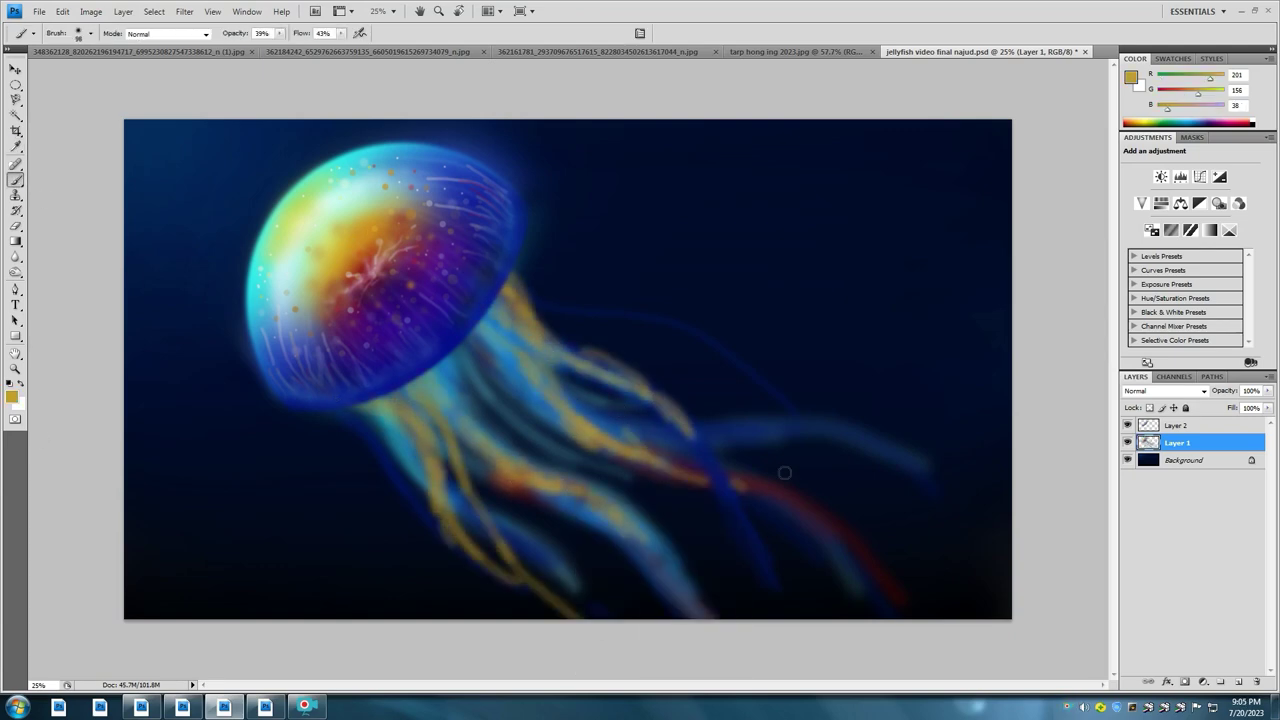
left_click_drag(712, 436, 855, 432)
left_click_drag(332, 393, 549, 490)
Step: Add bright blue strokes on the lower-right tentacles and sample a dark red
left_click(460, 330, "alt")
left_click_drag(770, 440, 1010, 550)
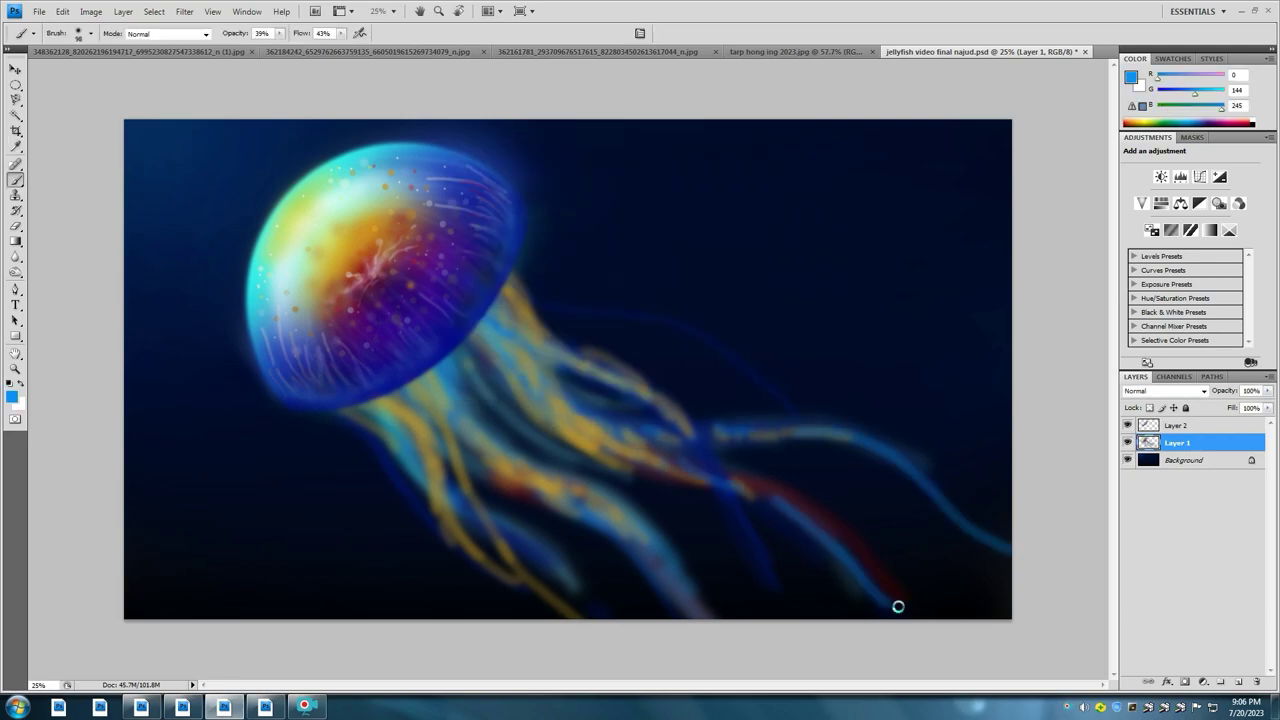
left_click_drag(897, 606, 760, 500)
left_click_drag(800, 560, 630, 470)
left_click_drag(500, 420, 688, 573)
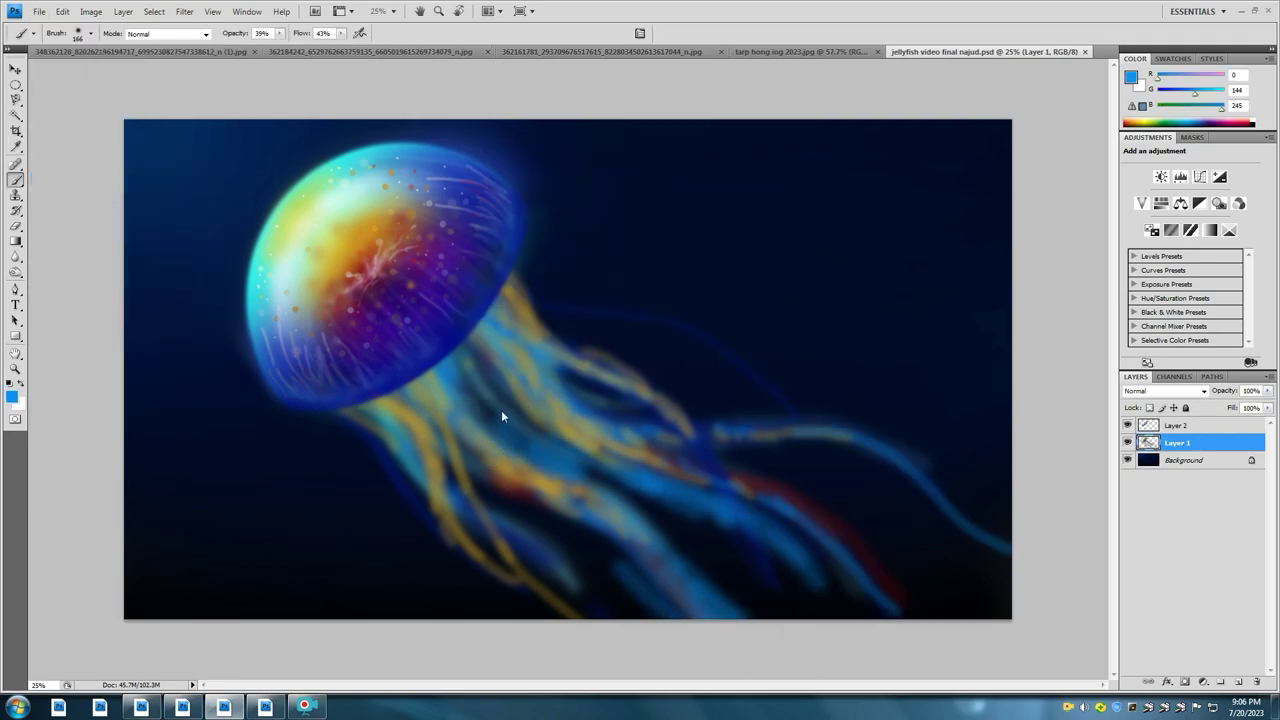
left_click(608, 545, "alt")
Step: Set a smaller brush and paint dark red strokes on the left tentacles
right_click(613, 545)
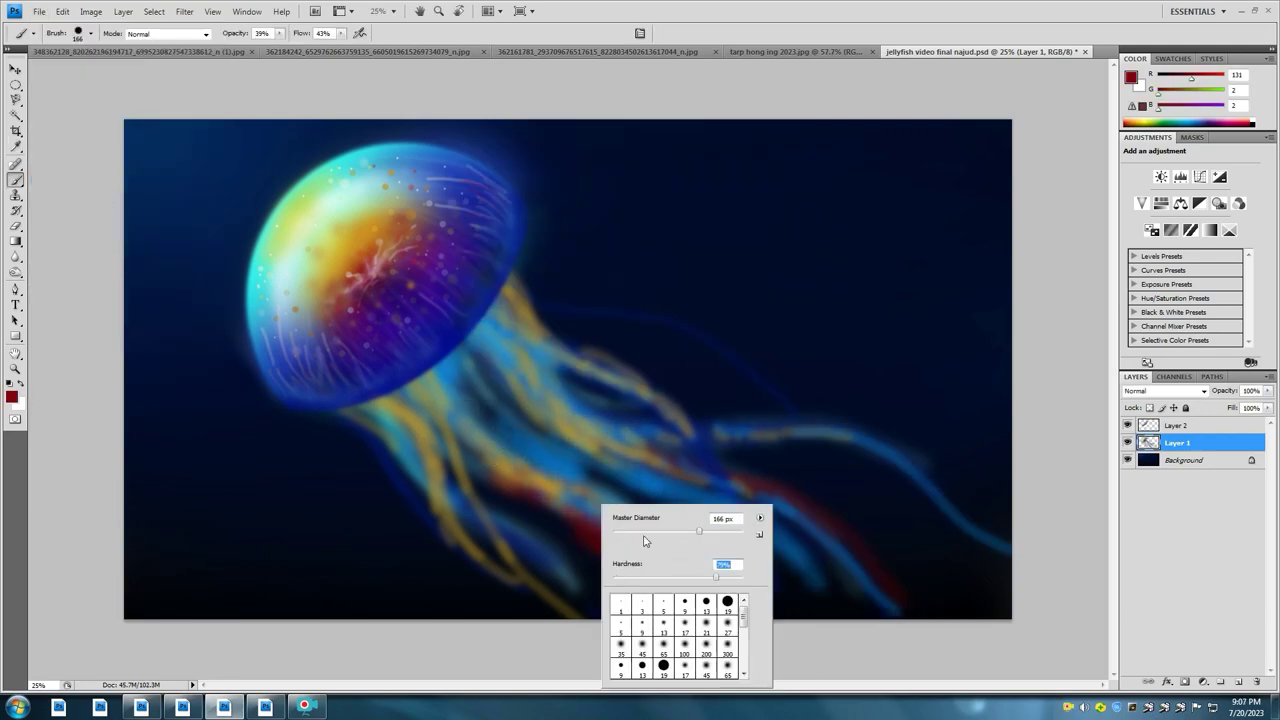
left_click(671, 614)
left_click_drag(412, 430, 438, 500)
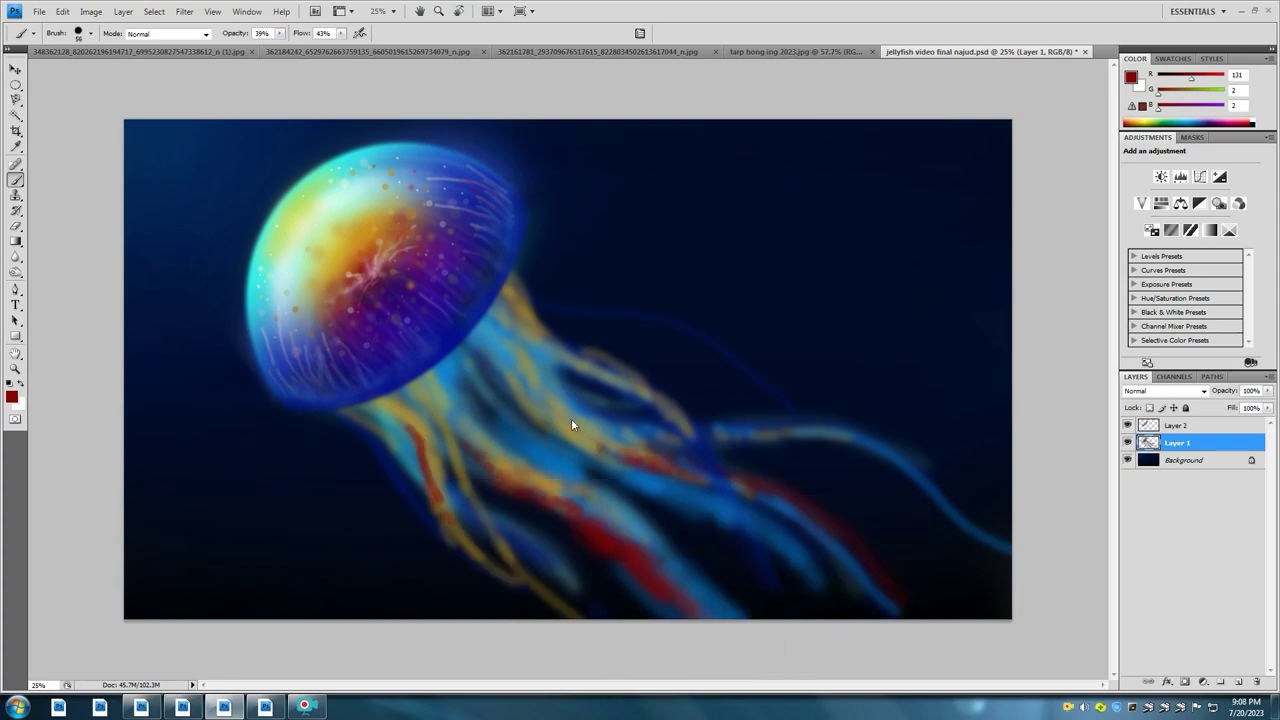
Step: Switch to orange and paint two dotted streaks along the tentacles
left_click(12, 397)
left_click(630, 240)
left_click(771, 177)
left_click_drag(644, 570, 538, 500)
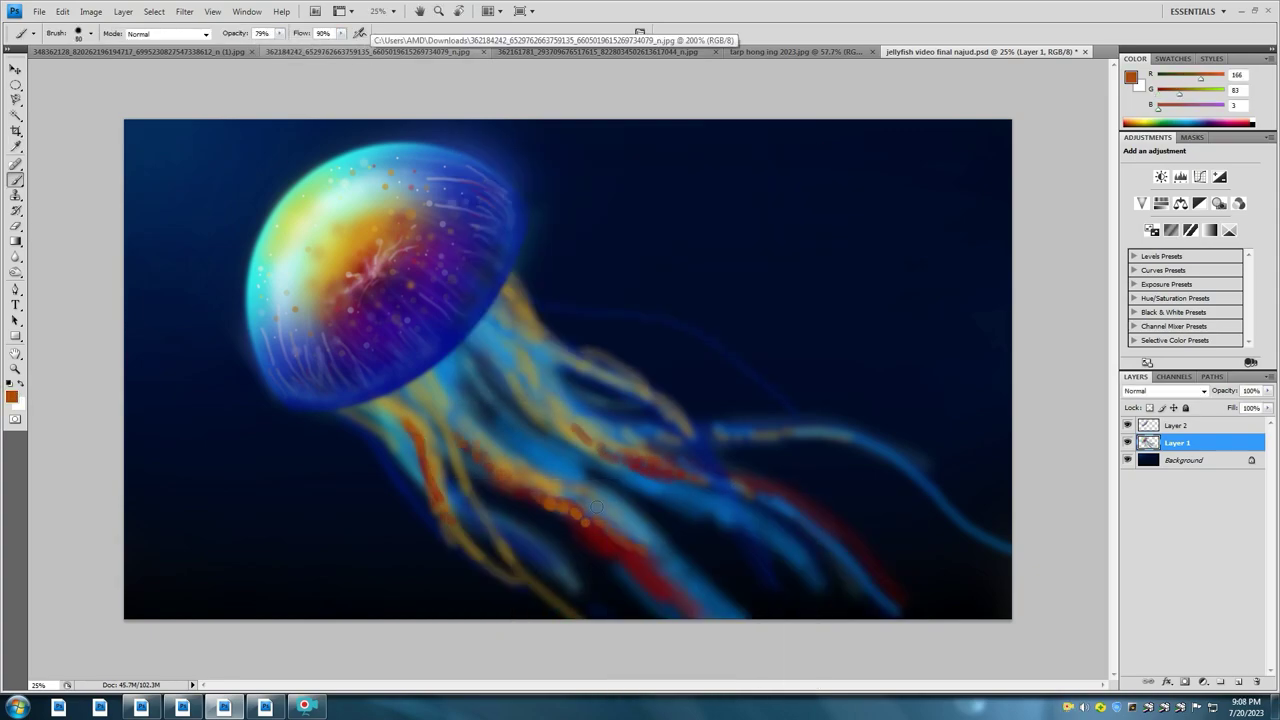
left_click_drag(662, 462, 515, 343)
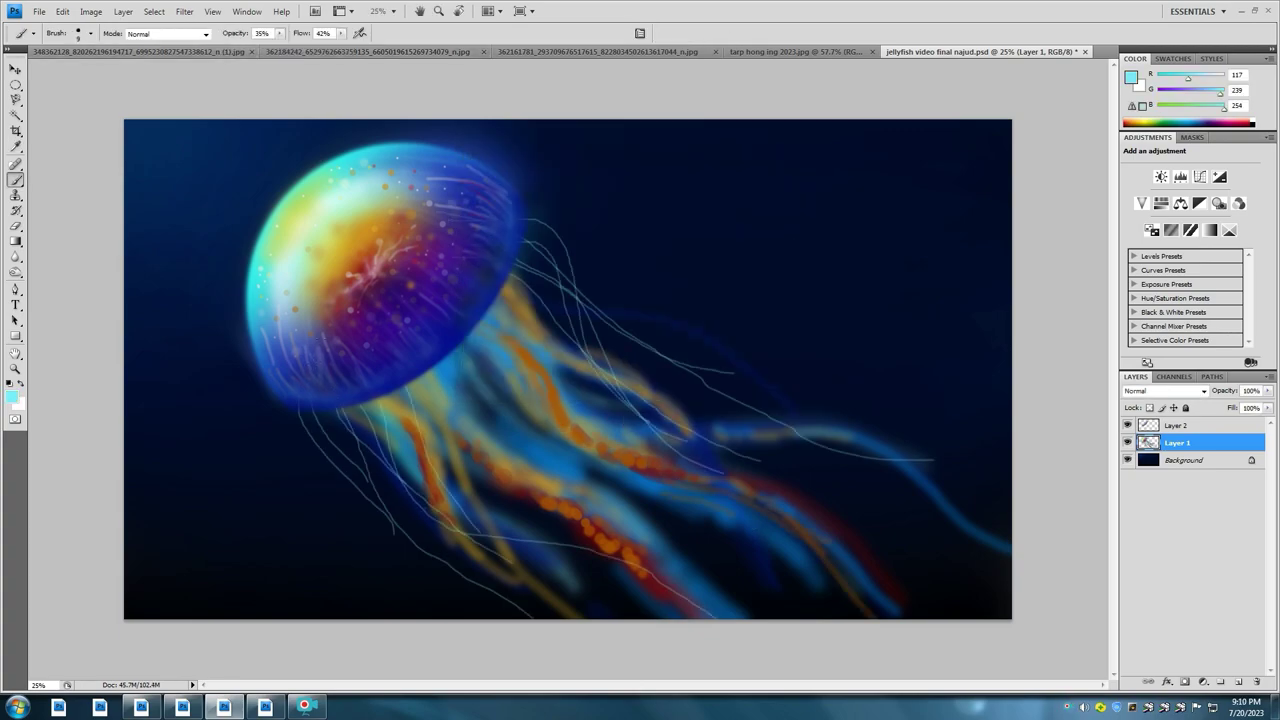
Step: Lower the brush opacity and paint soft pale light-blue strokes just beneath the bell
right_click(452, 350)
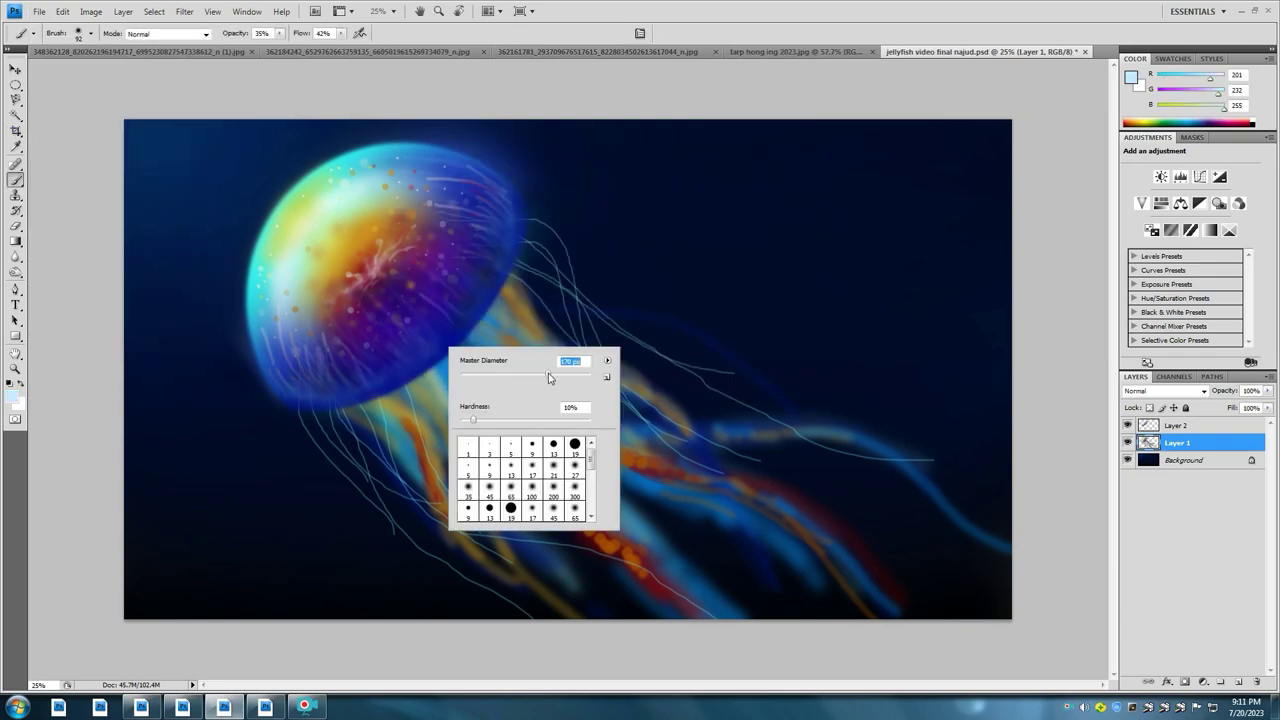
key("Return")
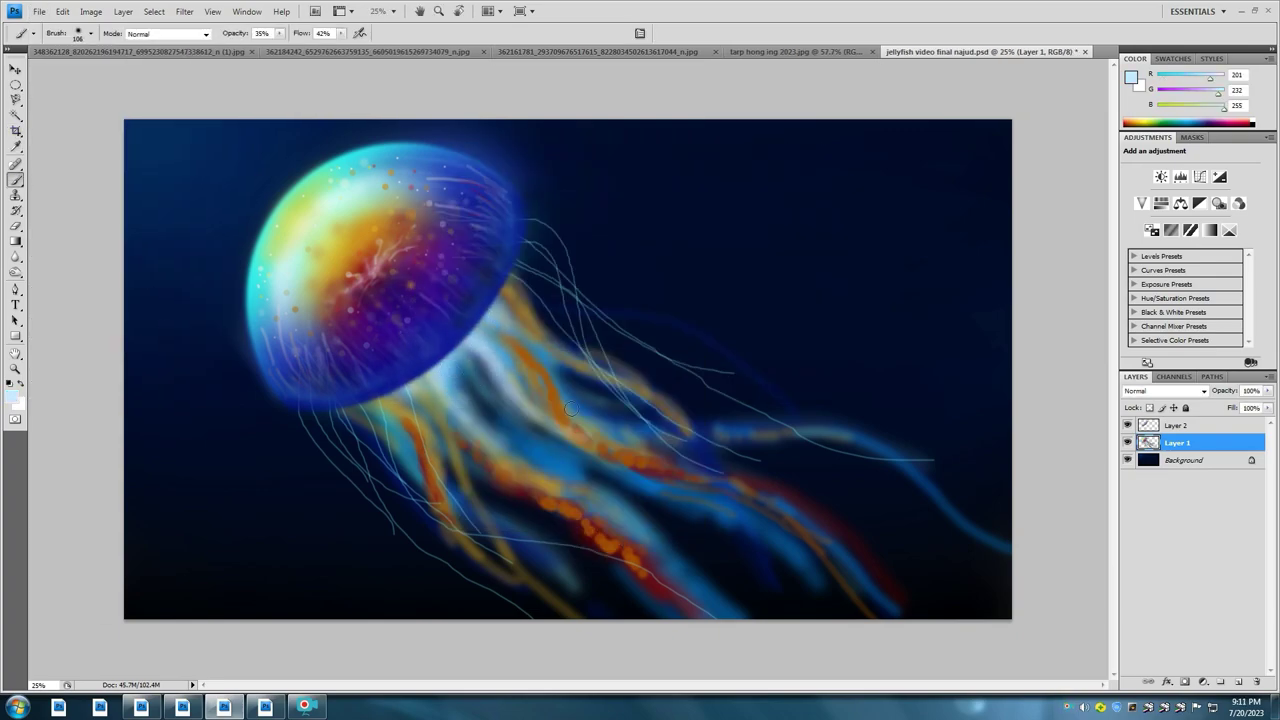
right_click(500, 386)
key("Return")
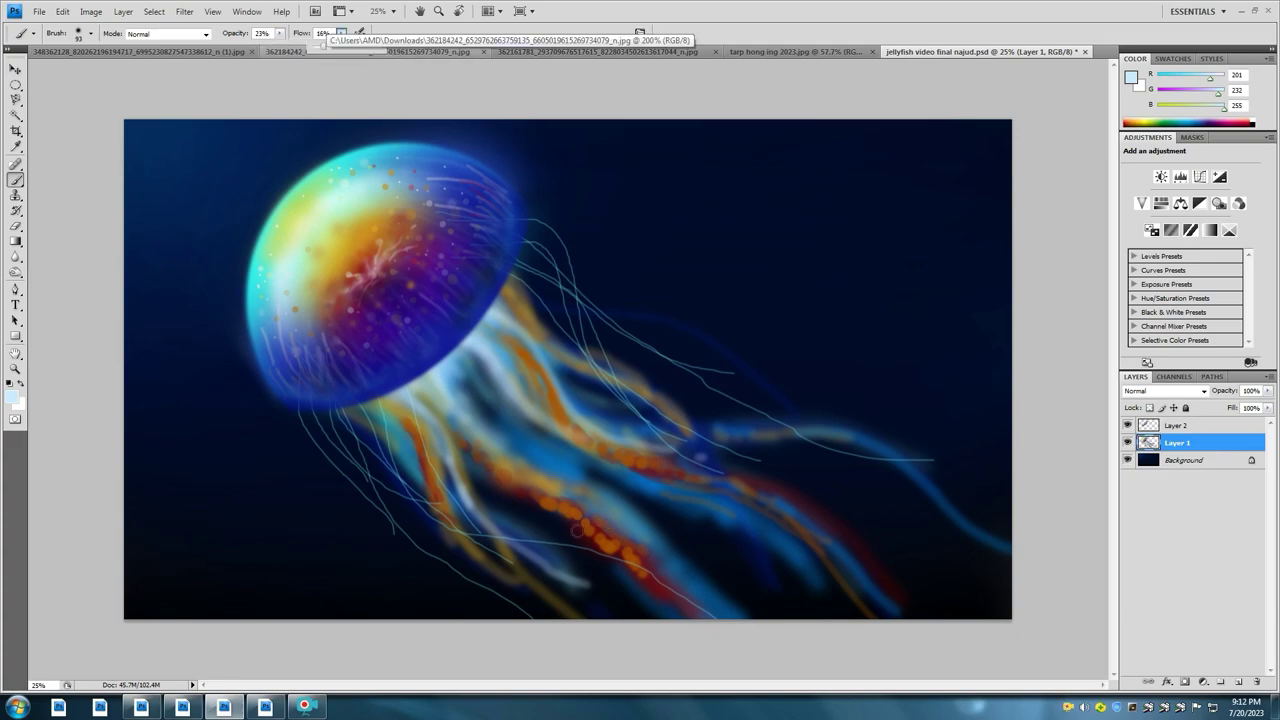
left_click(505, 365, "alt")
left_click_drag(478, 368, 536, 397)
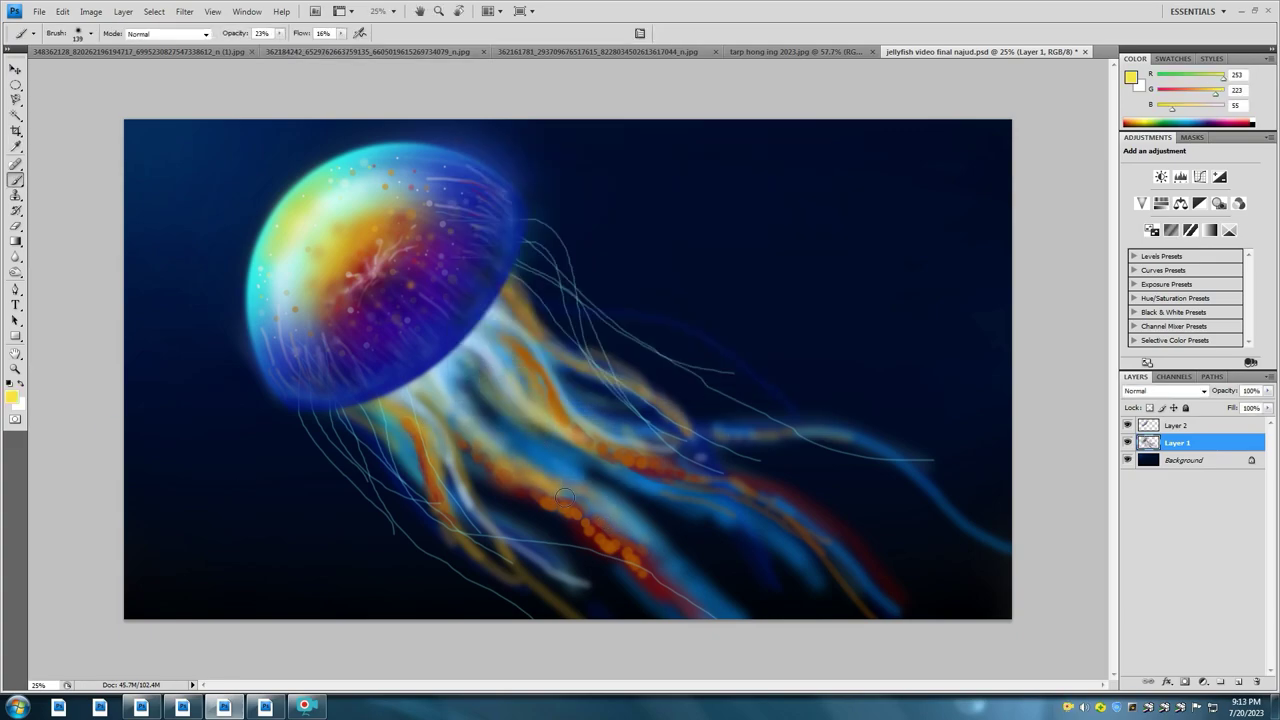
Step: Paint bright yellow streaks on the lower and upper tentacles with higher opacity and flow
left_click_drag(565, 497, 620, 530)
key("8")
key("5")
key("Return")
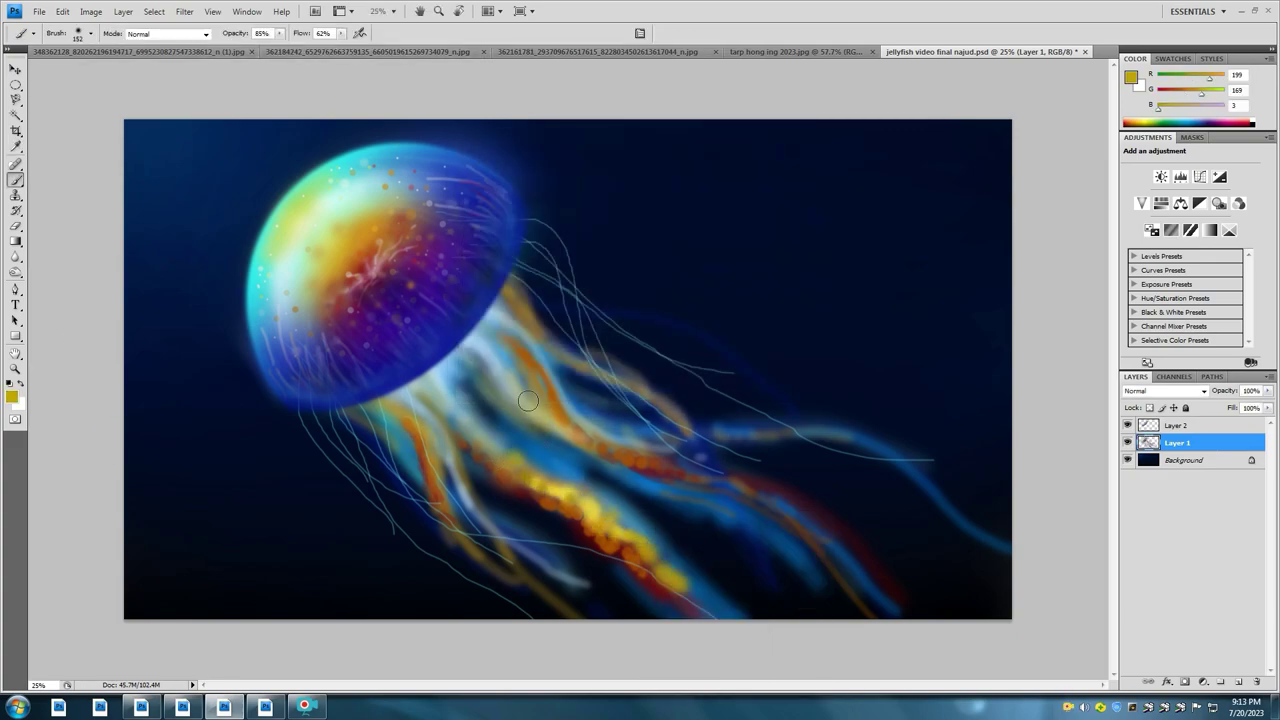
left_click_drag(527, 400, 520, 350)
Step: Glaze translucent blue over the lower tentacles at low opacity and flow
left_click(430, 460, "alt")
key("3")
key("2")
left_click_drag(510, 470, 714, 543)
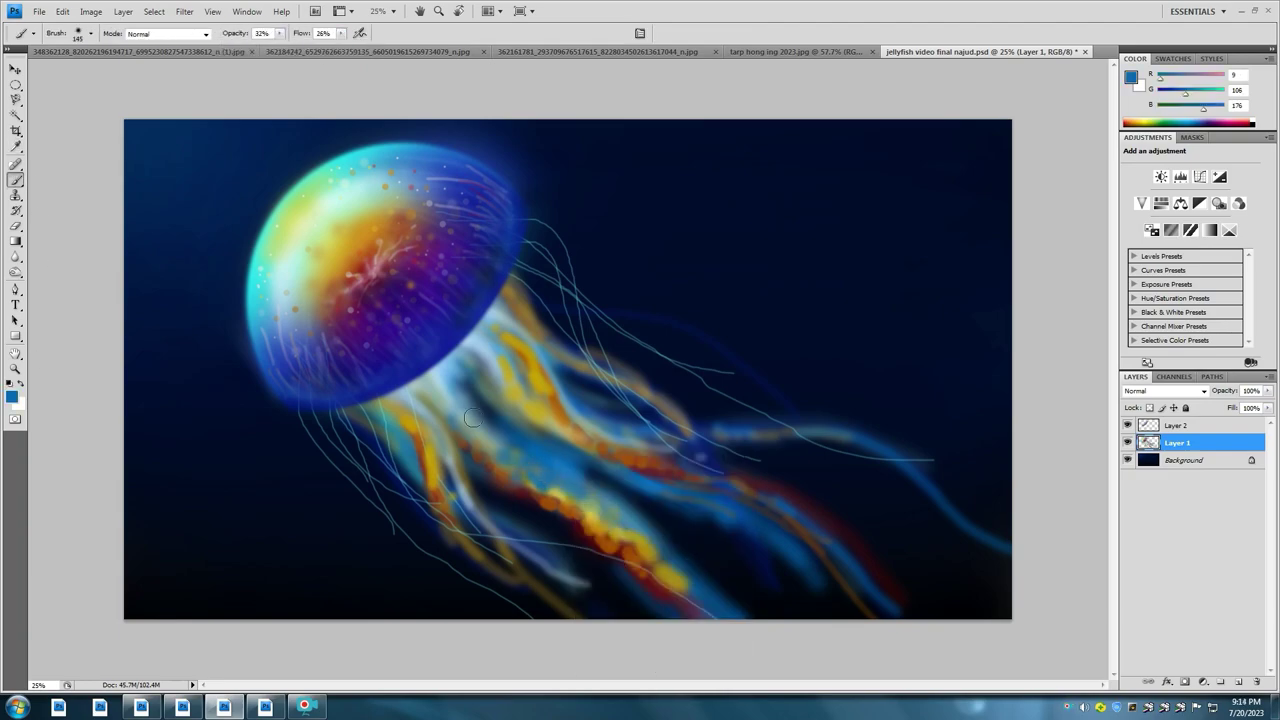
left_click_drag(714, 603, 797, 493)
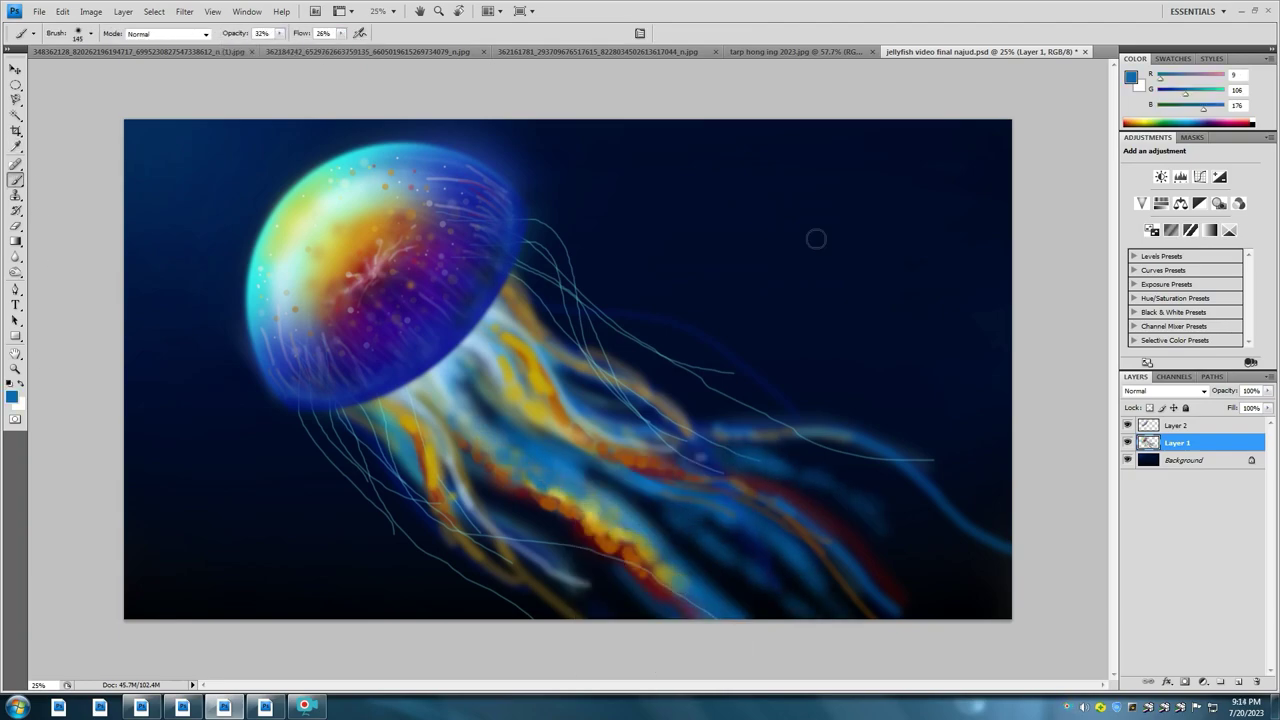
Step: Switch to purple at 29% opacity and 44% flow, resize the brush, and paint a faint stroke near the bottom
key("2")
key("9")
key("shift+4")
key("shift+4")
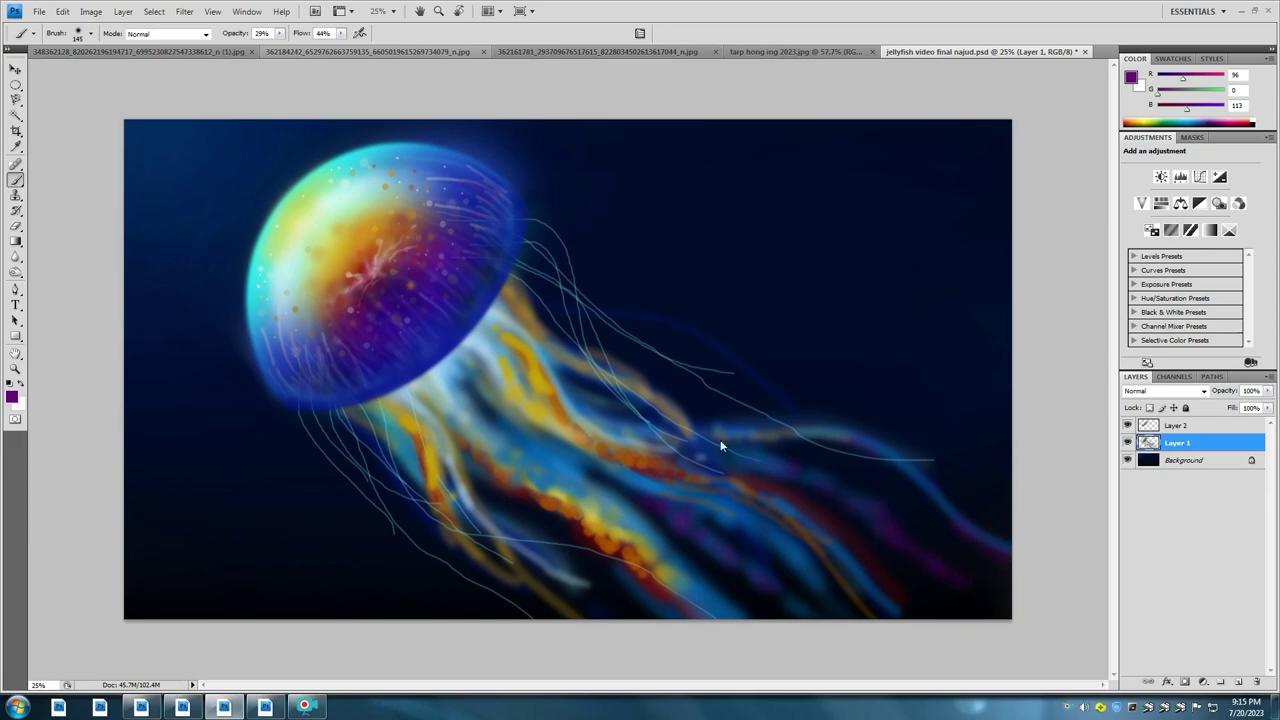
right_click(480, 474)
left_click(536, 372, "alt")
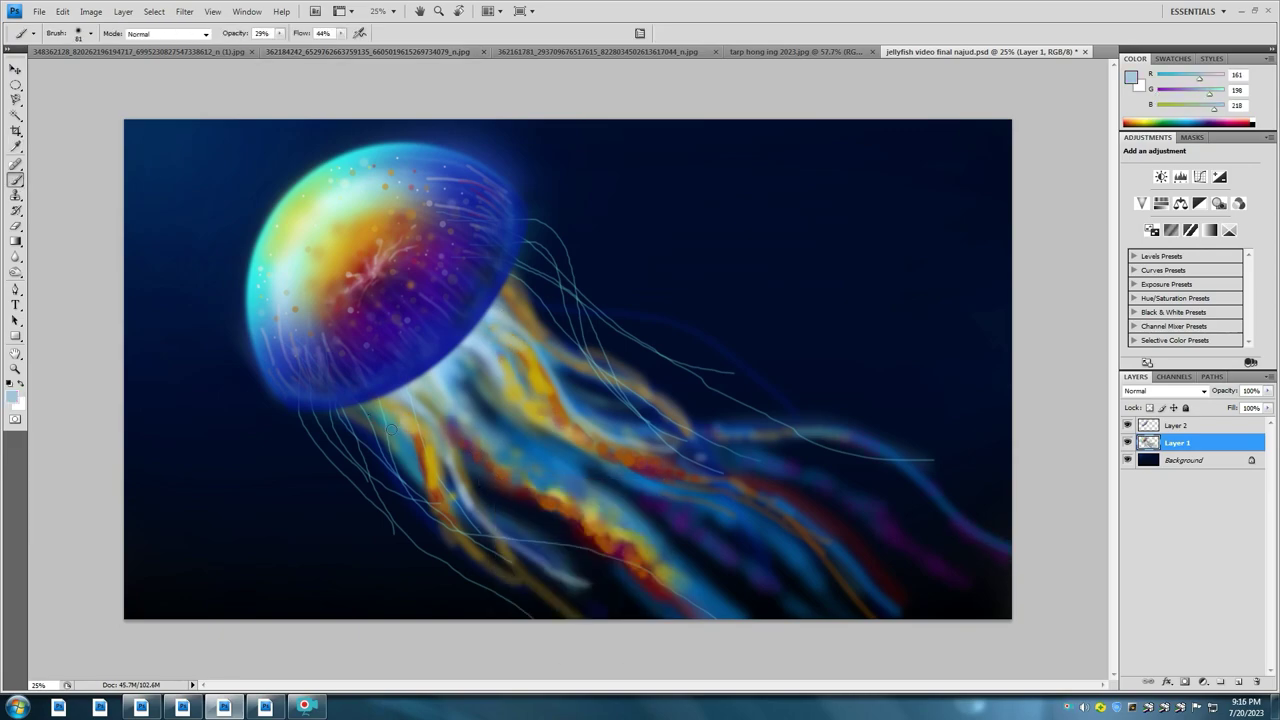
right_click(826, 502)
left_click_drag(895, 535, 908, 535)
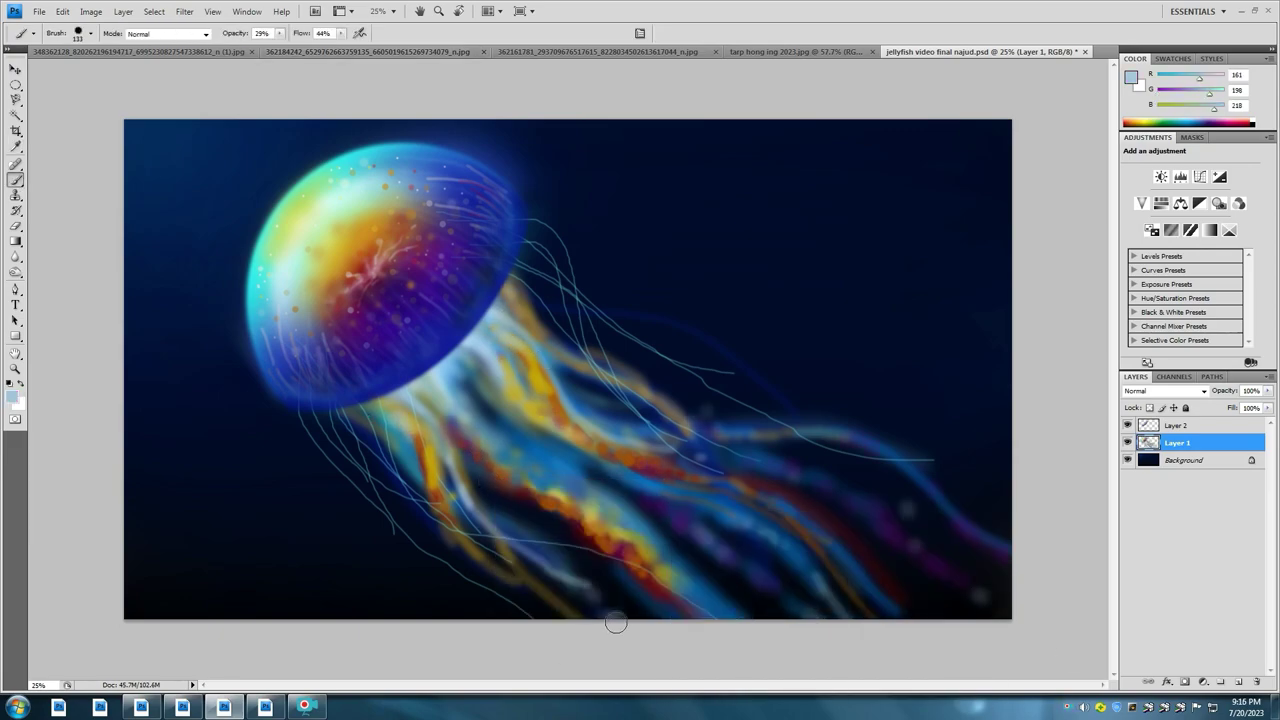
key("bracketleft")
left_click_drag(615, 623, 523, 554)
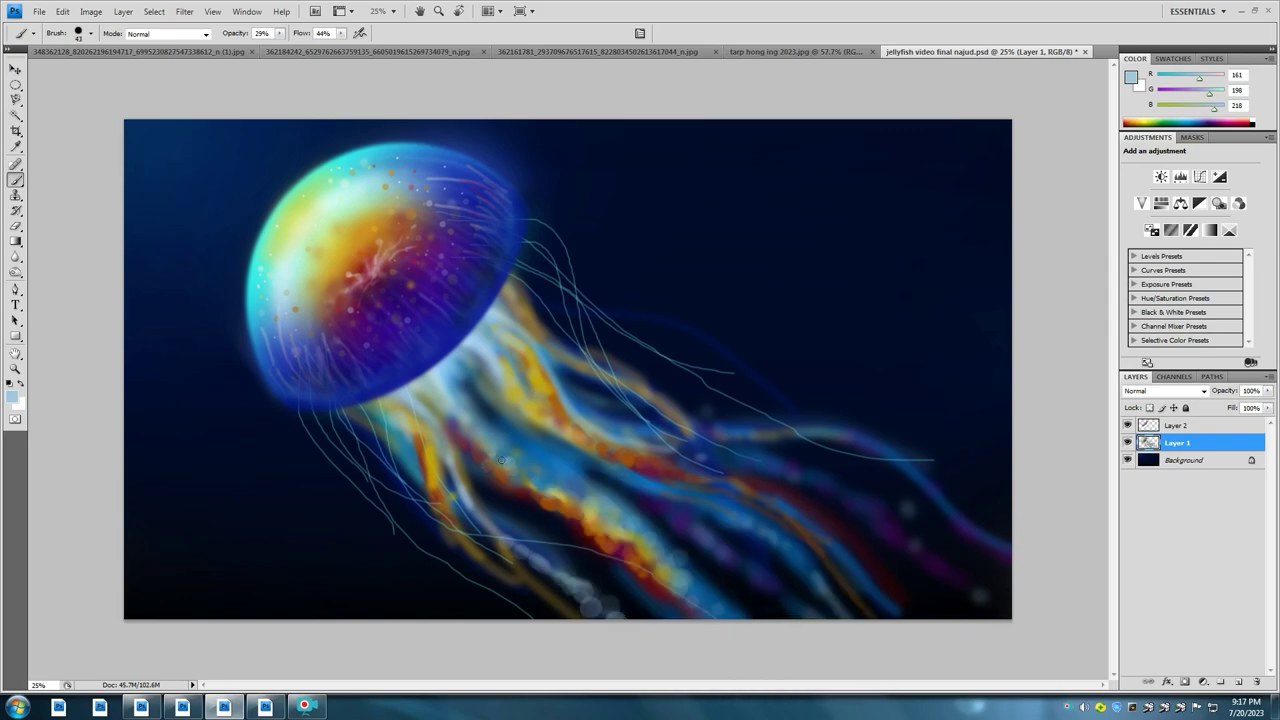
Step: Raise opacity to 48% and flow to 54%, then paint dark red dots along the tentacles
key("4")
key("8")
key("shift+5")
key("shift+4")
key("bracketright")
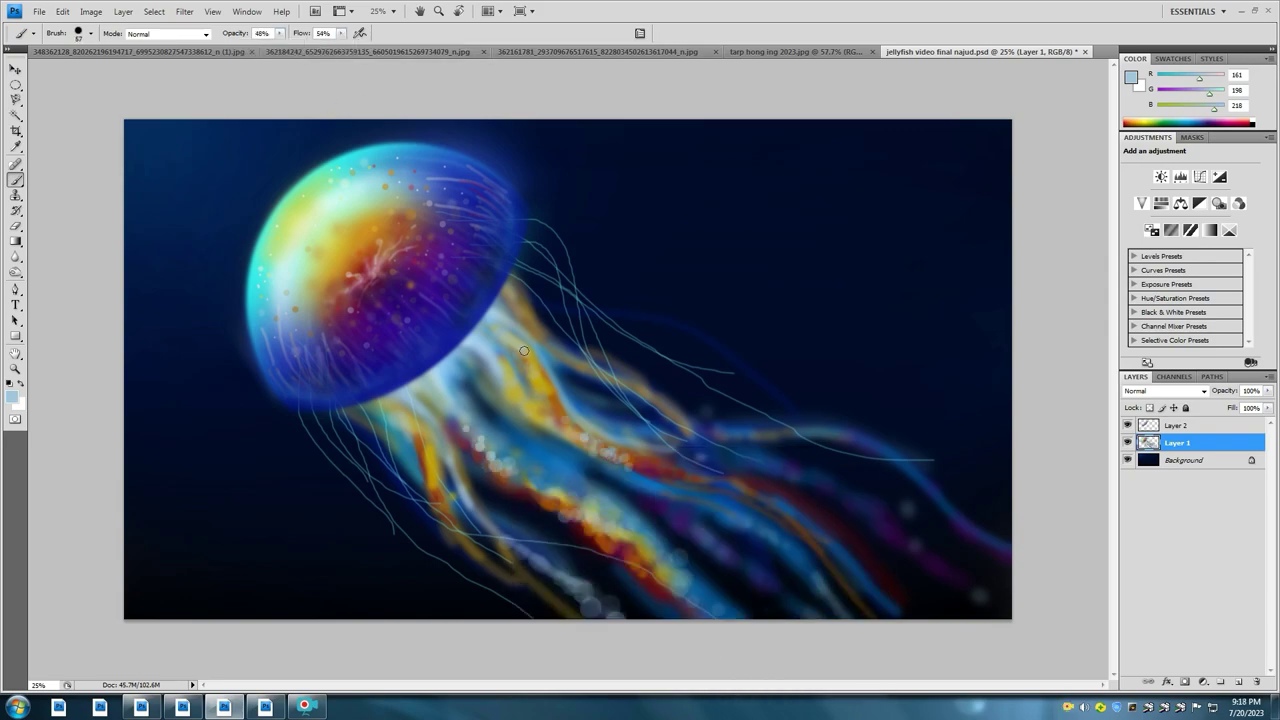
left_click_drag(535, 378, 578, 428)
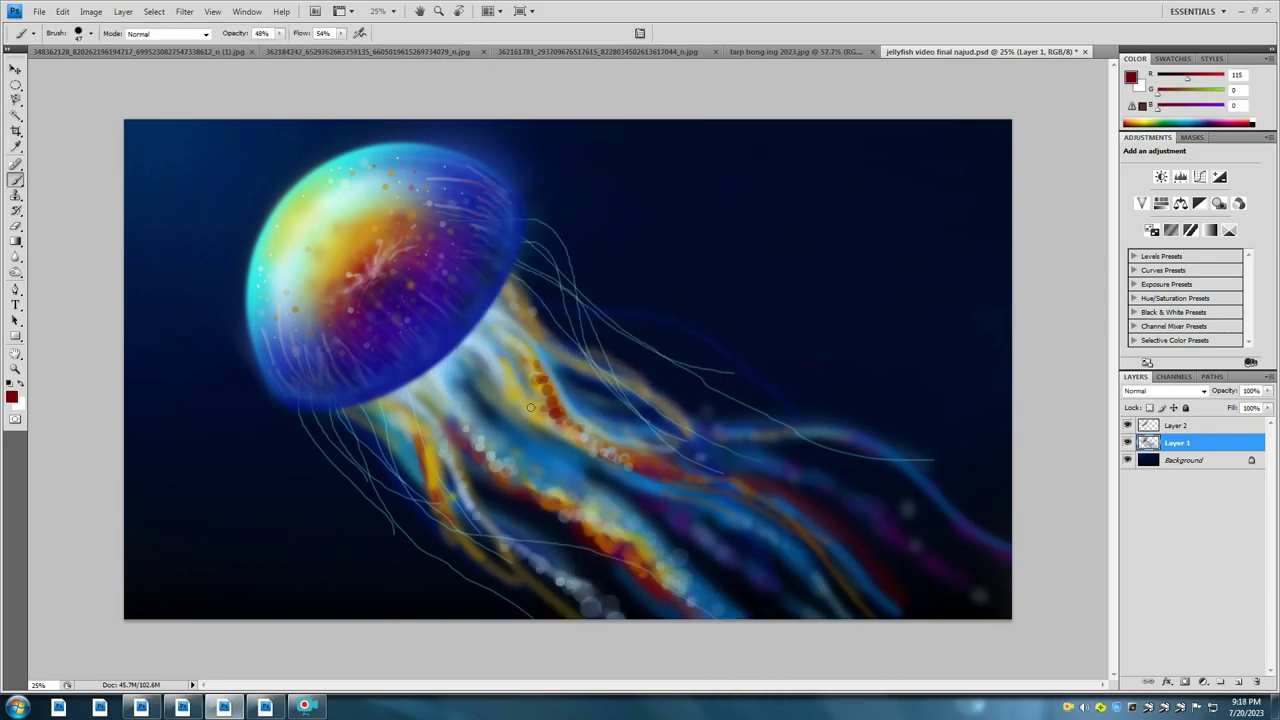
Step: Shrink the brush to 34 and paint pale cyan dots along the lower tentacle
key("bracketleft")
left_click(758, 437, "alt")
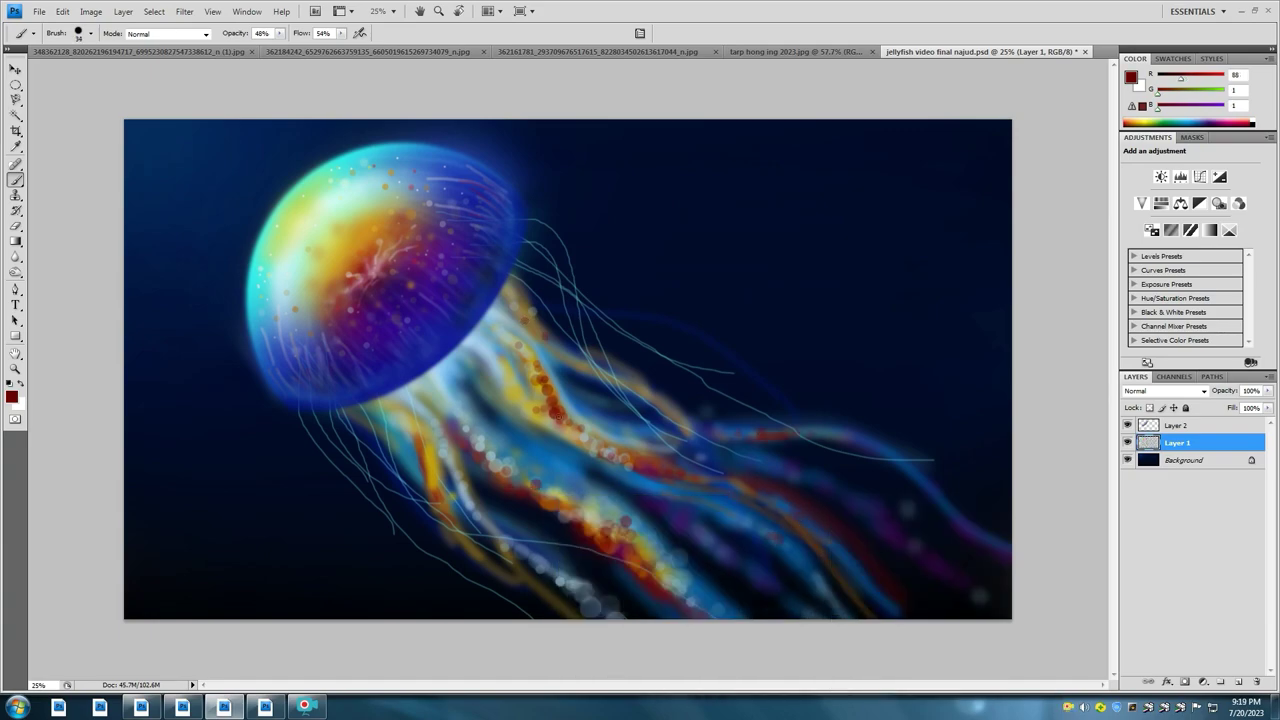
key("bracketright")
left_click(635, 458, "alt")
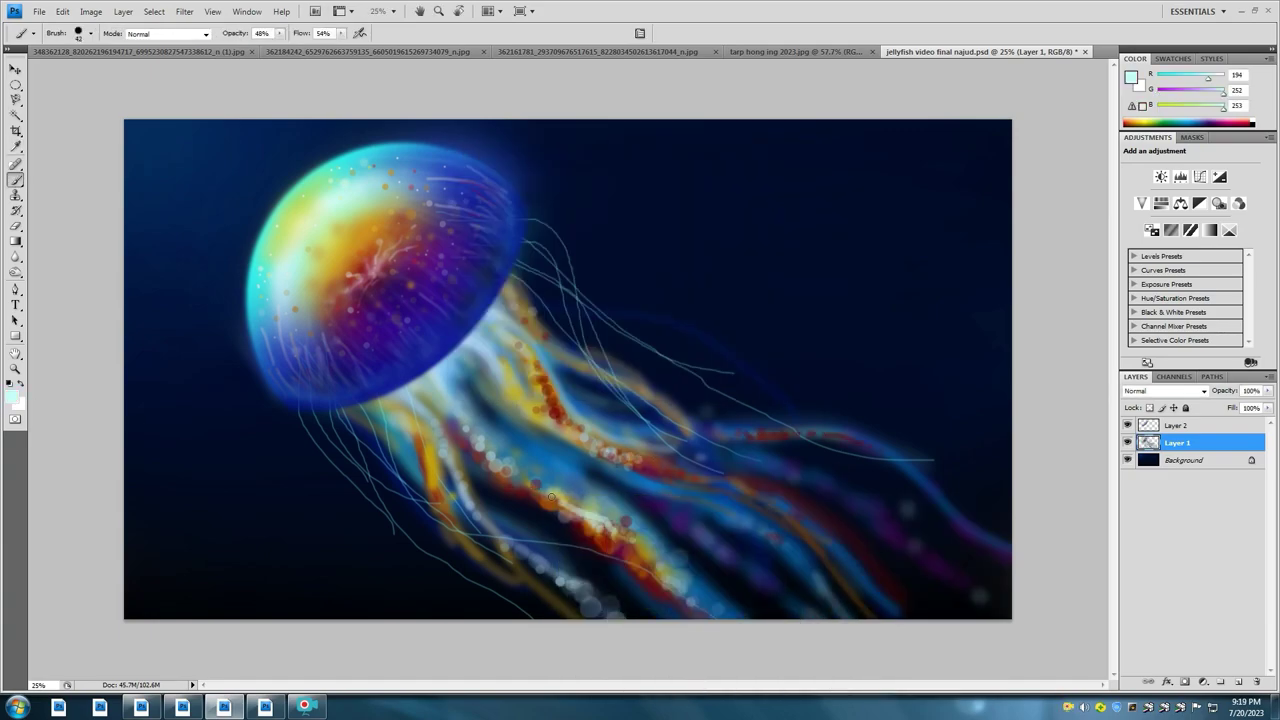
left_click_drag(540, 495, 591, 500)
Step: Choose dark red, then gold-brown paint colours, checking the brush size settings
left_click(595, 525, "alt")
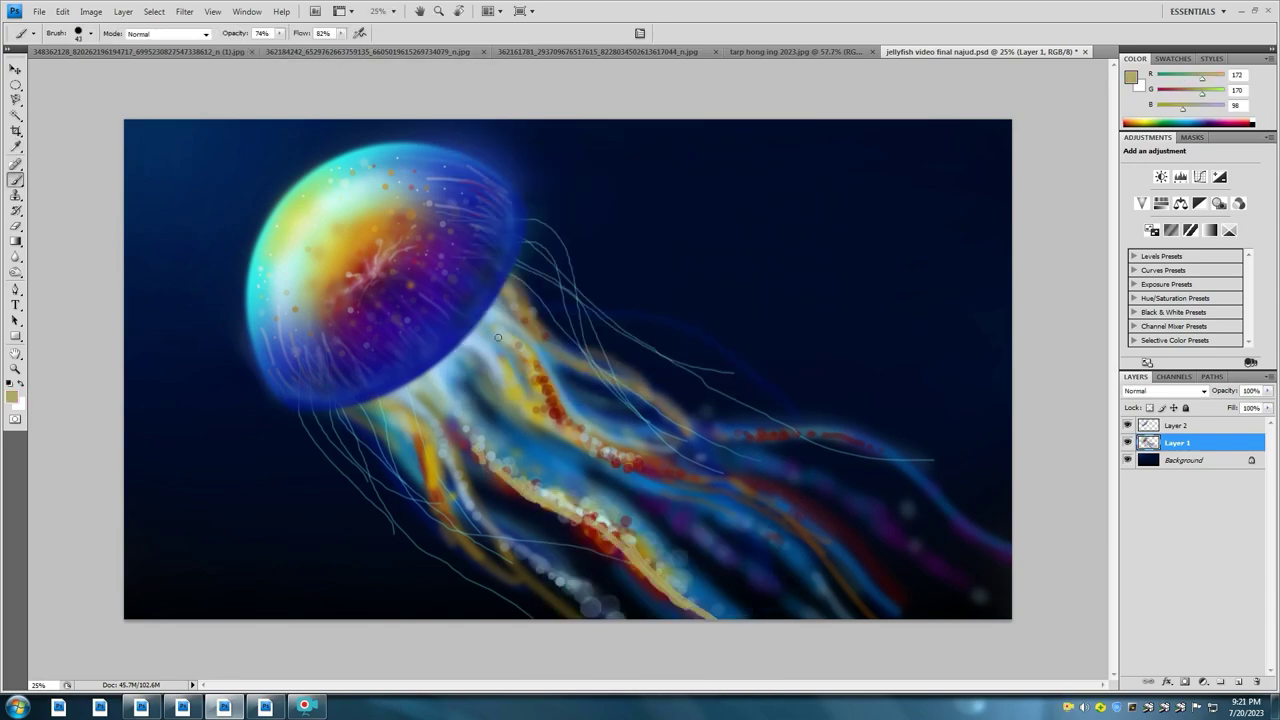
right_click(680, 508)
key("Escape")
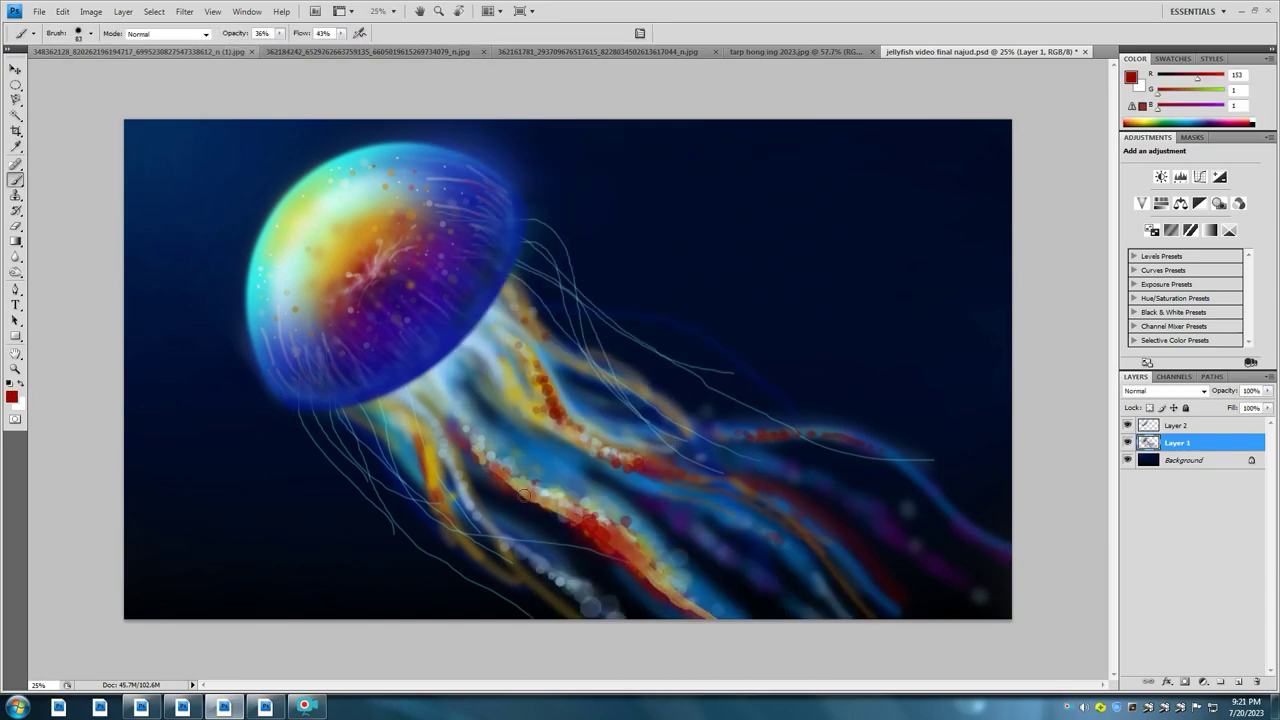
right_click(522, 495)
left_click(585, 535, "alt")
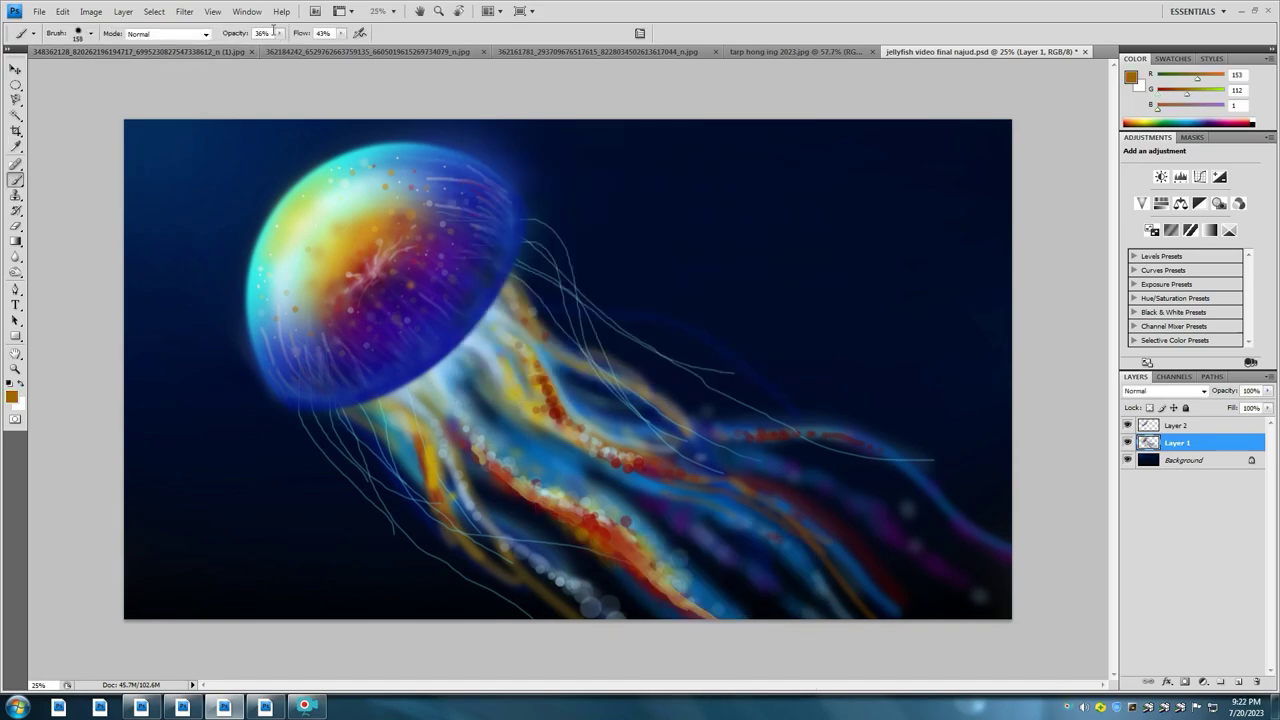
Step: Paint pale light-blue highlights and dots along the tentacles at 32% opacity and 44% flow
right_click(672, 458)
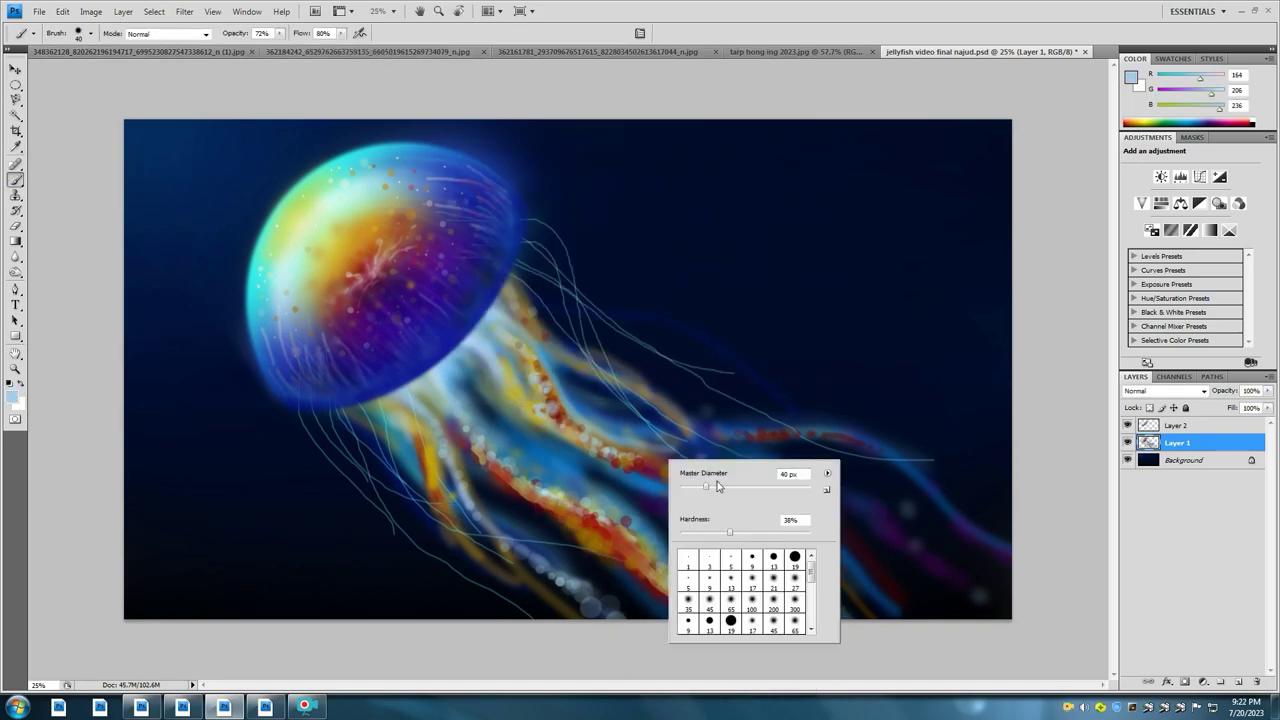
key("Return")
left_click(532, 358, "alt")
mouse_move(494, 318)
left_mouse_down()
mouse_move(614, 446)
mouse_move(604, 456)
mouse_move(700, 476)
left_mouse_up()
key("3")
key("2")
key("shift+4")
key("shift+4")
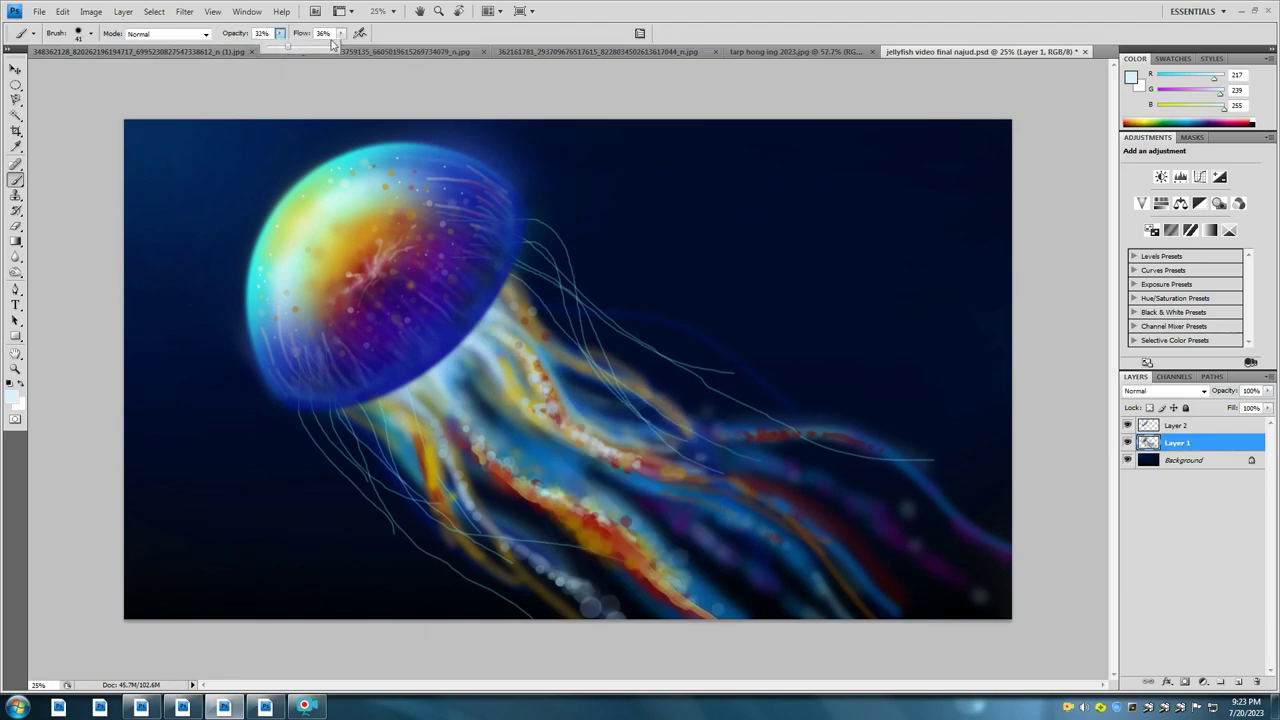
left_click_drag(520, 356, 596, 444)
left_click_drag(492, 340, 547, 381)
mouse_move(516, 478)
left_mouse_down()
mouse_move(596, 522)
mouse_move(716, 620)
left_mouse_up()
mouse_move(696, 468)
left_mouse_down()
mouse_move(852, 566)
mouse_move(894, 620)
left_mouse_up()
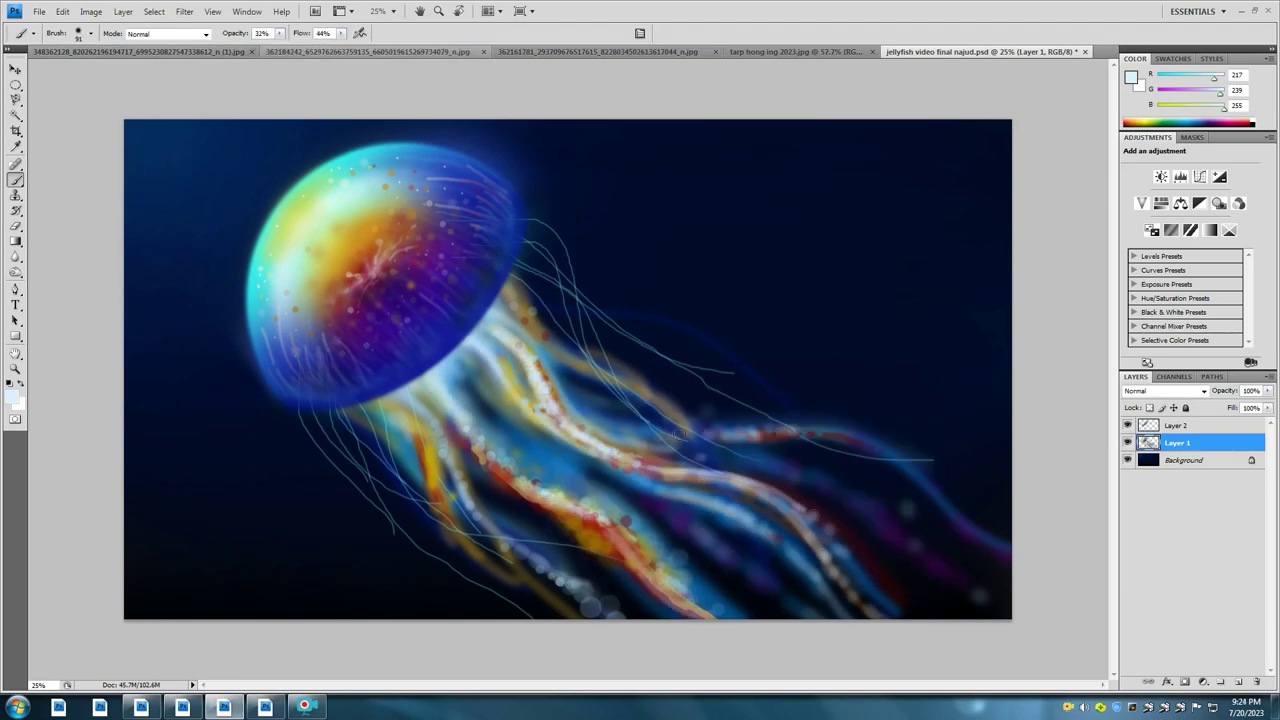
Step: Resize the brush to 104 and sample gold and dark red from the tentacles
key("bracketright")
key("bracketright")
key("bracketright")
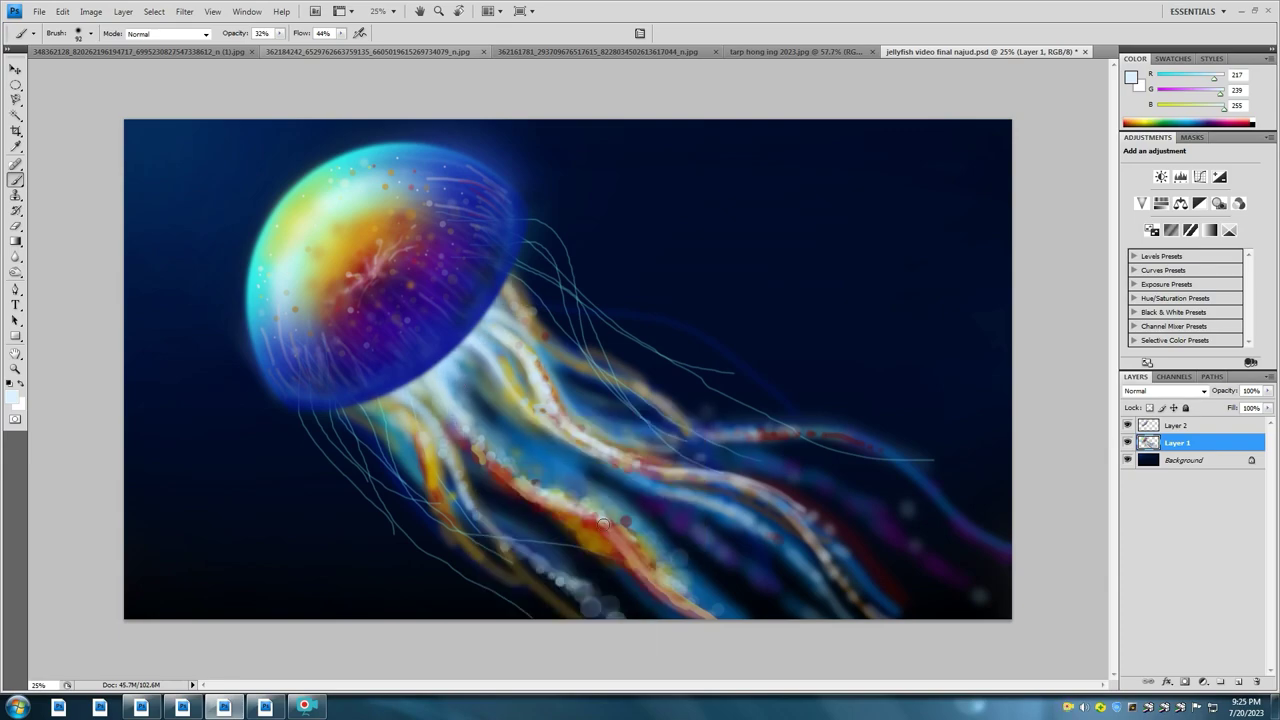
key("bracketright")
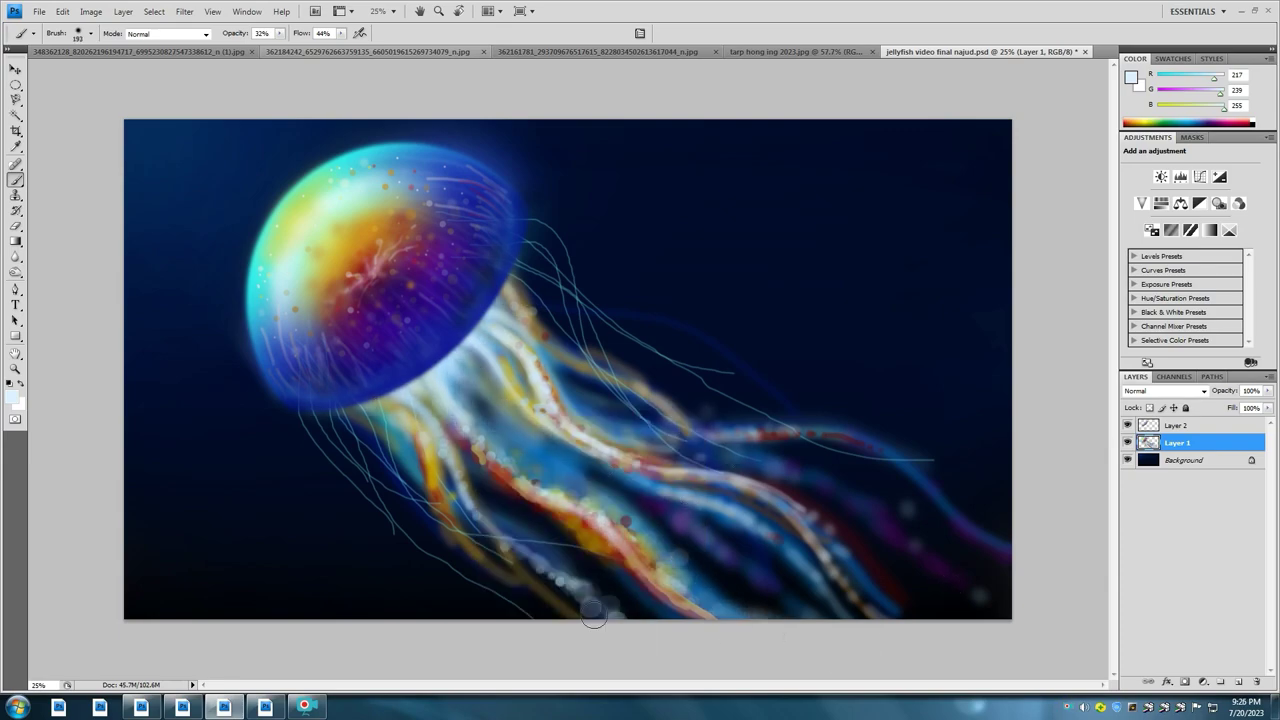
key("bracketleft")
key("bracketleft")
key("bracketleft")
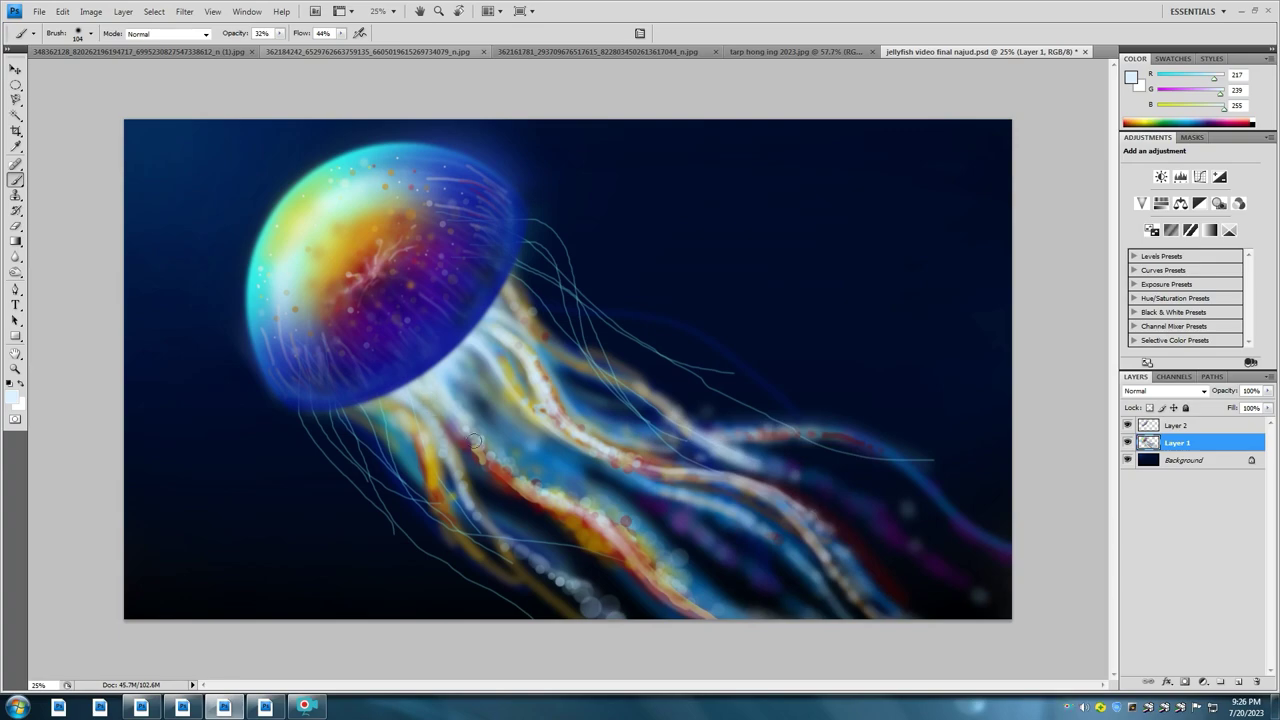
left_click(476, 441, "alt")
left_click(621, 449, "alt")
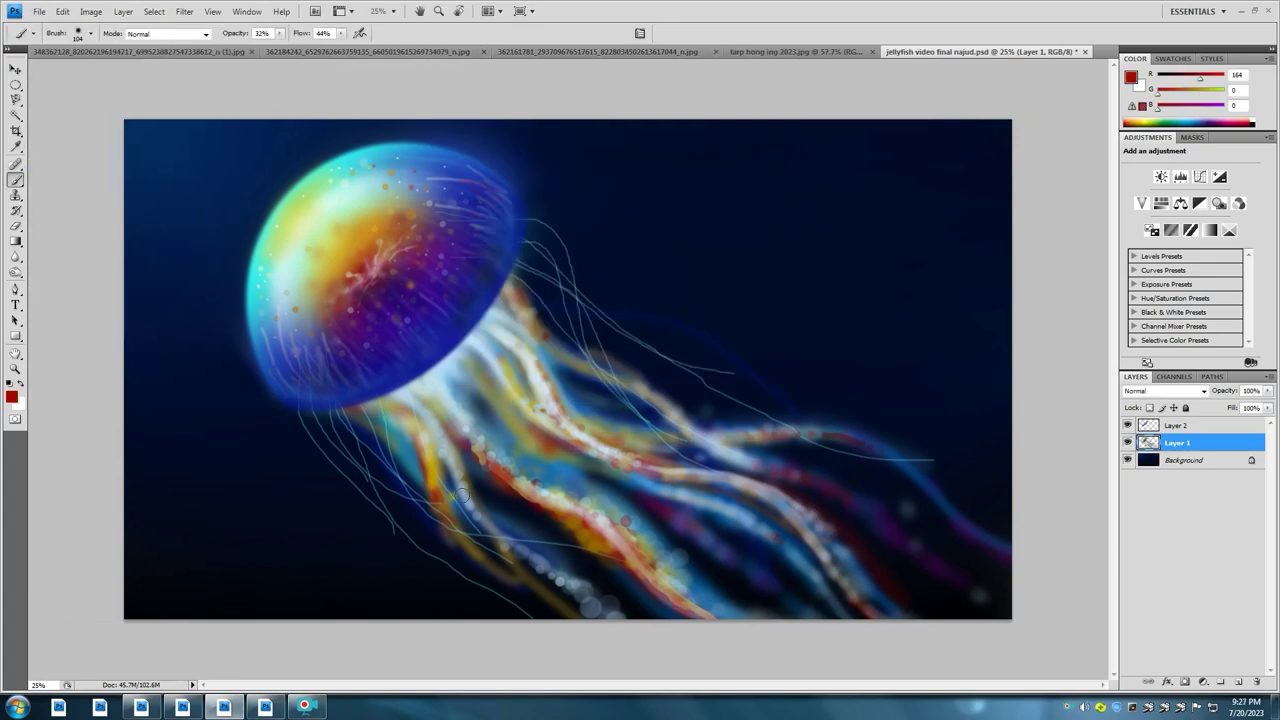
Step: Set a 10 px brush and draw thin gold strands near the bell
left_click(11, 397)
left_click(766, 177)
right_click(594, 336)
double_click(617, 428)
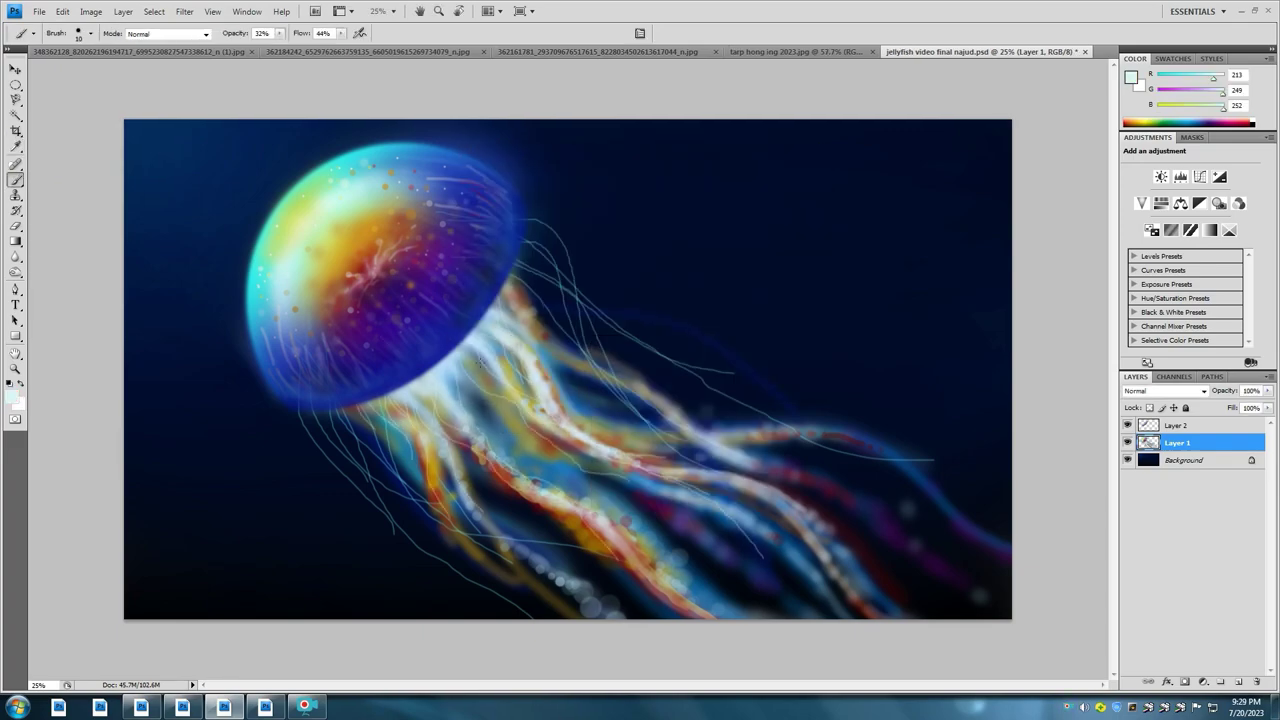
left_click(488, 476, "alt")
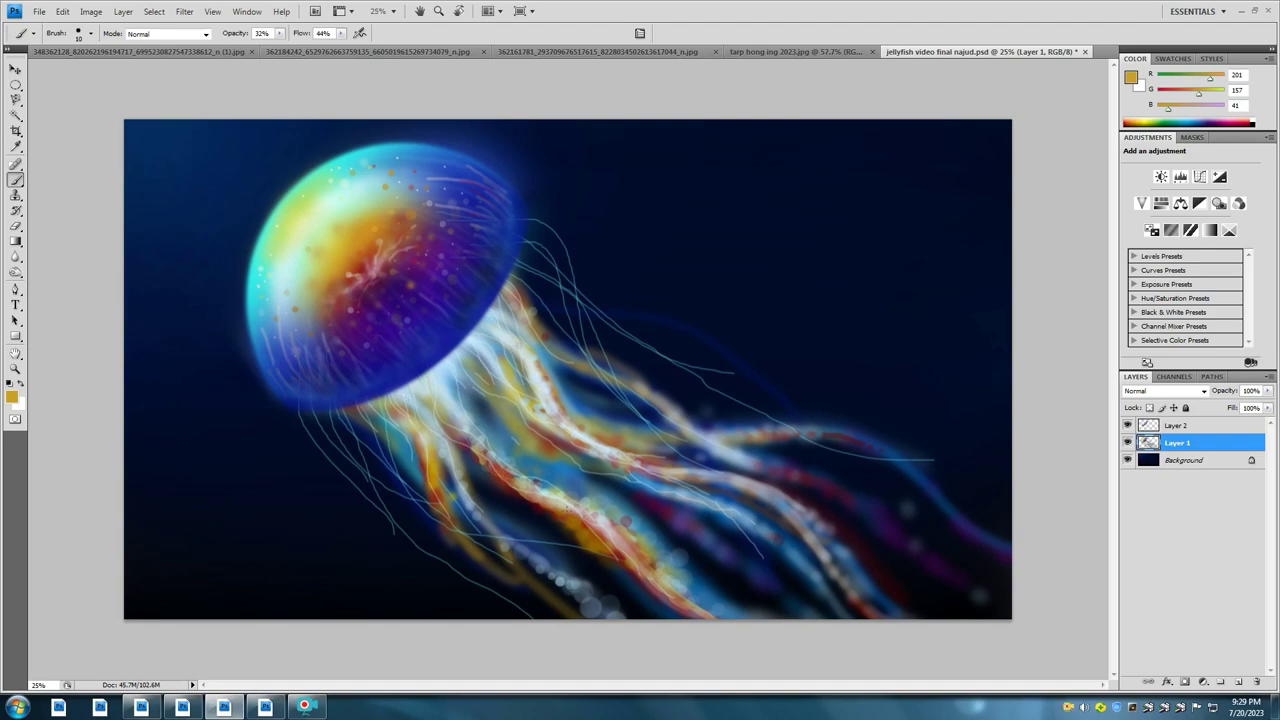
left_click_drag(530, 220, 655, 345)
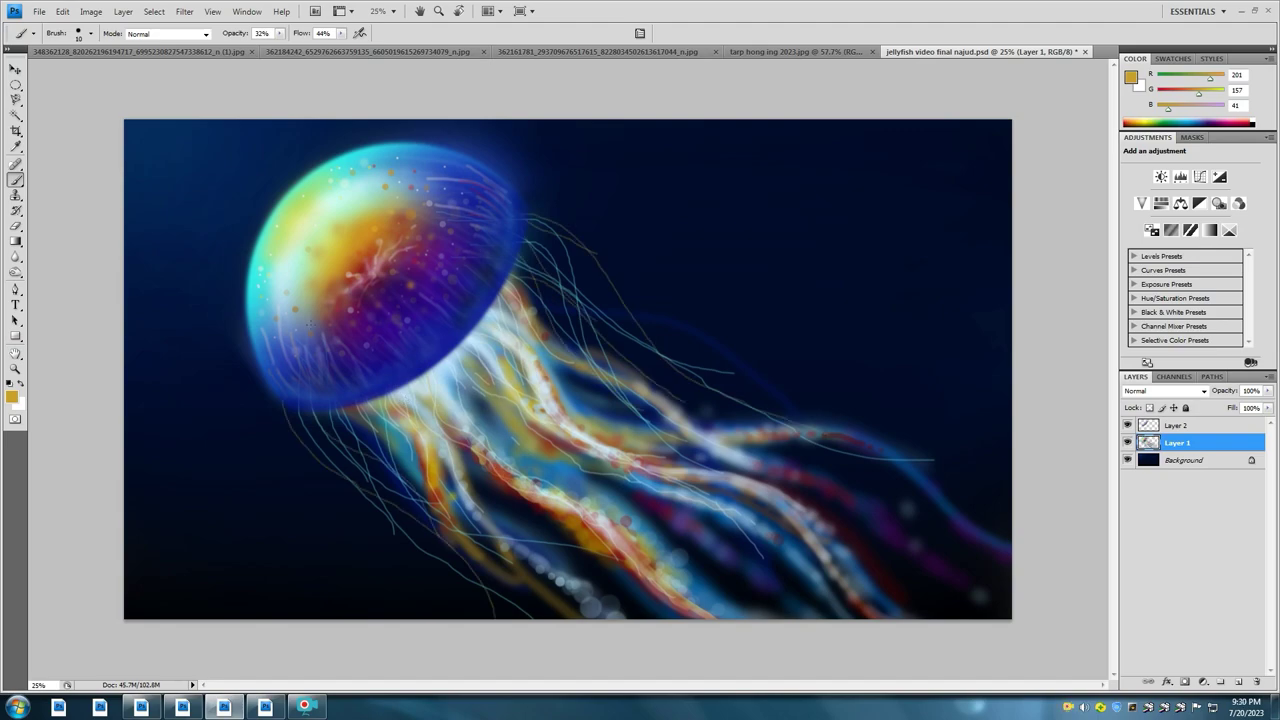
left_click(845, 470, "alt")
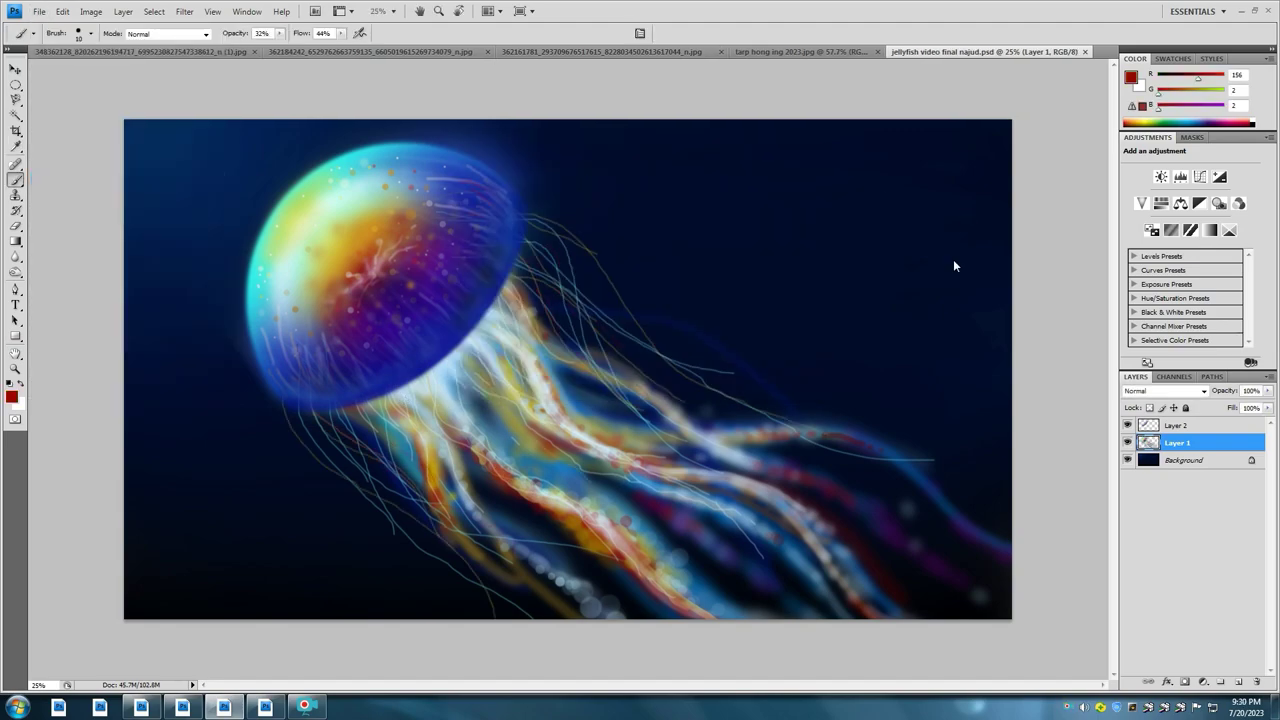
Step: Paint thin pink strands along the tentacles
right_click(640, 274)
left_click_drag(512, 266, 592, 368)
left_click_drag(376, 408, 310, 454)
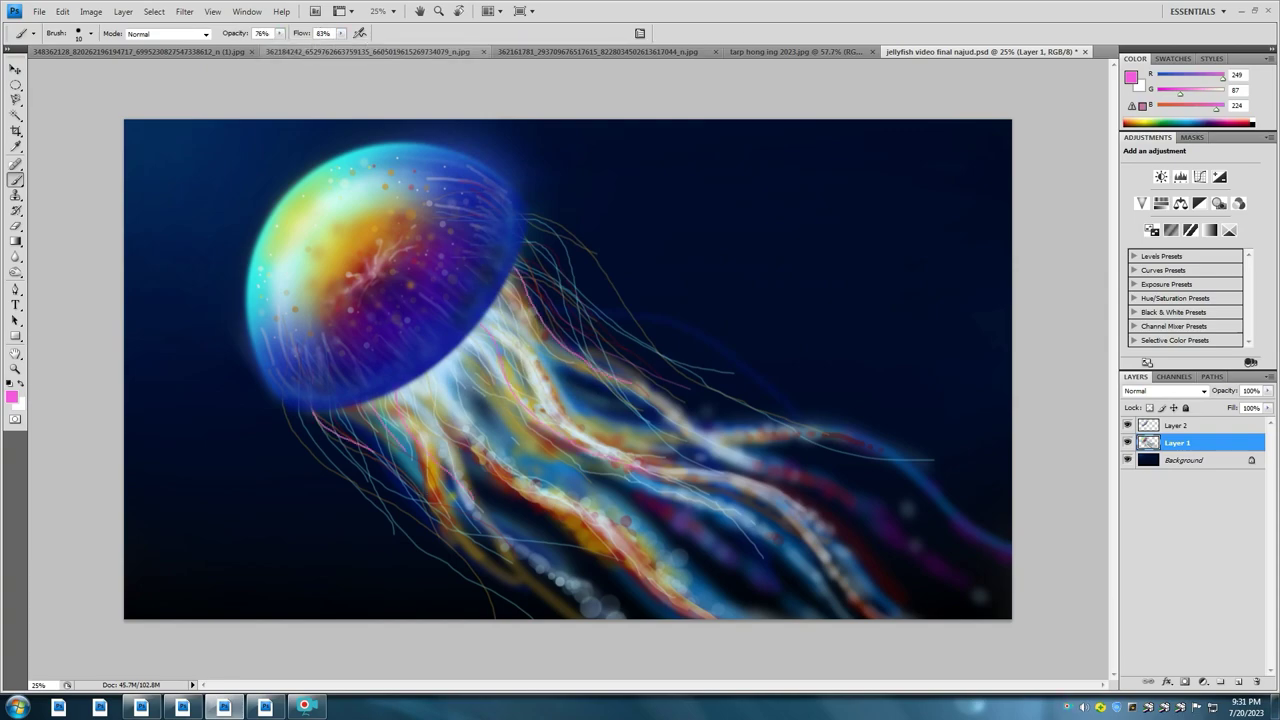
Step: Switch to green and enlarge the brush slightly
left_click(437, 384, "alt")
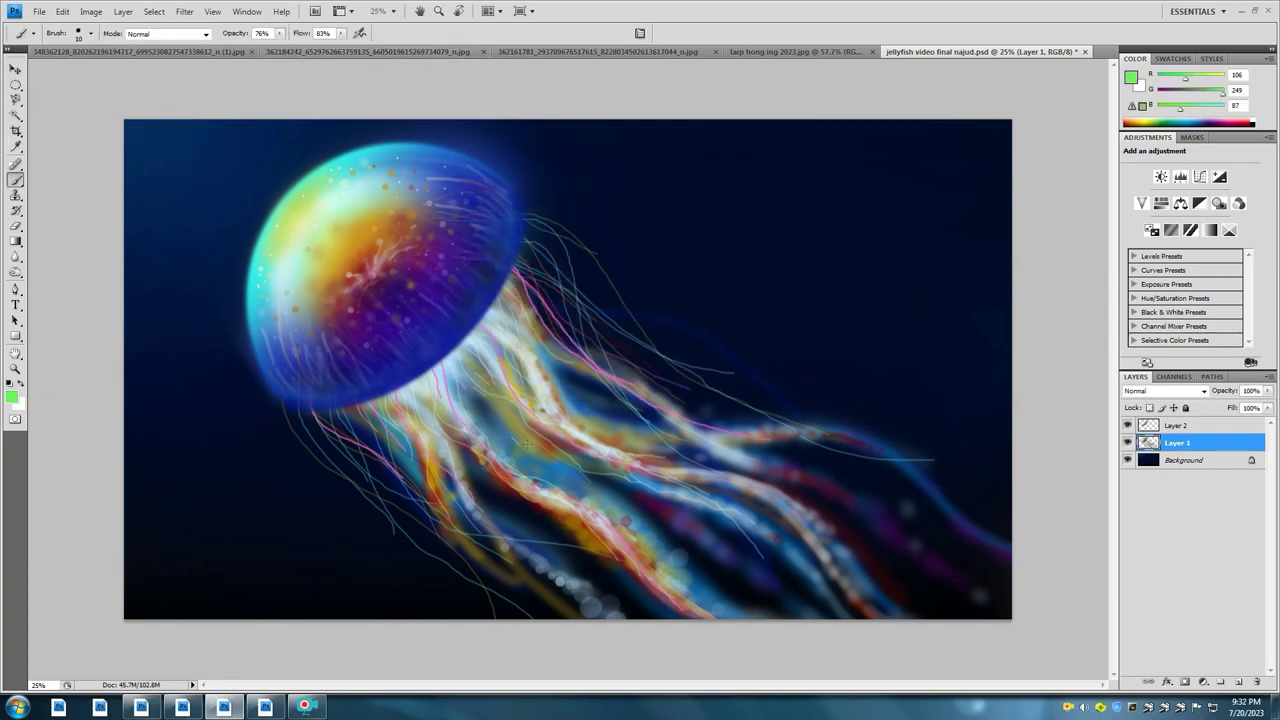
right_click(588, 373)
double_click(609, 466)
key("bracketright")
key("bracketright")
right_click(550, 358)
double_click(600, 470)
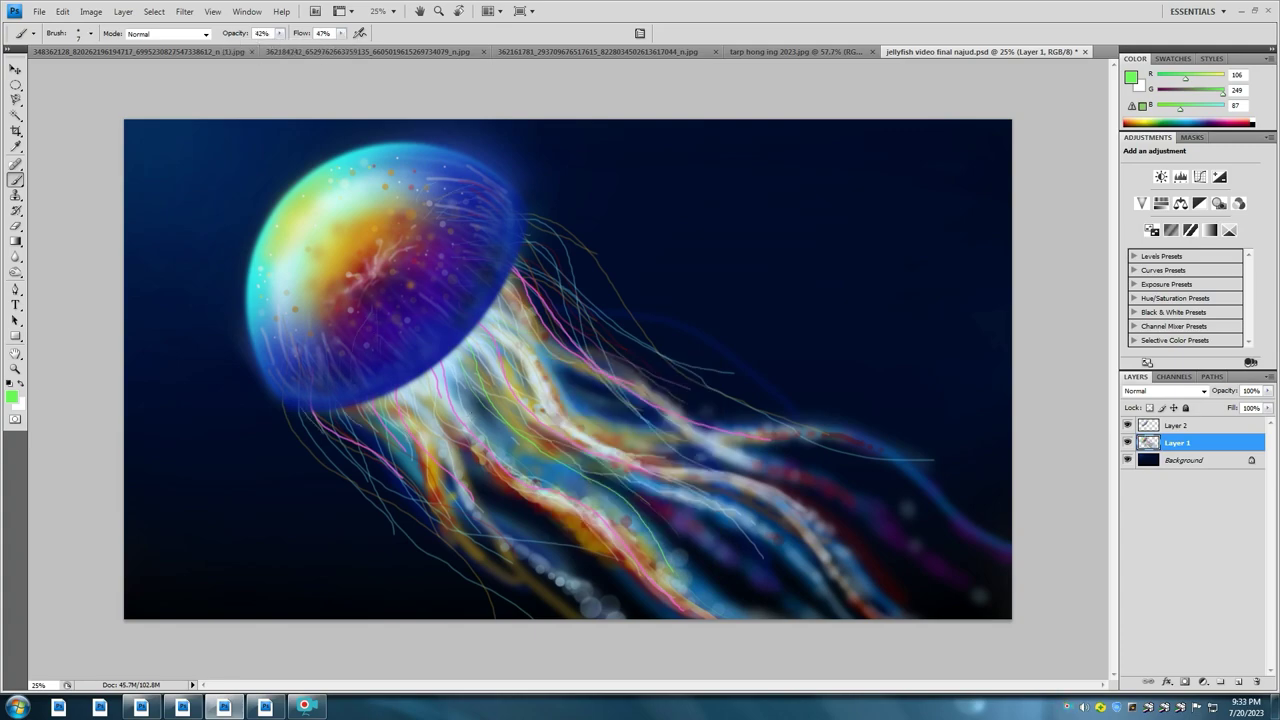
Step: Apply a larger brush size and adjust its opacity down and back up
right_click(478, 197)
key("Return")
right_click(514, 277)
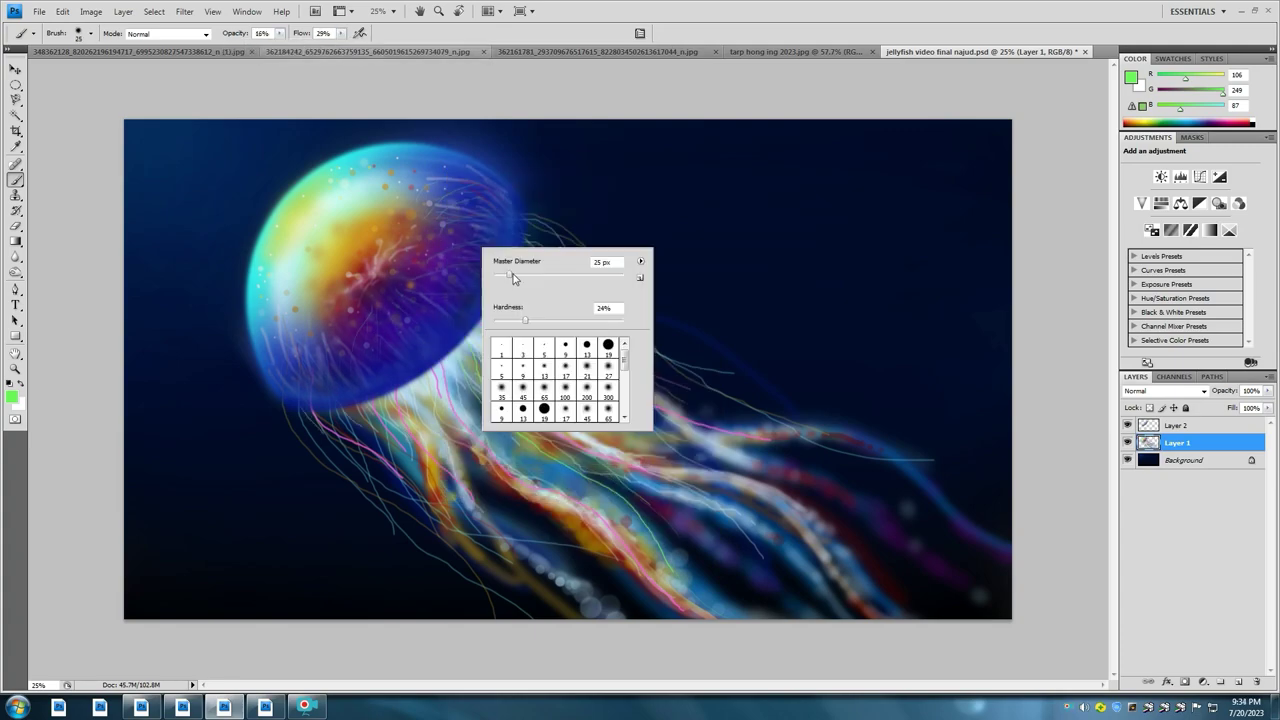
key("Return")
right_click(464, 208)
key("Return")
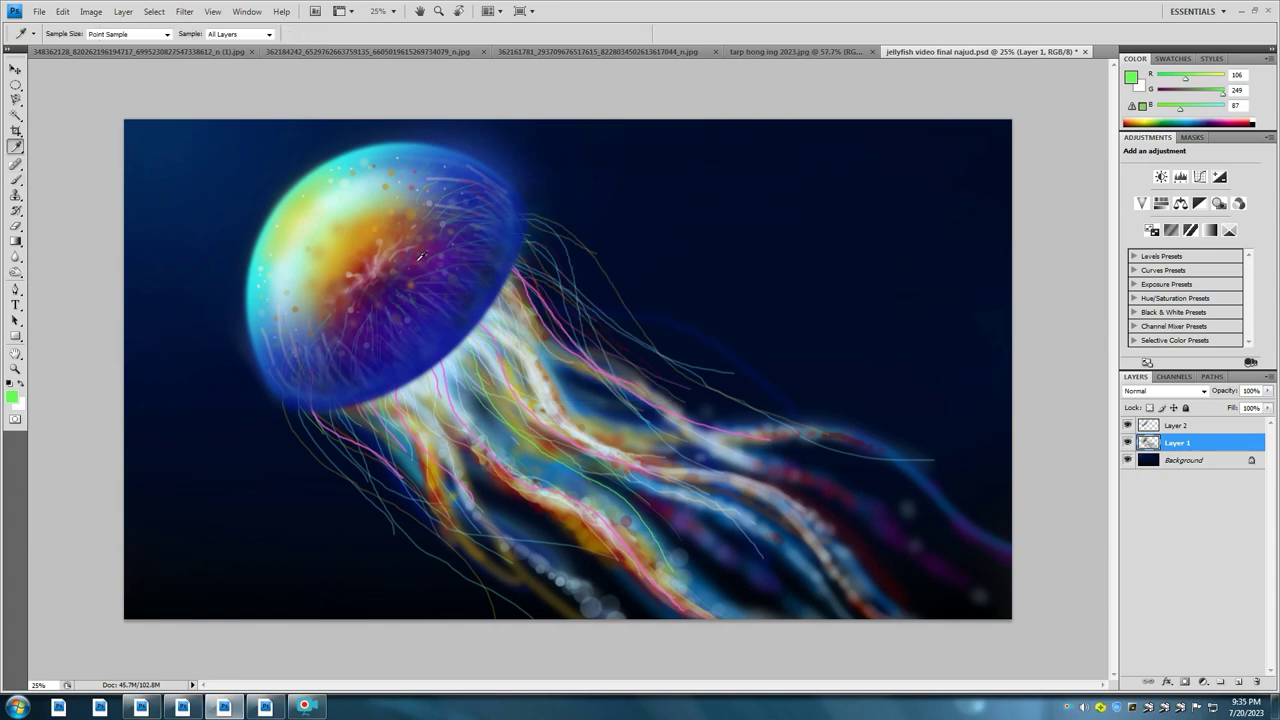
Step: Sample a dark maroon/near-black foreground colour and size the soft brush for shading the bell
left_click(360, 315, "alt")
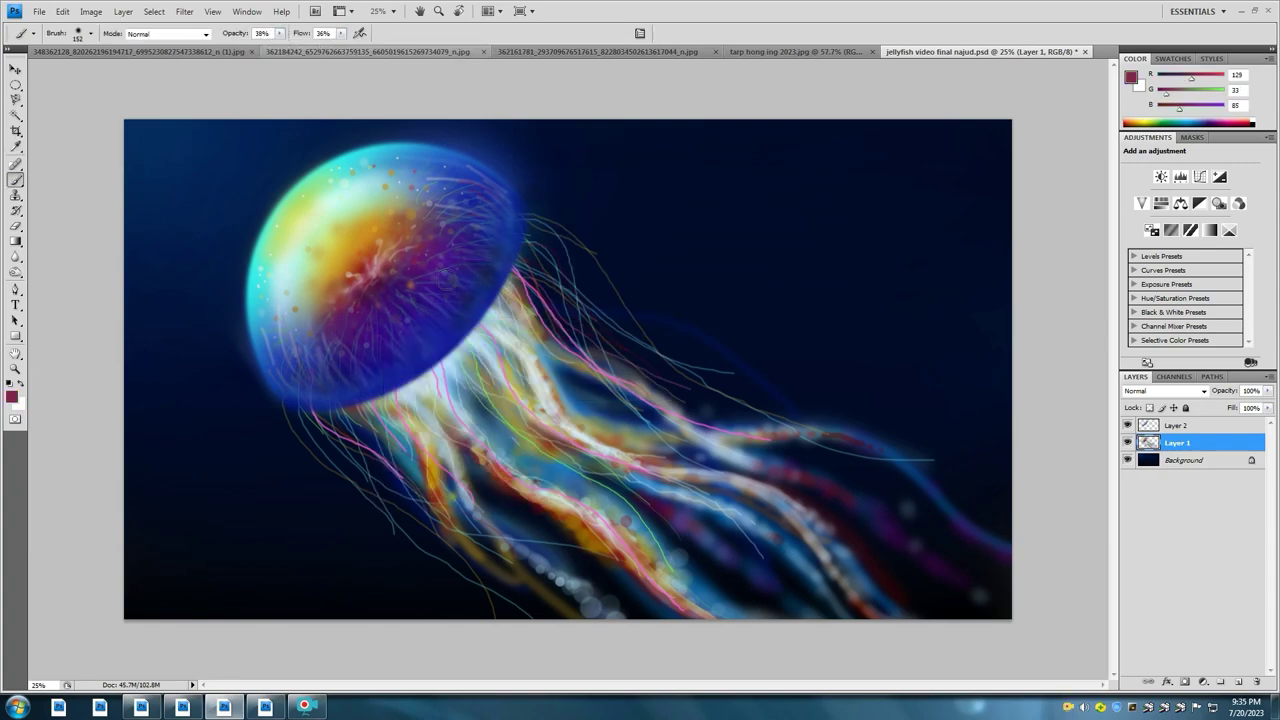
key("Return")
key("Return")
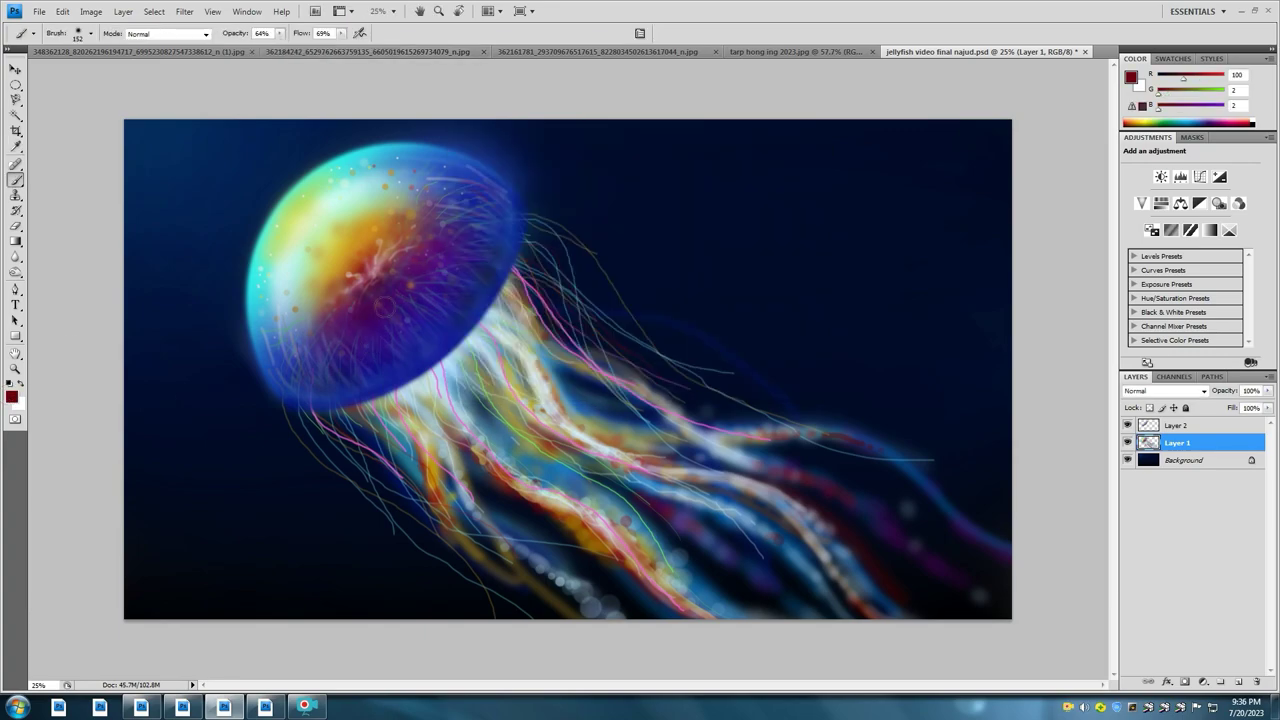
key("i")
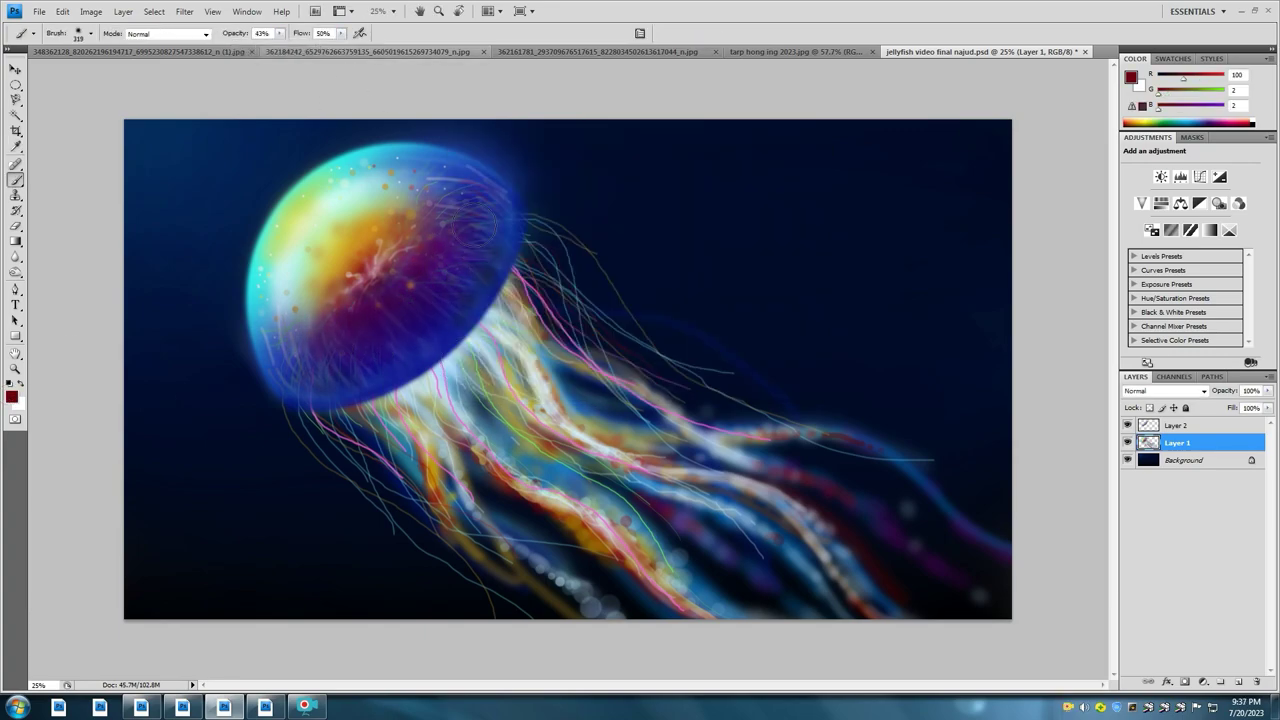
left_click(12, 397)
key("b")
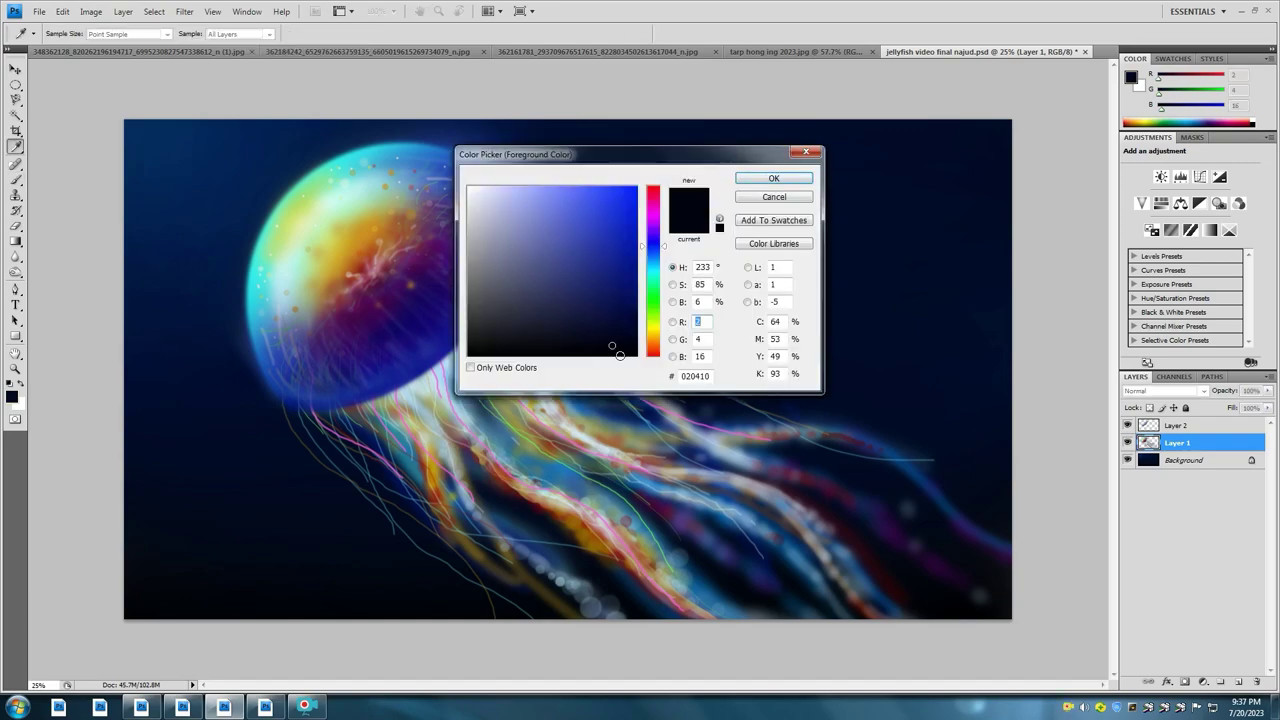
key("Return")
right_click(412, 320)
key("Return")
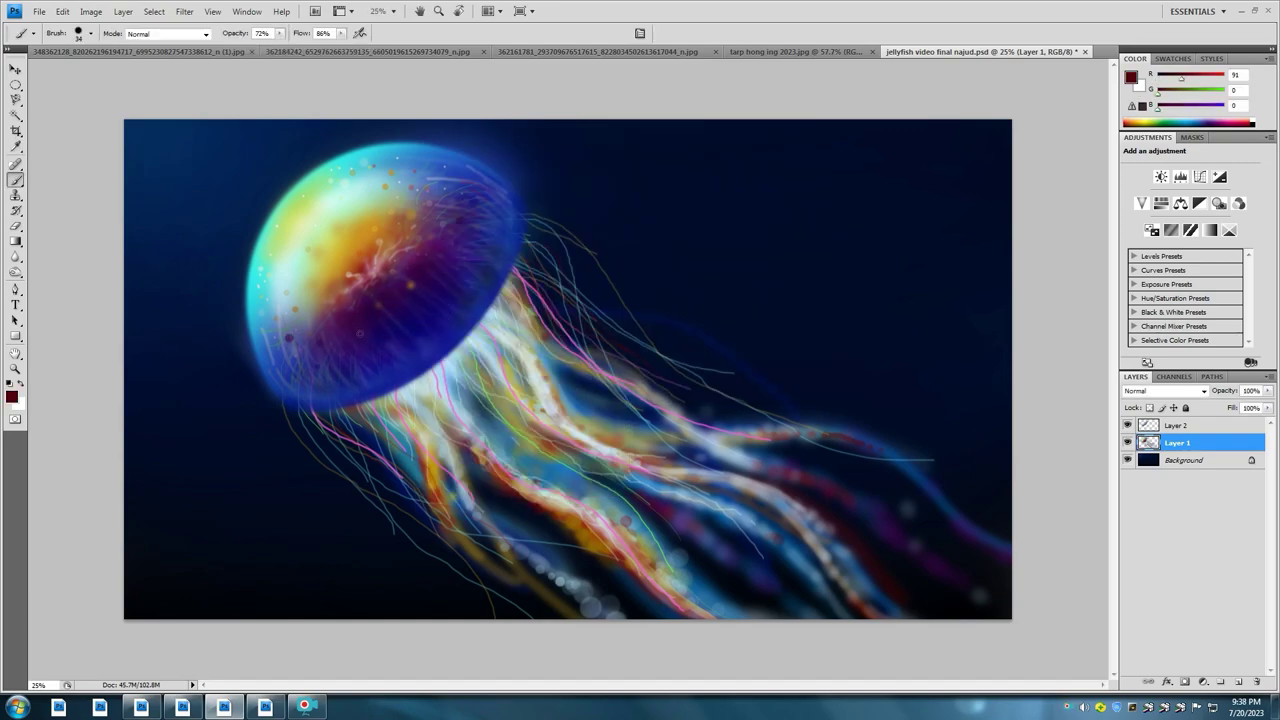
left_click(380, 299, "alt")
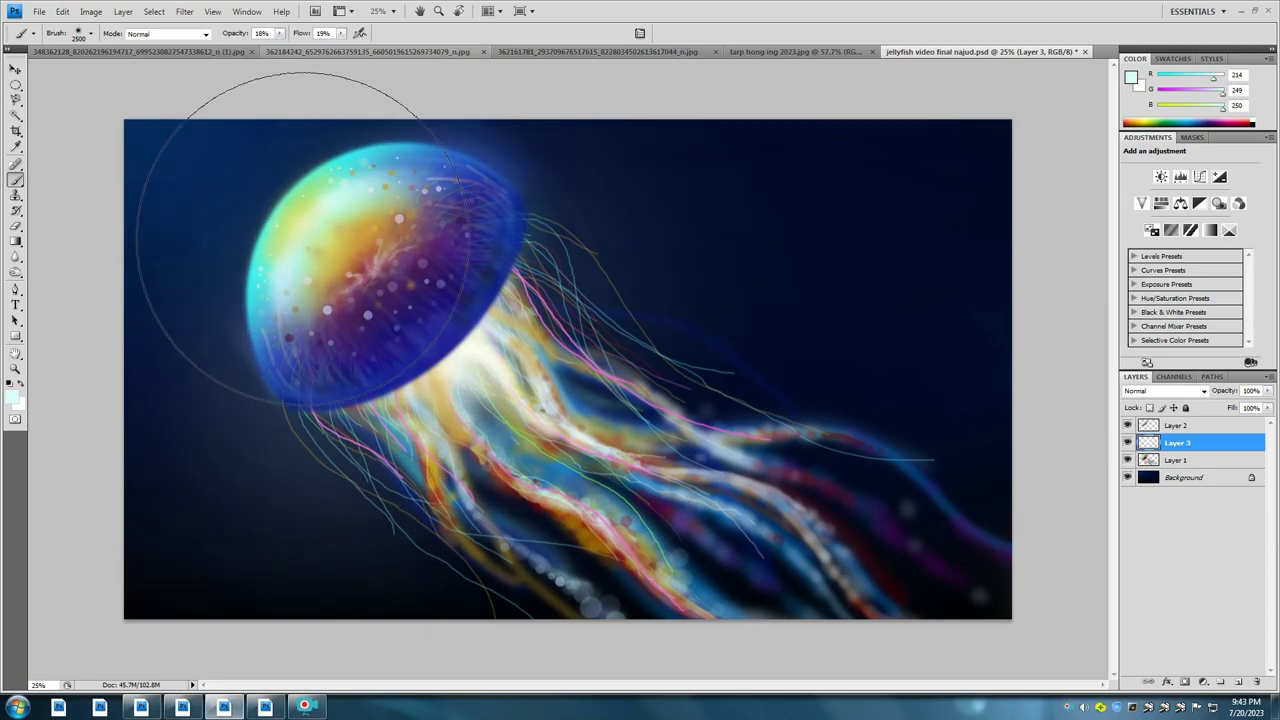
Step: Paint a broad soft glow over the bell's lower edge at 28% opacity, then erase part of it
left_click_drag(364, 186, 485, 354)
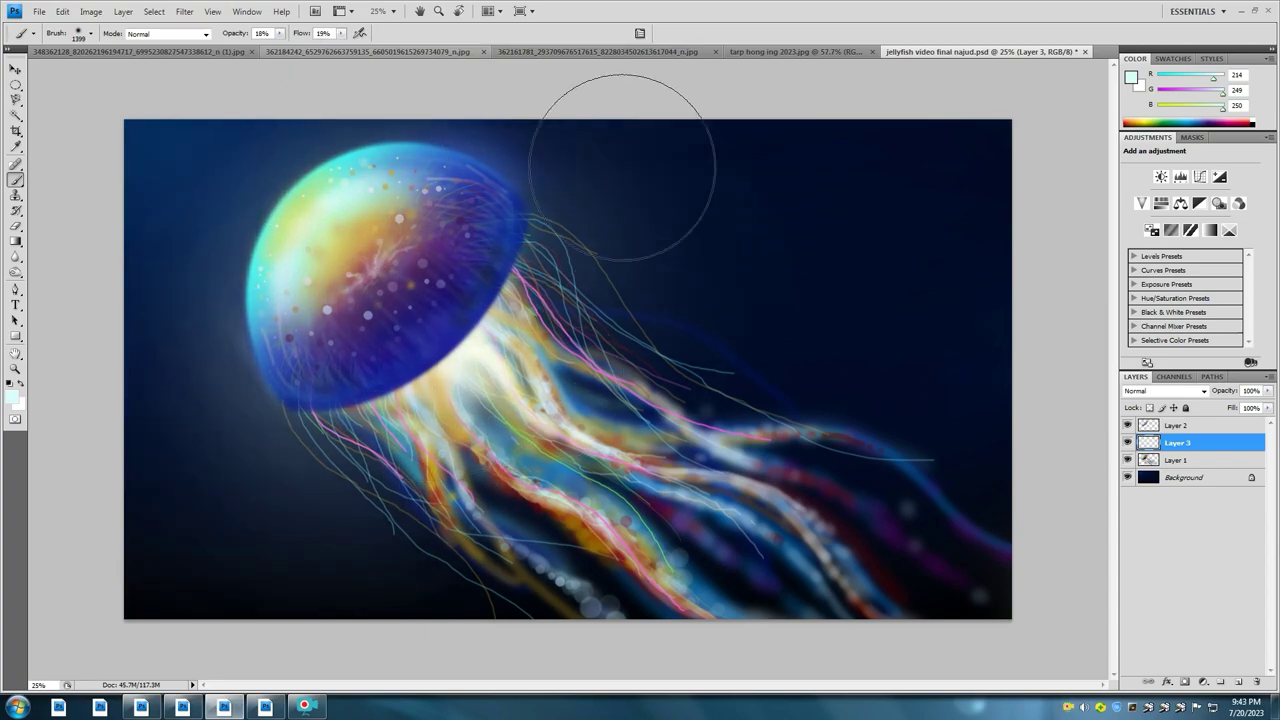
right_click(472, 256)
key("Escape")
key("2")
key("8")
key("e")
left_click_drag(404, 300, 460, 290)
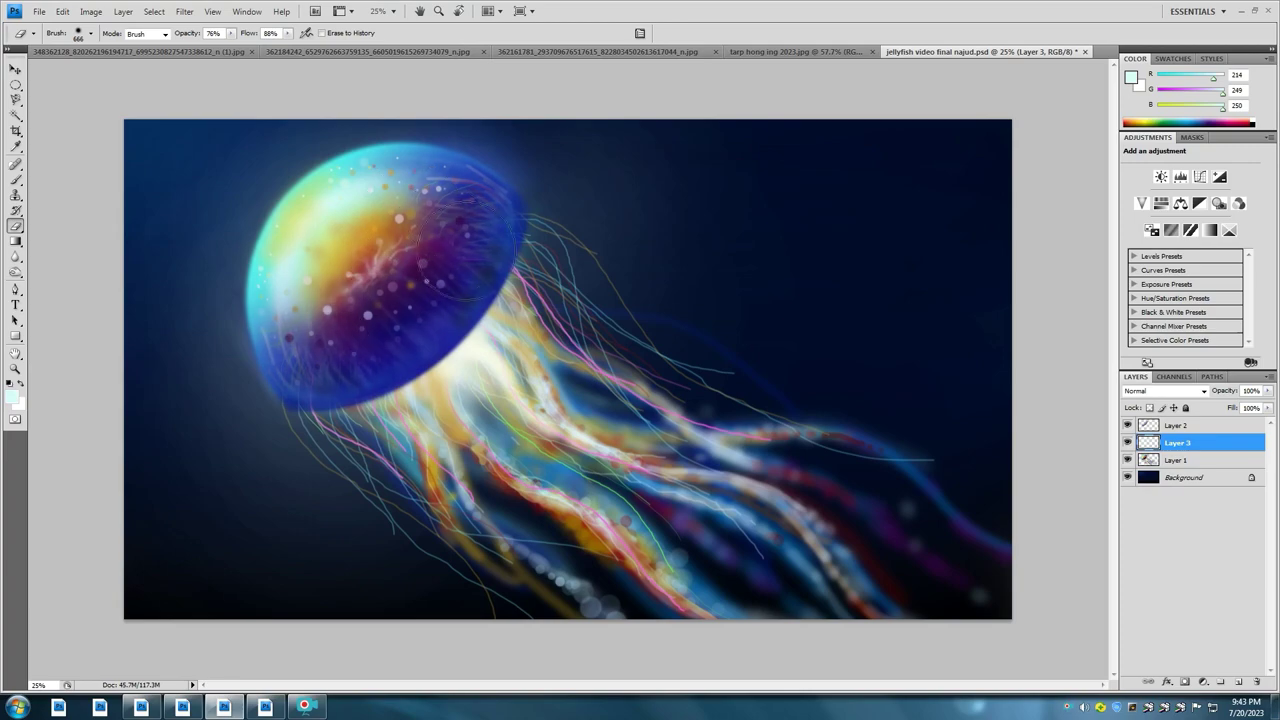
key("bracketright")
key("bracketright")
key("bracketright")
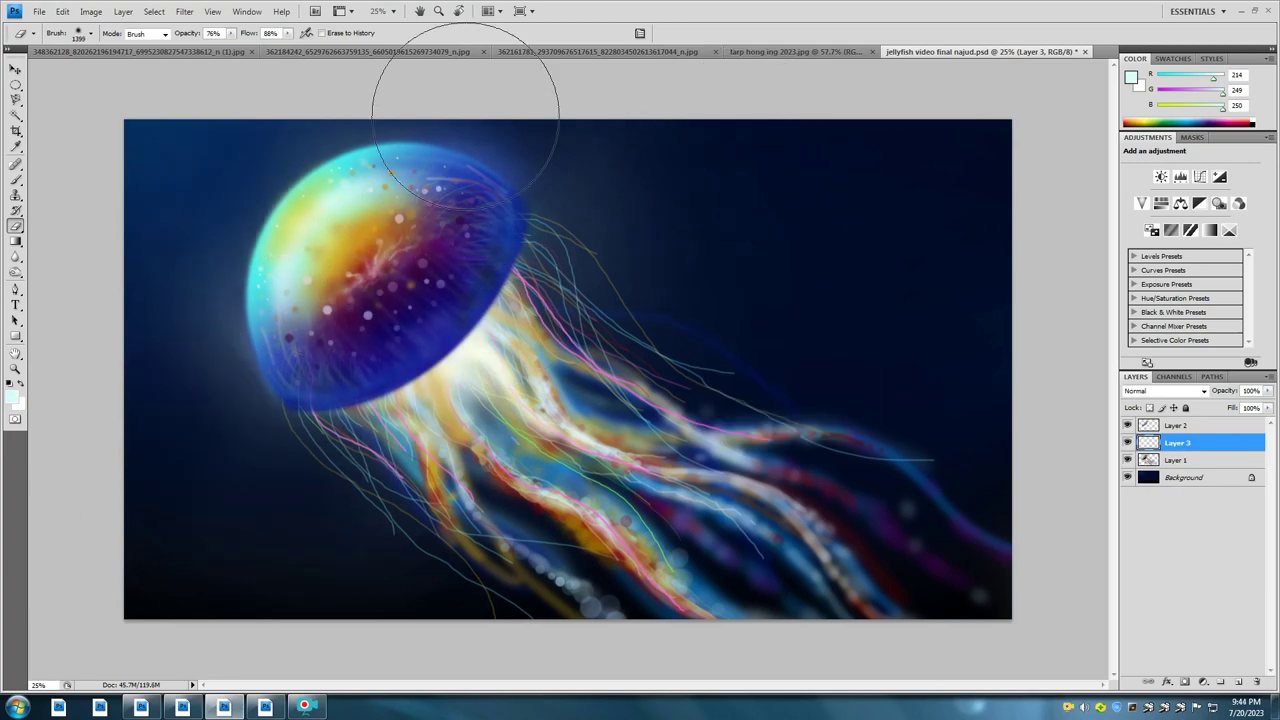
Step: Add Layer 4 just above the Background with pale cyan as the brush colour
left_click(1238, 681, "ctrl")
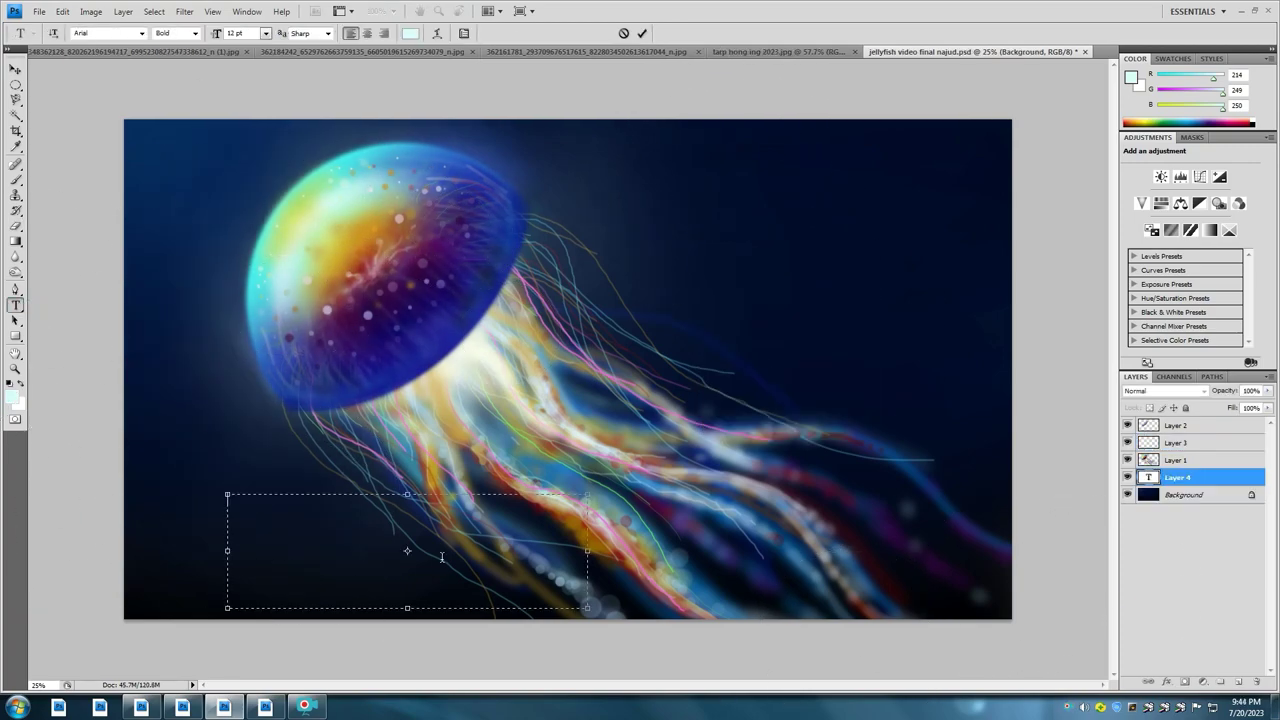
key("i")
left_click(12, 398)
key("Return")
key("b")
right_click(312, 503)
key("Escape")
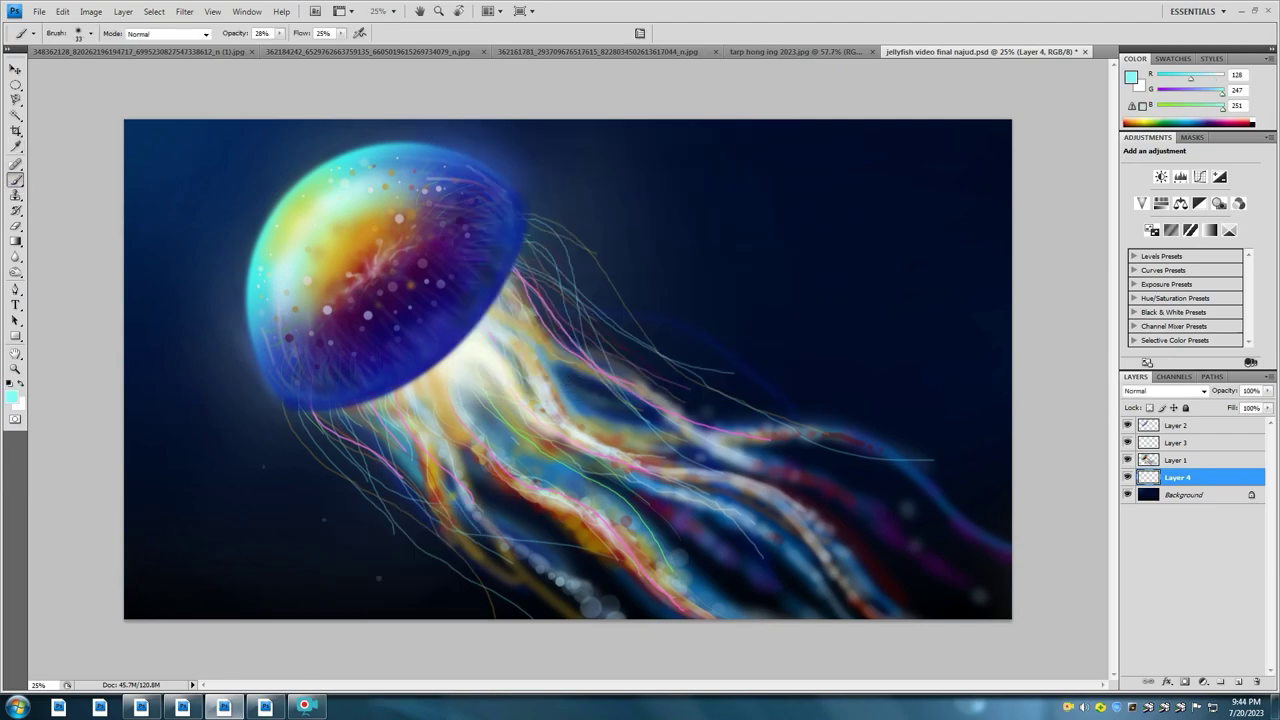
Step: Dab soft pale cyan particles across the dark water at shrinking brush sizes
left_click(751, 338)
right_click(320, 467)
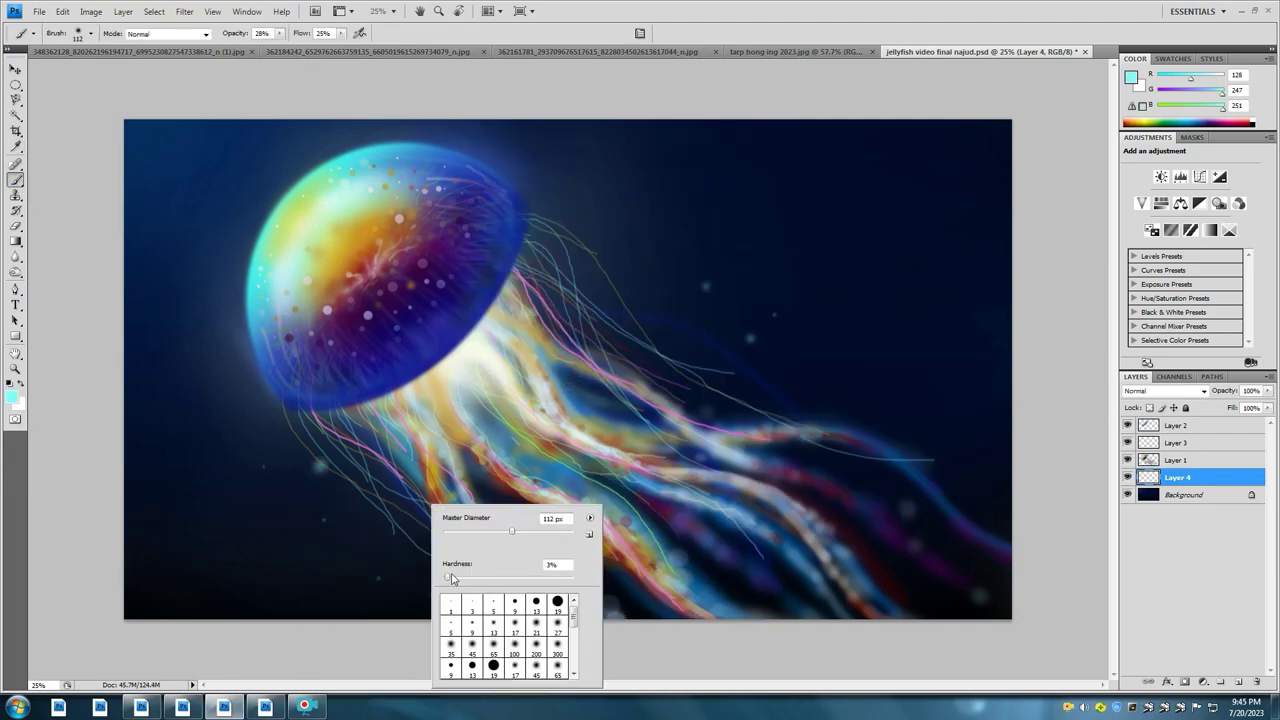
left_click(328, 574)
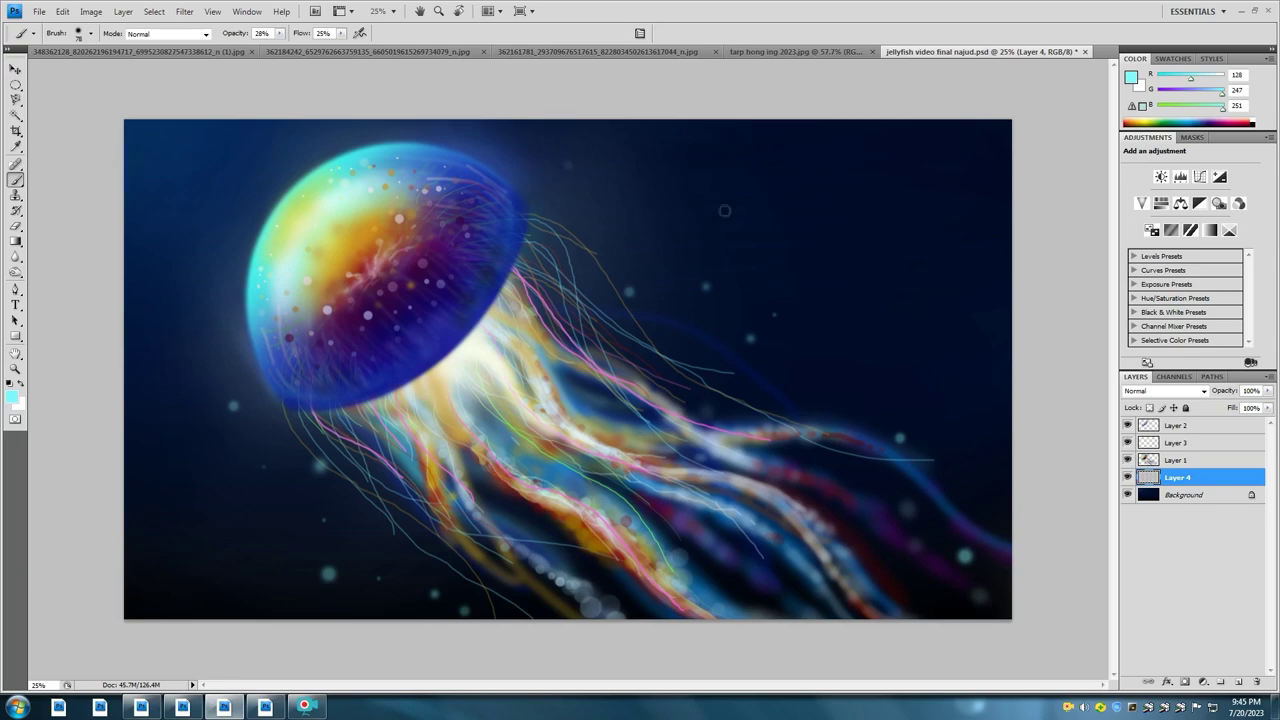
right_click(894, 276)
key("Escape")
left_click(638, 236)
left_click(384, 534)
Step: Adjust brush opacity and shrink the brush to tiny particle size
right_click(464, 458)
key("Escape")
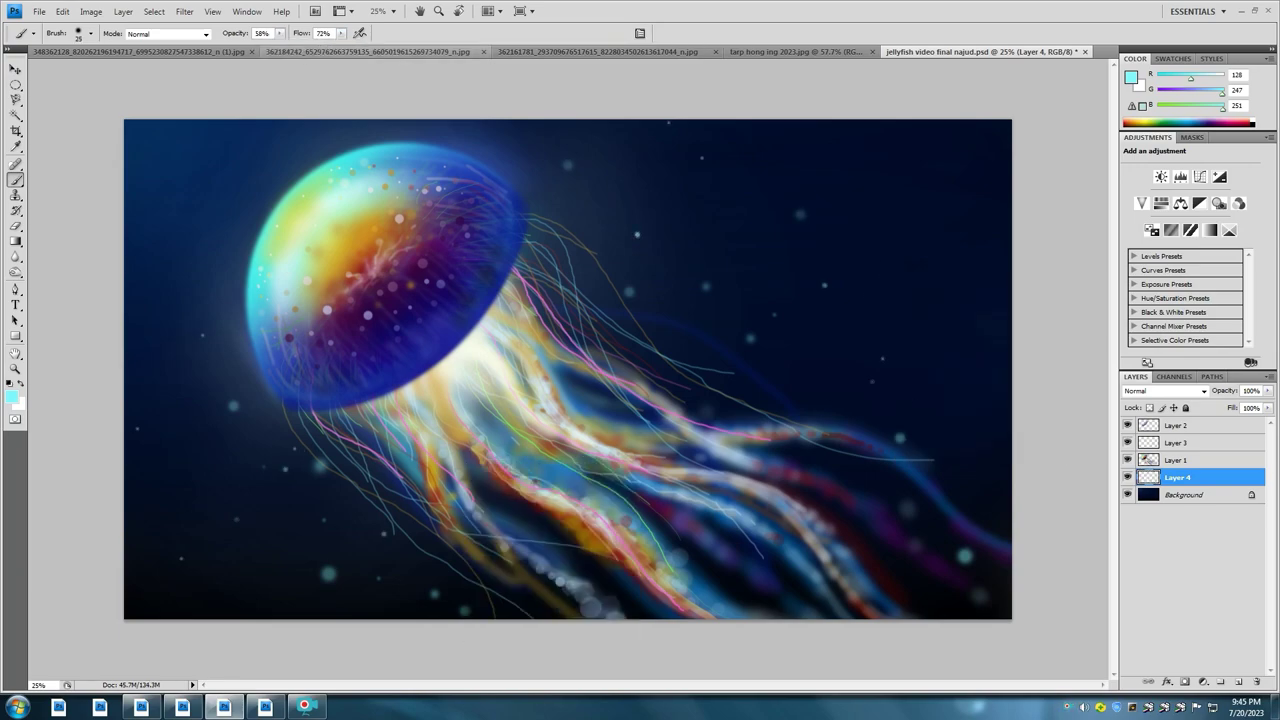
right_click(770, 502)
right_click(448, 424)
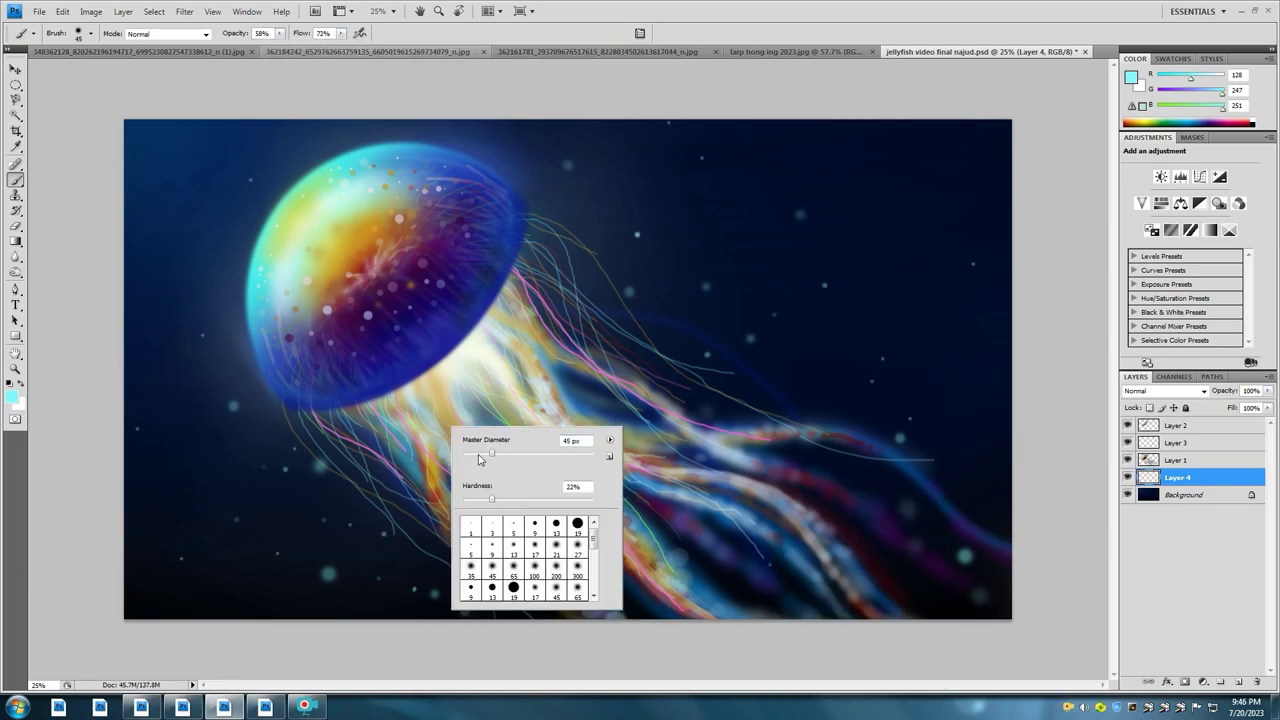
key("3")
key("3")
right_click(790, 418)
key("Escape")
key("bracketleft")
key("bracketleft")
key("bracketleft")
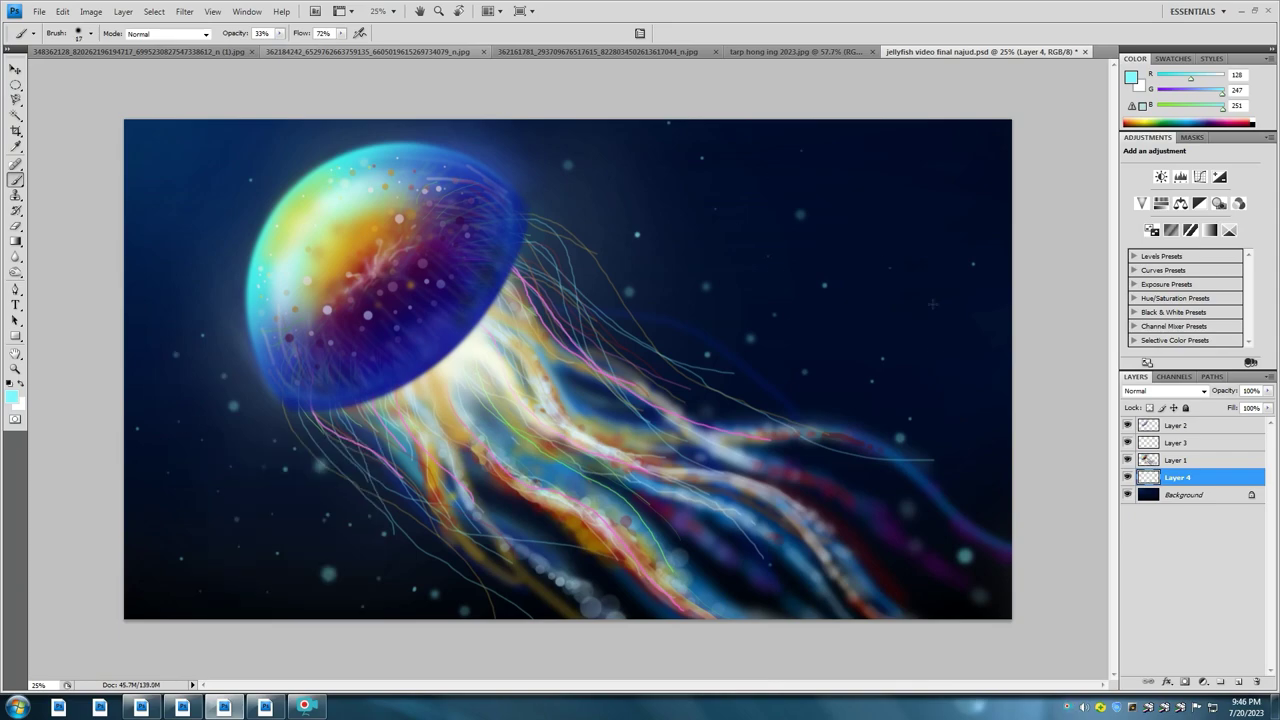
right_click(694, 428)
Step: Raise the brush opacity and flow, and move up to Layer 2
key("Escape")
key("6")
key("3")
key("shift+9")
key("shift+2")
right_click(454, 498)
key("Escape")
key("alt+bracketright")
key("alt+bracketright")
key("alt+bracketright")
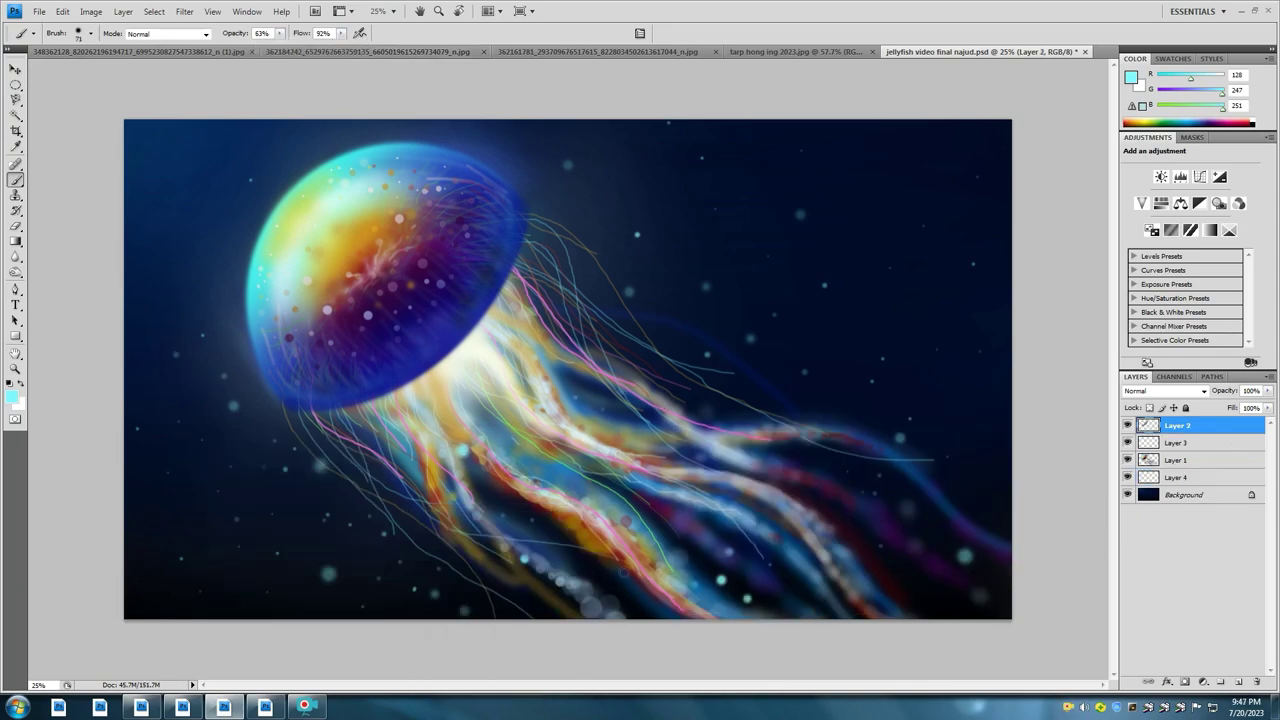
Step: Shrink the brush, lower opacity to 26%, and return to Layer 4
key("bracketleft")
key("bracketleft")
key("bracketleft")
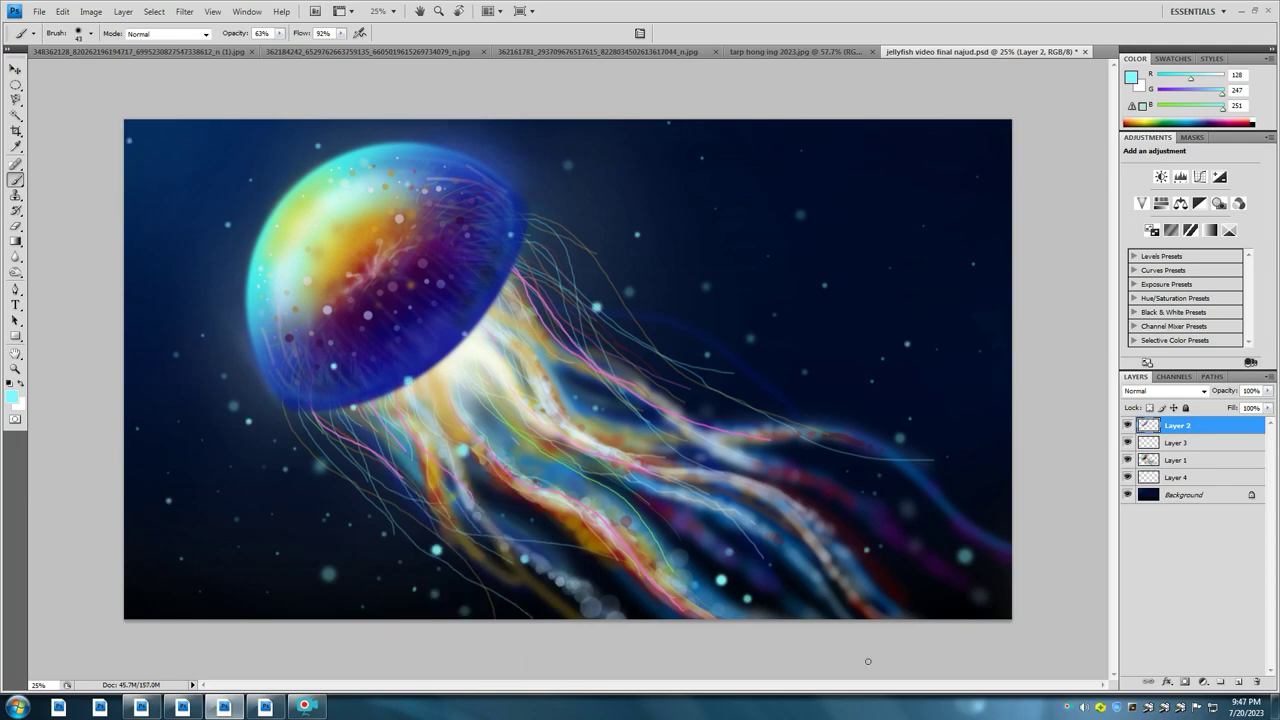
key("bracketleft")
key("bracketleft")
key("2")
key("6")
key("shift+4")
key("shift+6")
key("alt+bracketleft")
key("alt+bracketleft")
key("alt+bracketleft")
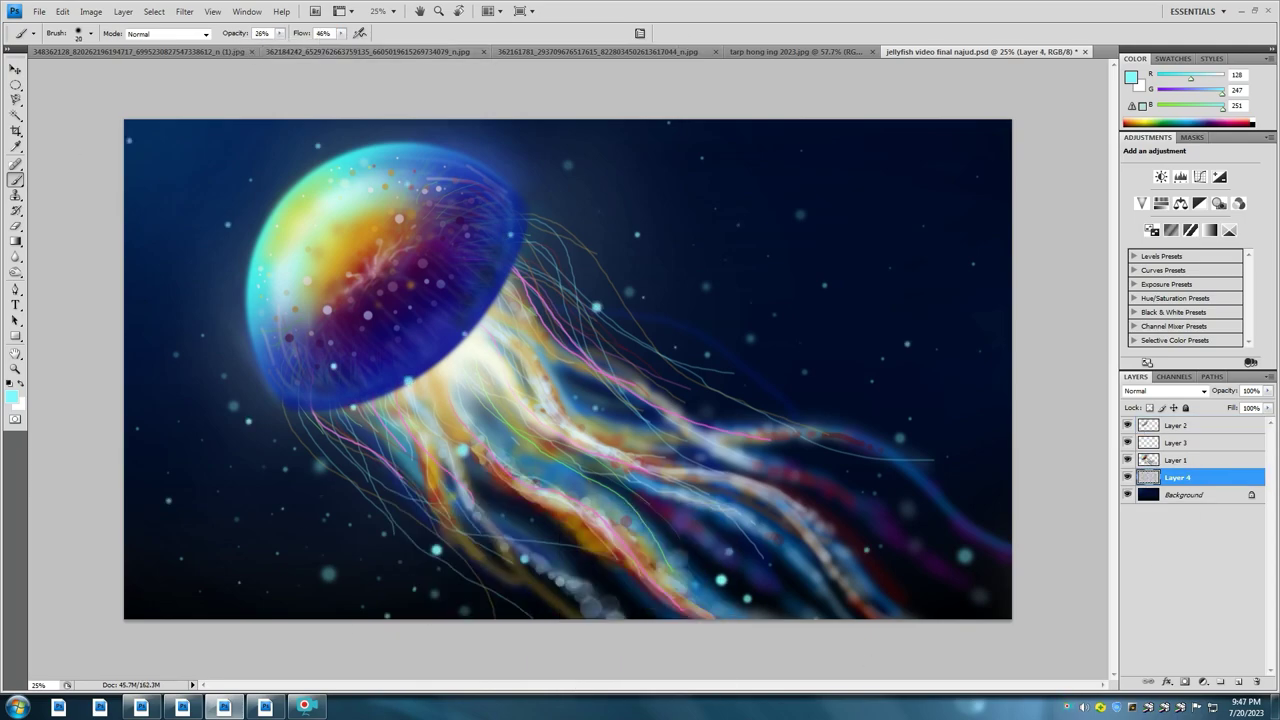
Step: Raise brush opacity to 43%, move to Layer 2, and enlarge the brush
right_click(322, 490)
key("Escape")
right_click(400, 502)
key("Escape")
key("4")
key("3")
key("shift+6")
key("shift+4")
key("alt+bracketright")
key("alt+bracketright")
key("alt+bracketright")
key("bracketright")
key("bracketright")
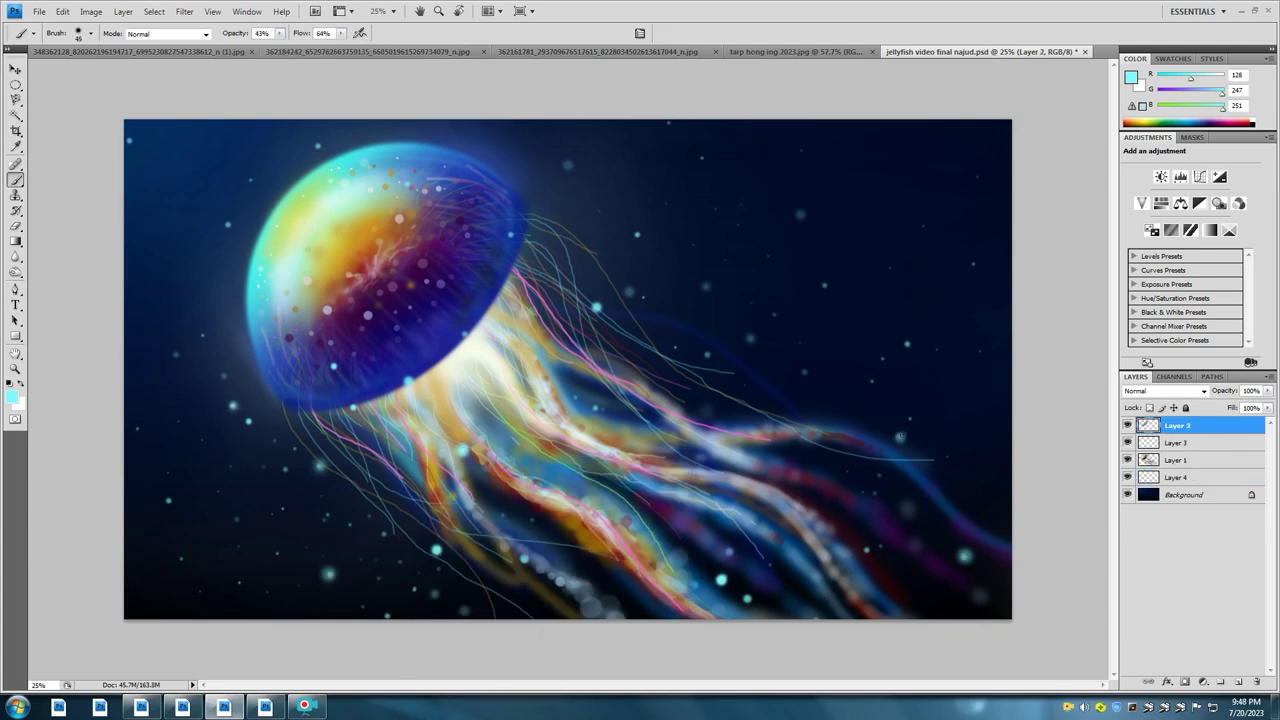
Step: Save the painting, then soften part of the tentacles with the eraser
left_click(39, 11)
left_click(60, 166)
key("e")
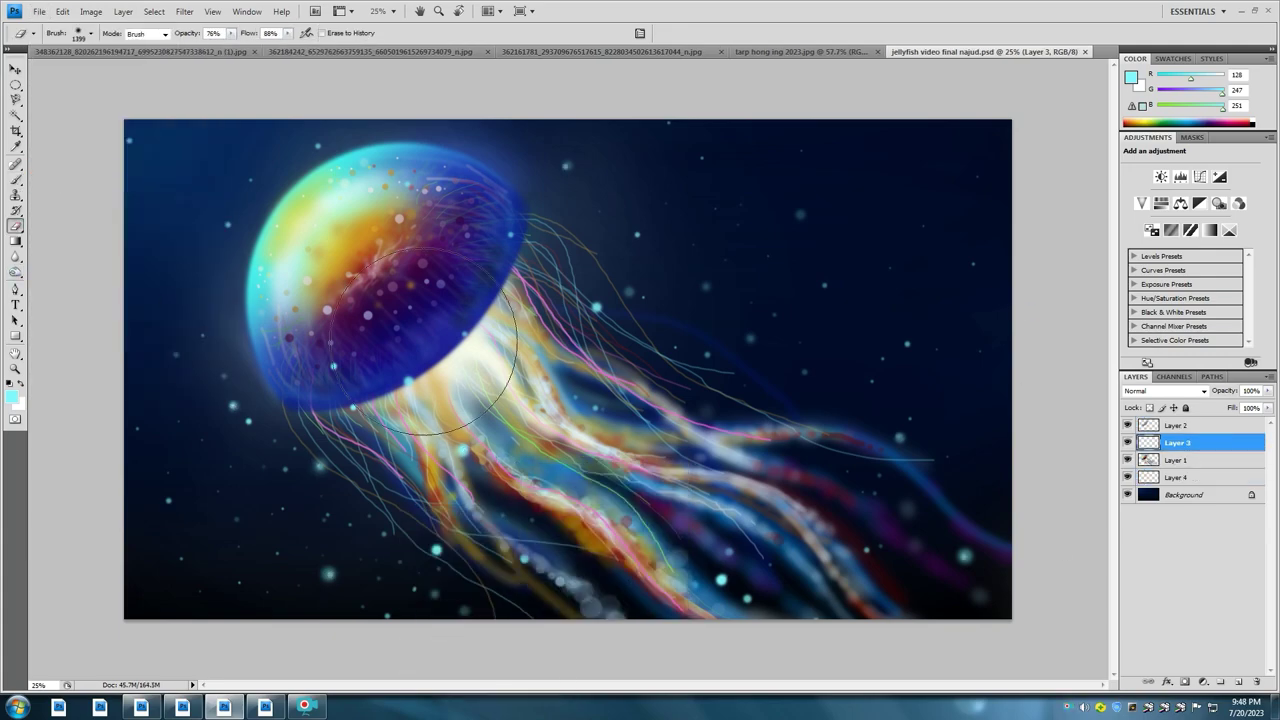
mouse_move(640, 530)
left_mouse_down()
mouse_move(485, 330)
mouse_move(457, 371)
mouse_move(468, 315)
left_mouse_up()
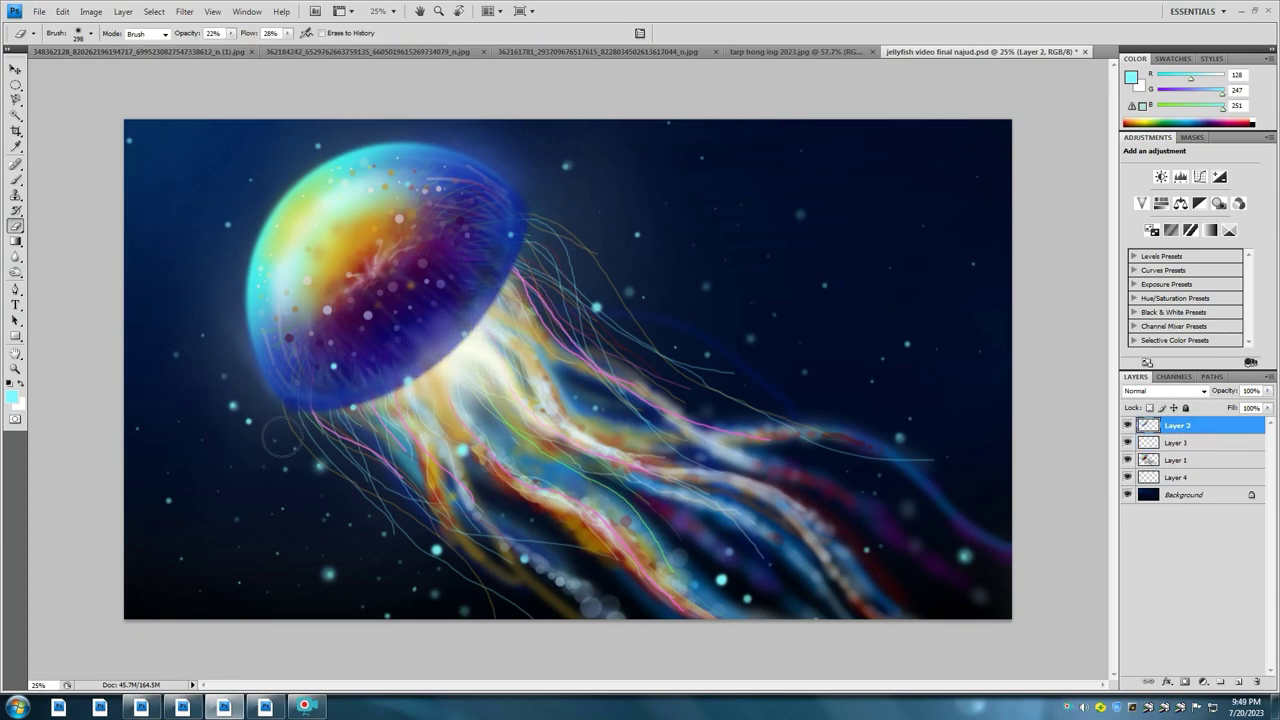
right_click(426, 465)
left_click(253, 483)
right_click(552, 380)
left_click(440, 361)
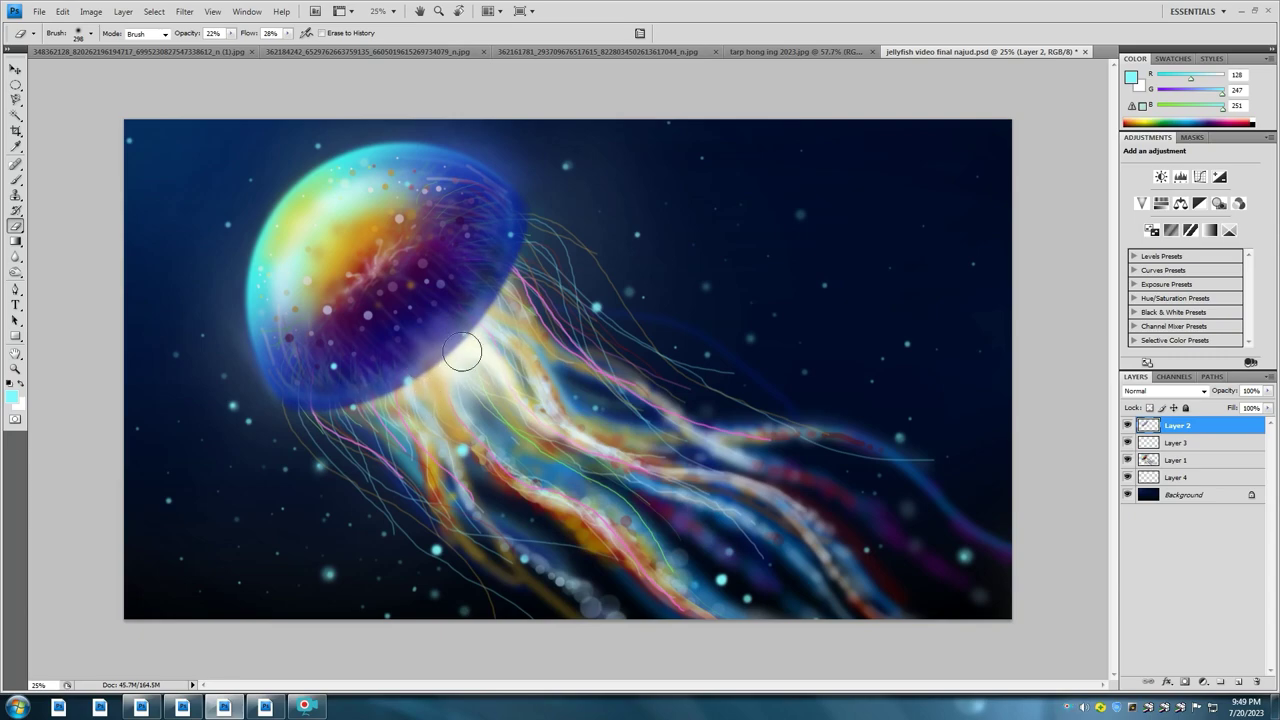
Step: On Layer 1, paint a faint glow at the bell base and sample a near-white colour
left_click(1176, 460)
key("b")
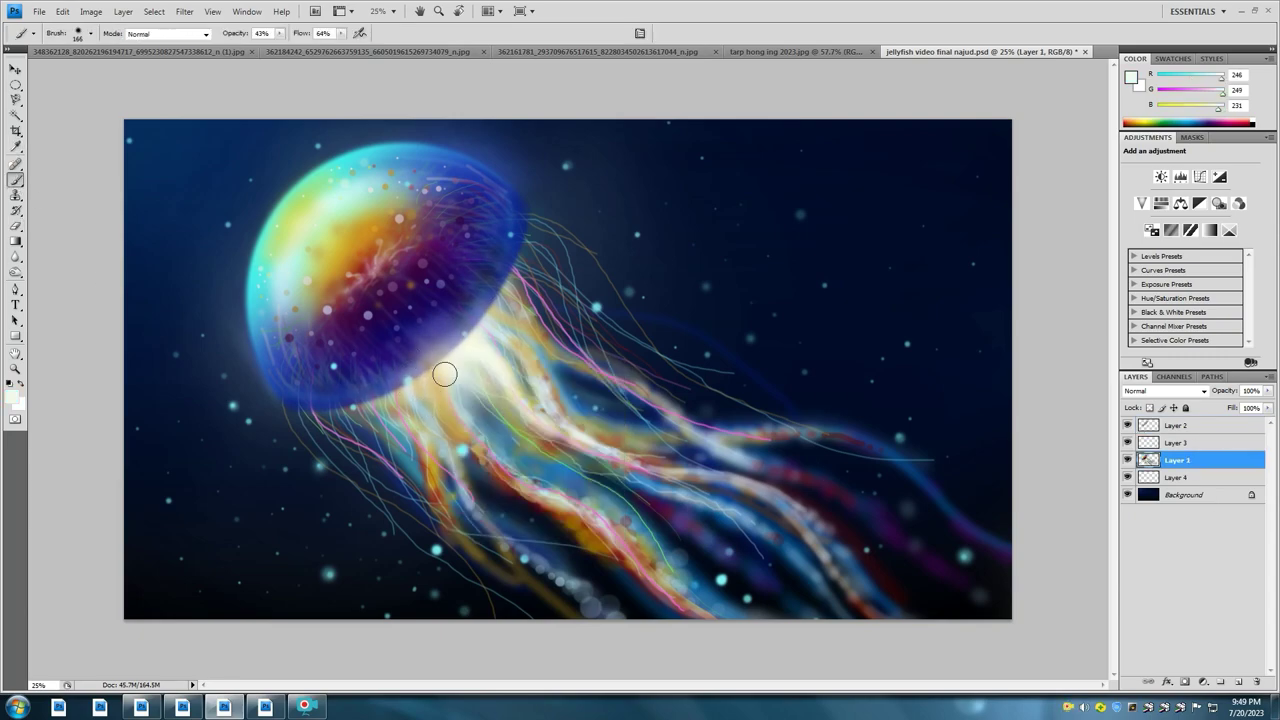
left_click_drag(400, 384, 422, 371)
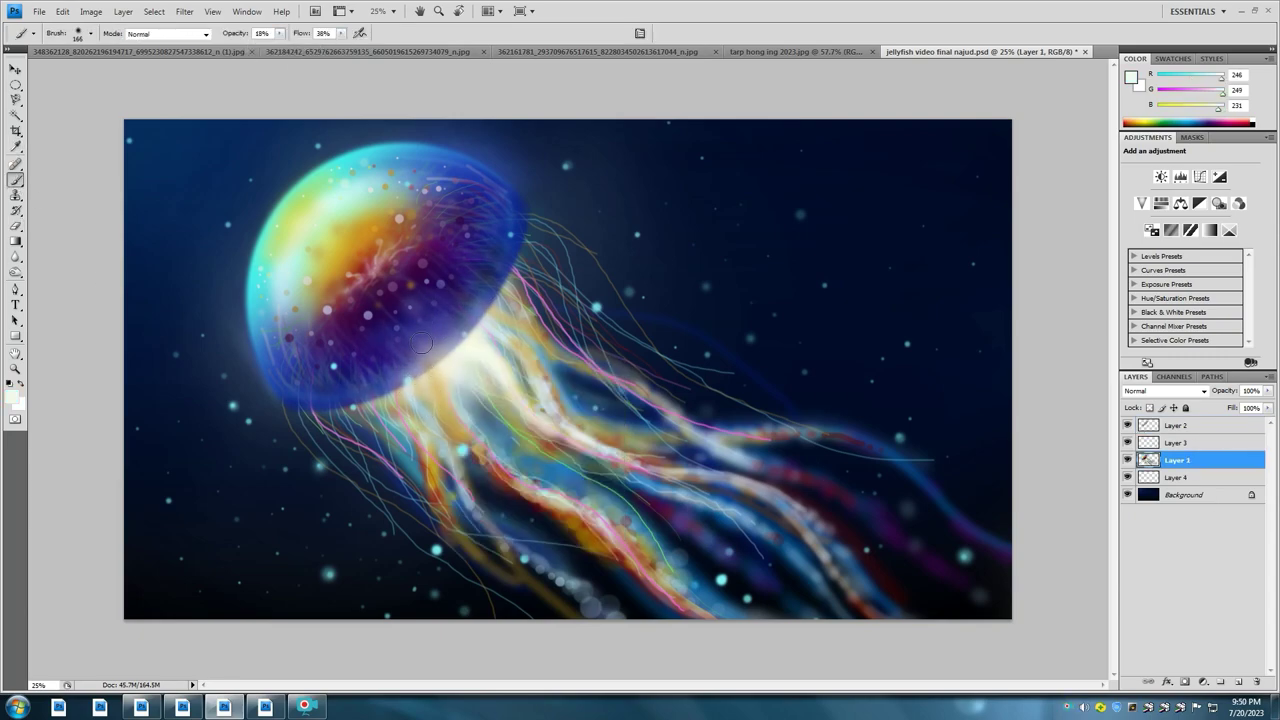
mouse_move(430, 300)
left_mouse_down()
mouse_move(482, 387)
mouse_move(442, 384)
mouse_move(440, 350)
left_mouse_up()
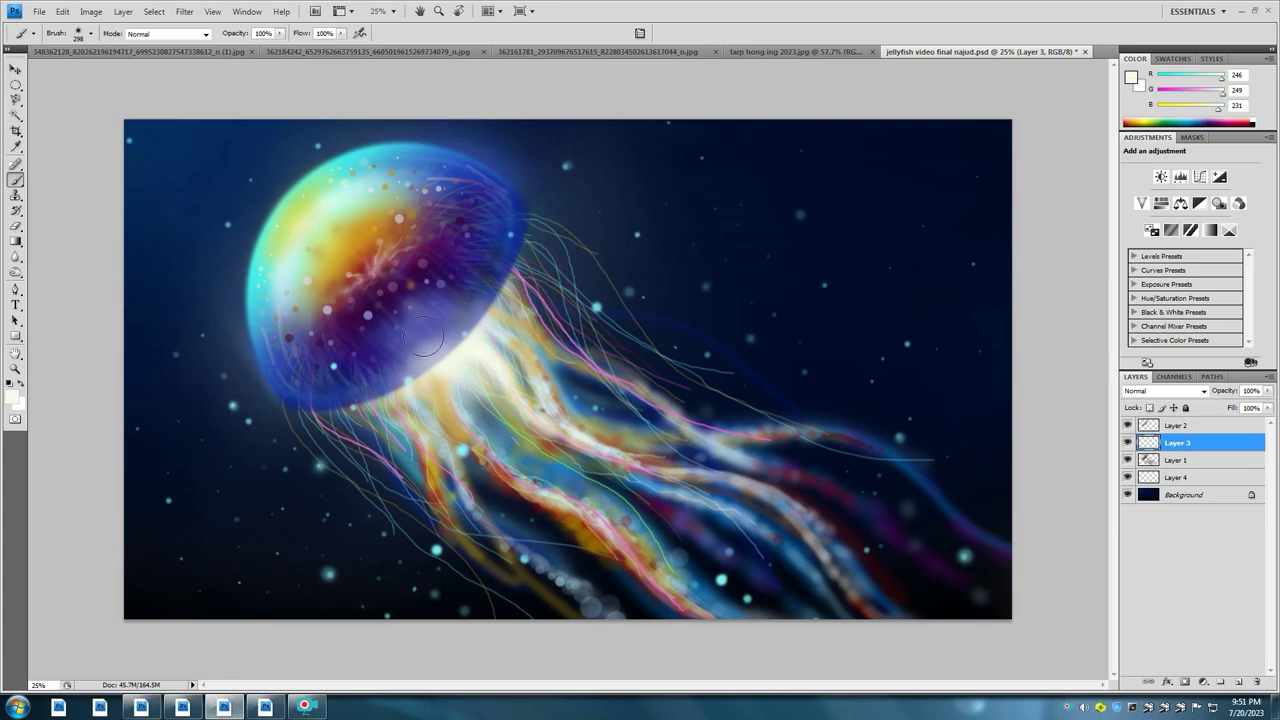
left_click(560, 398, "alt")
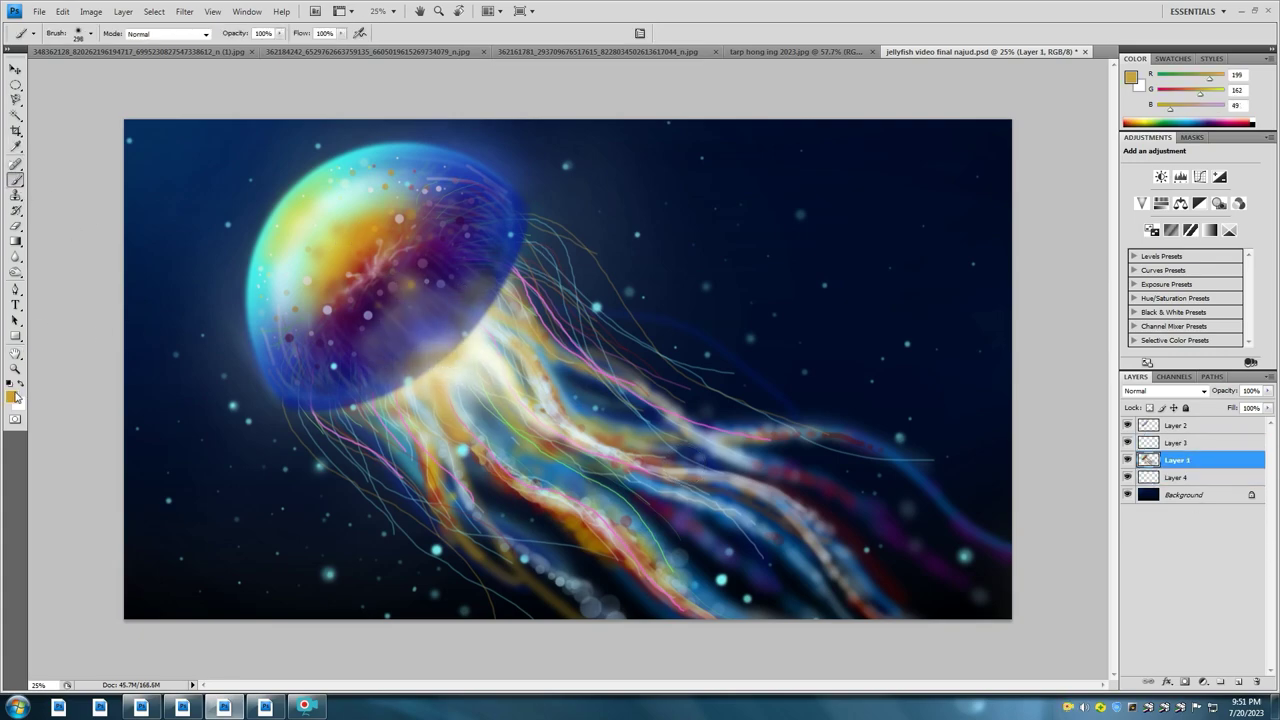
left_click(551, 408, "alt")
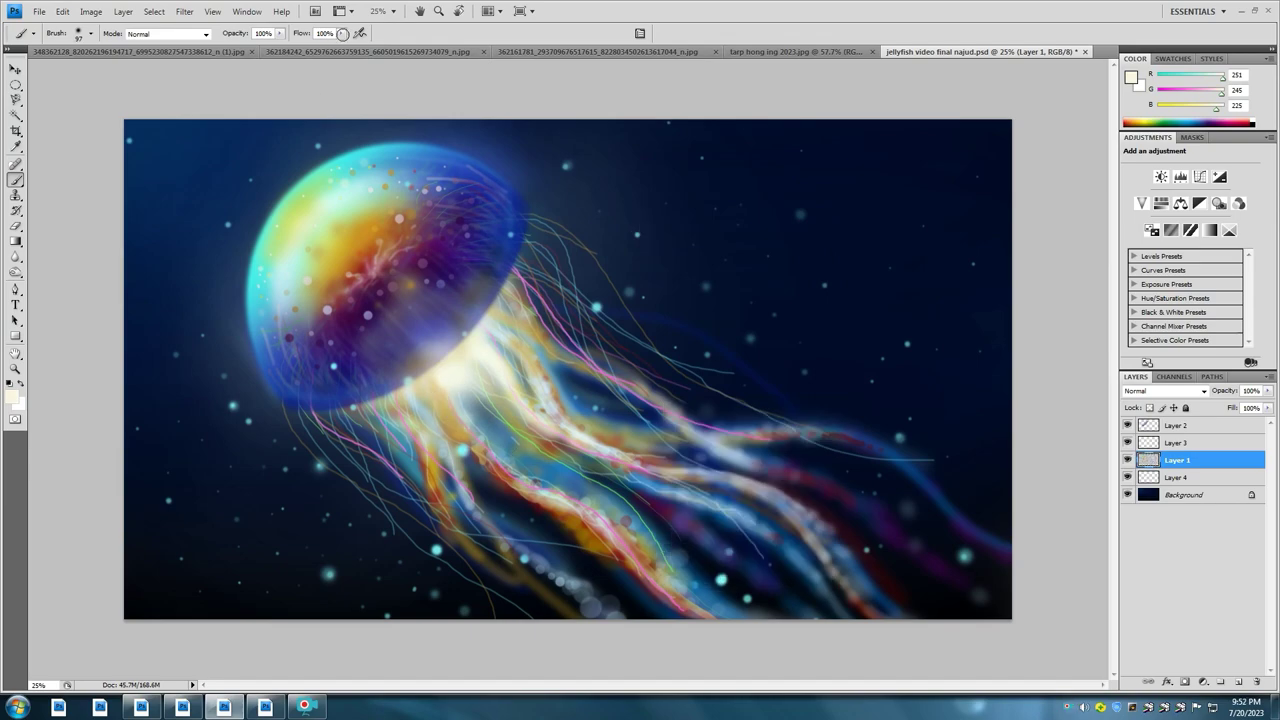
Step: Set brush Opacity to 26% and Flow to 53%, and make Layer 3 active
key("2")
key("6")
key("shift+5")
key("shift+3")
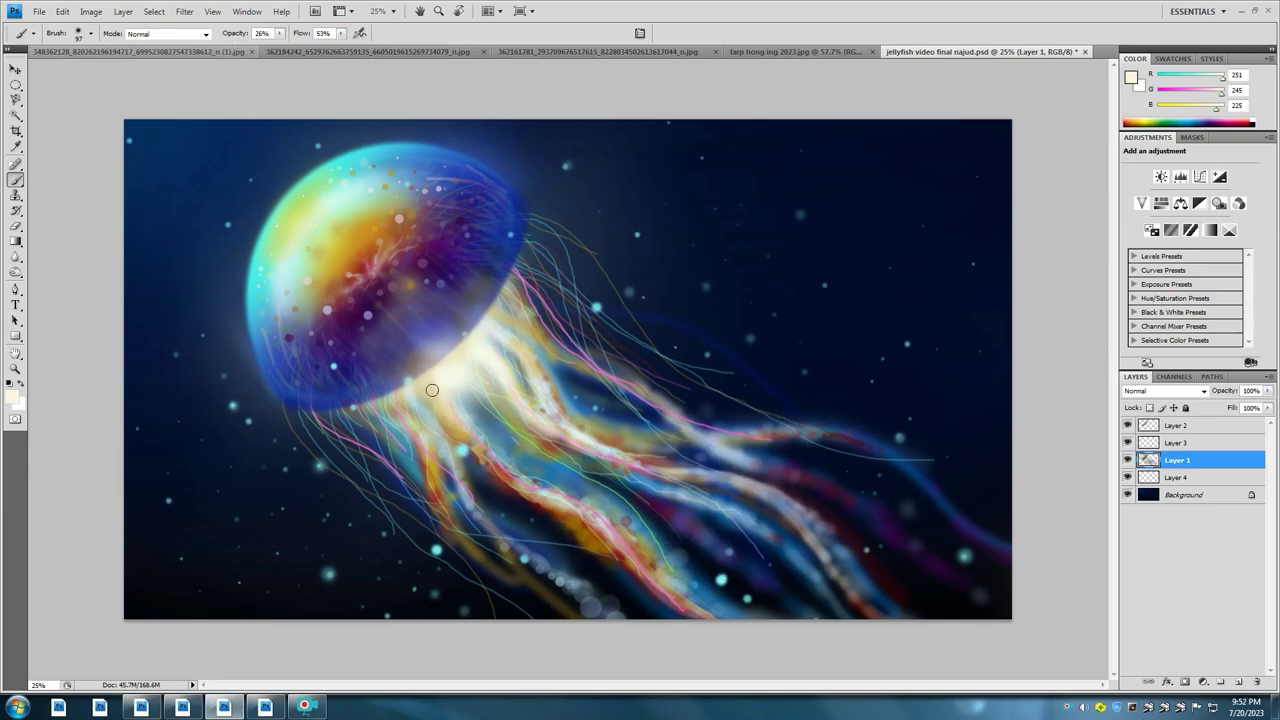
key("o")
key("alt+bracketright")
Step: Choose pale cyan and paint a soft glow under the bell on Layer 3
key("b")
left_click(11, 397)
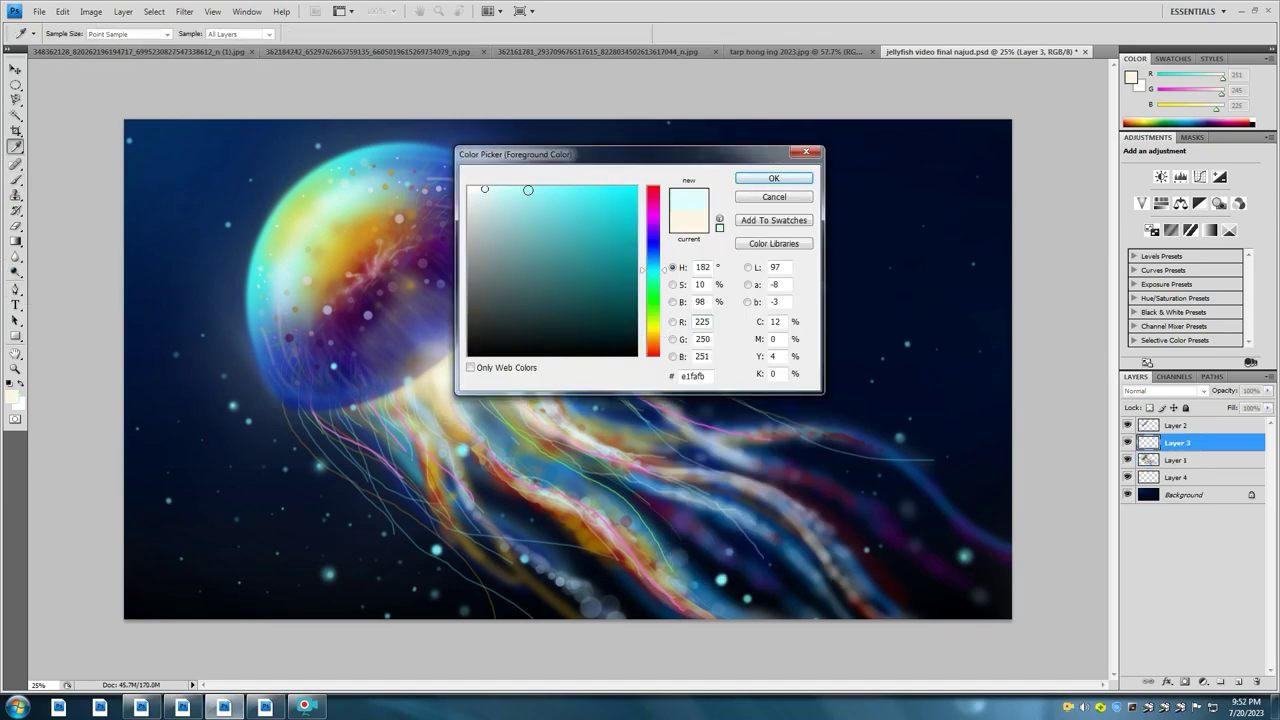
left_click(489, 286)
key("Return")
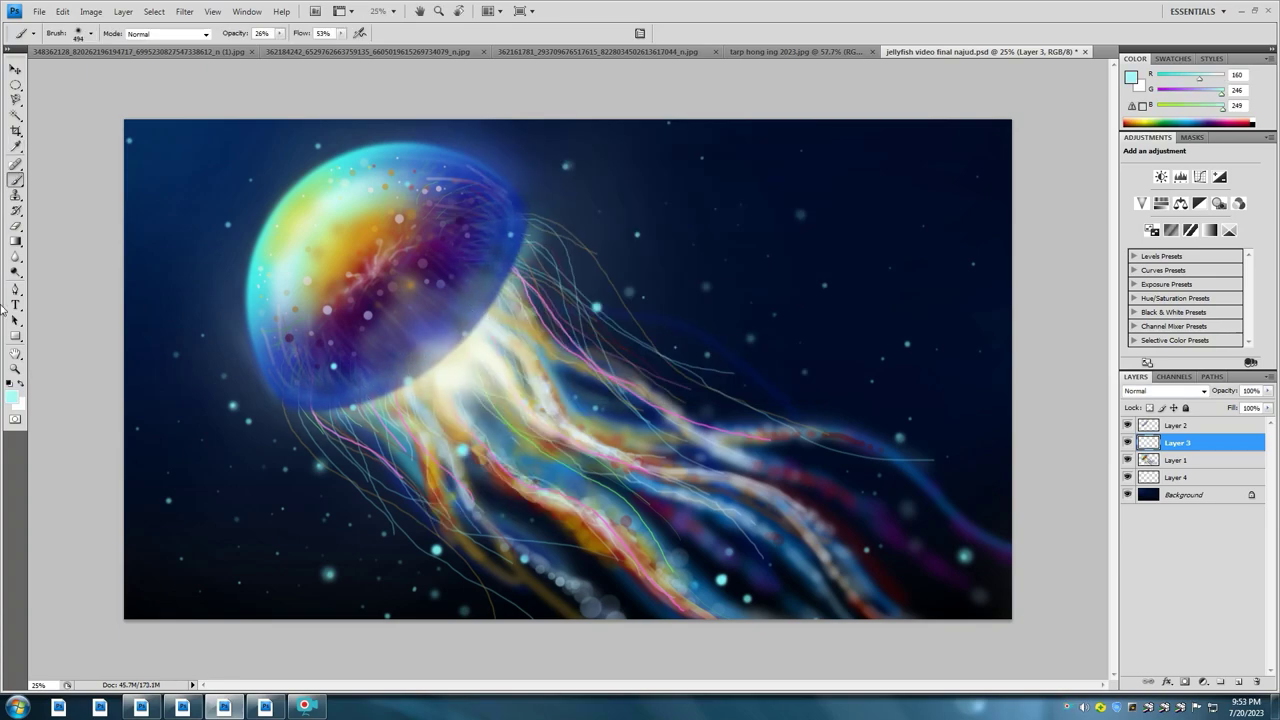
key("e")
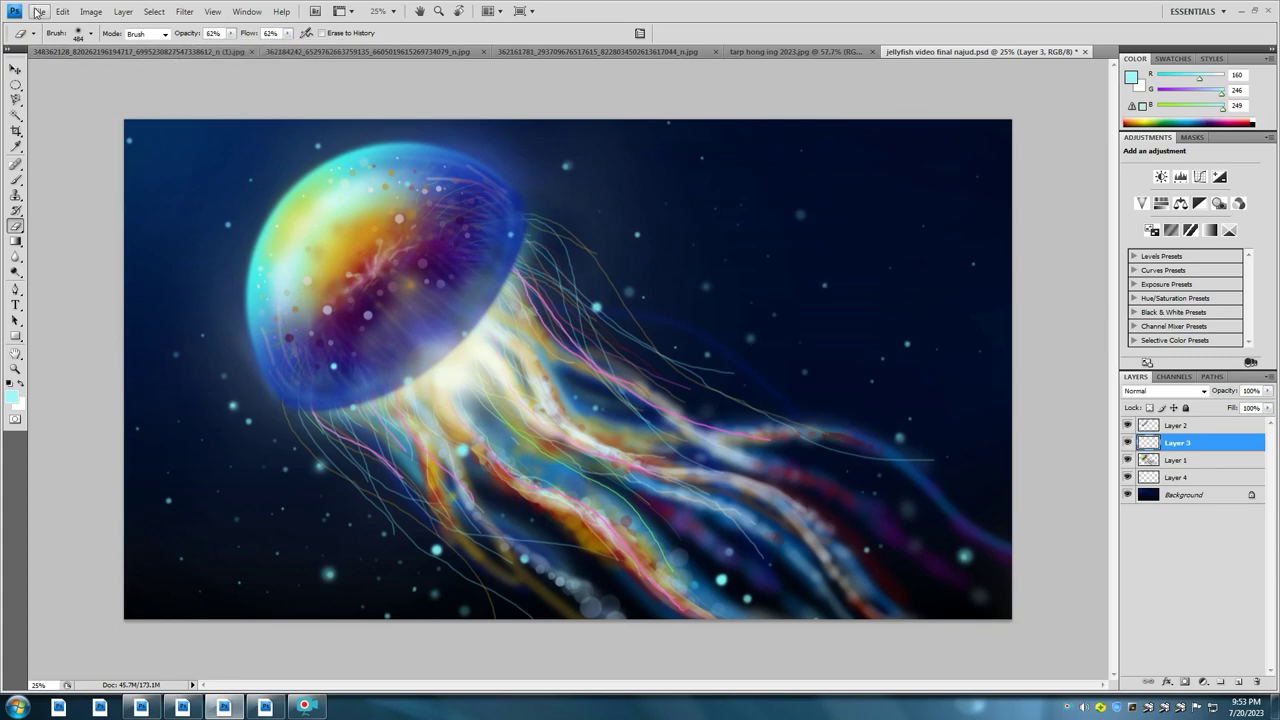
key("b")
key("bracketleft")
key("bracketleft")
key("bracketleft")
left_click_drag(395, 355, 478, 260)
Step: On Layer 2, lightly erase along the bell's lower edge and pick a teal colour
left_click(337, 403, "ctrl")
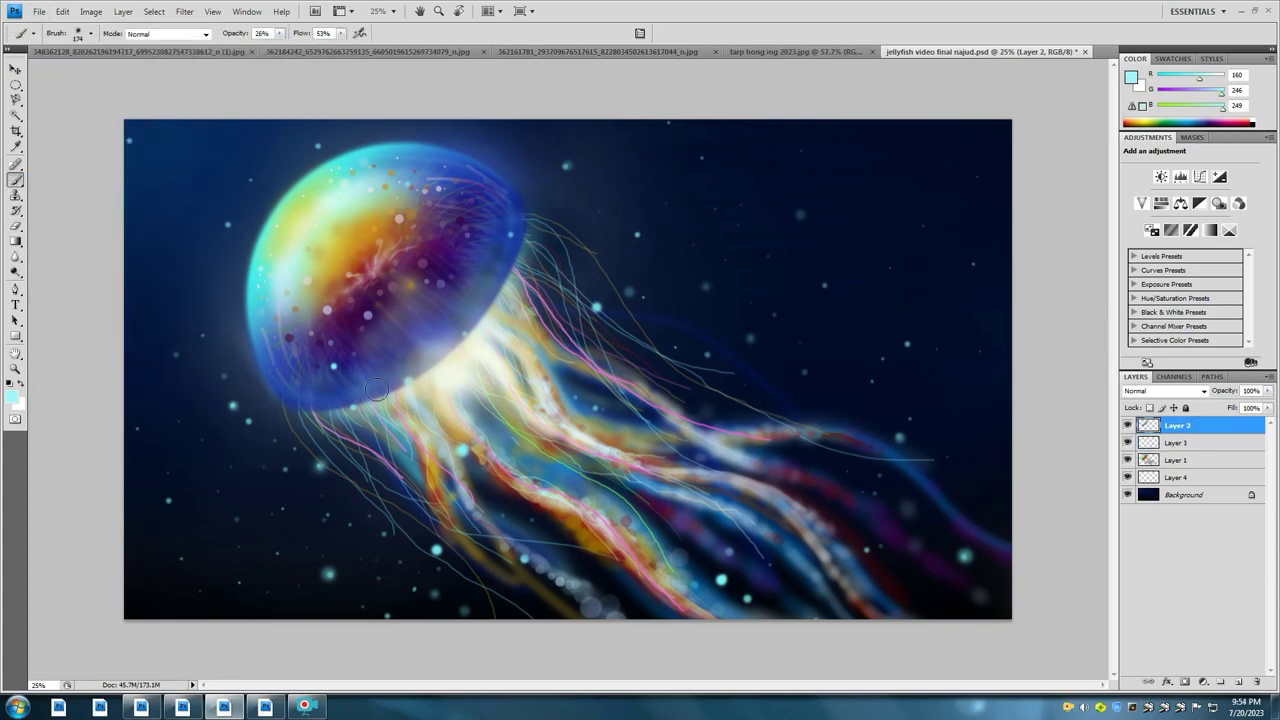
key("bracketright")
key("bracketright")
key("bracketright")
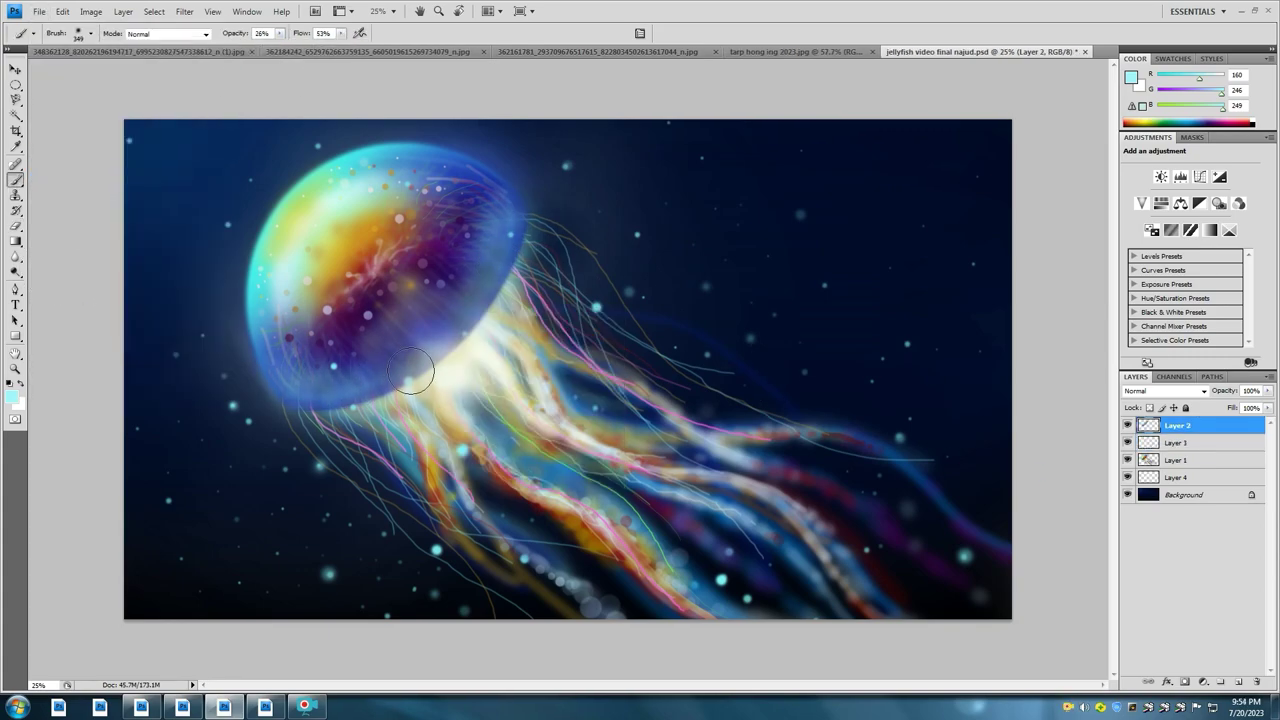
key("e")
left_click_drag(295, 381, 398, 446)
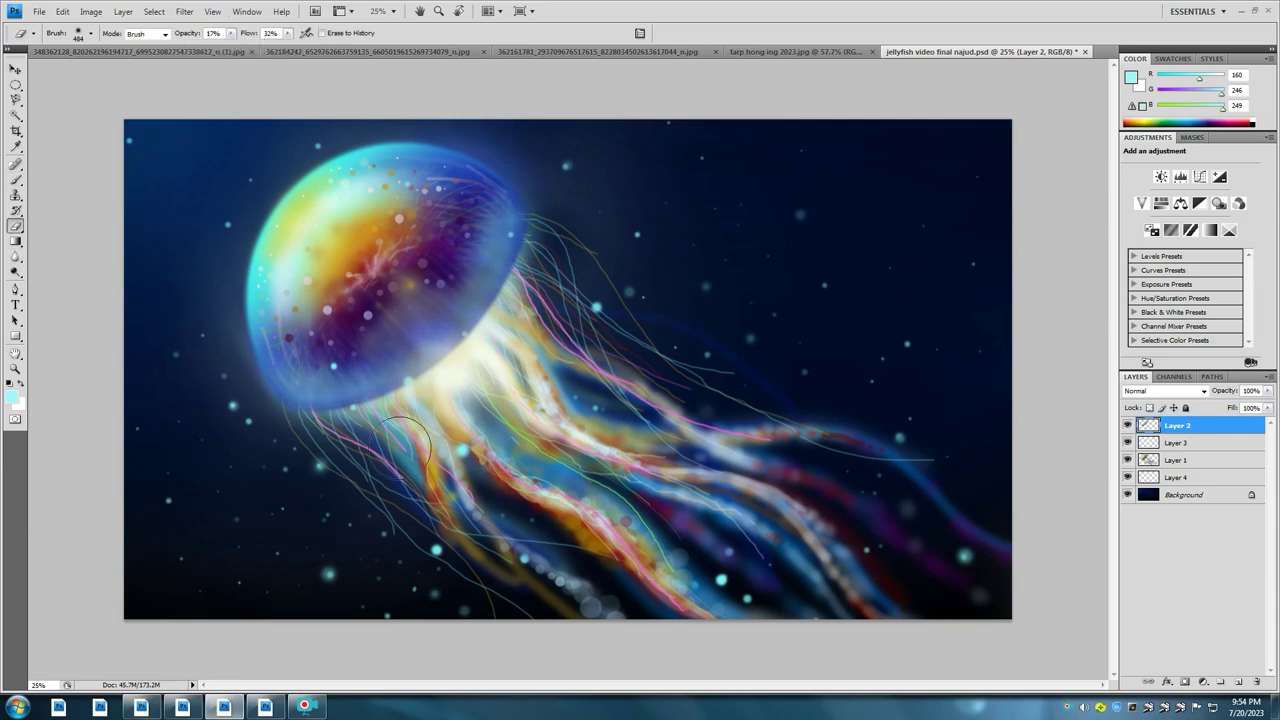
left_click(1131, 77)
key("Return")
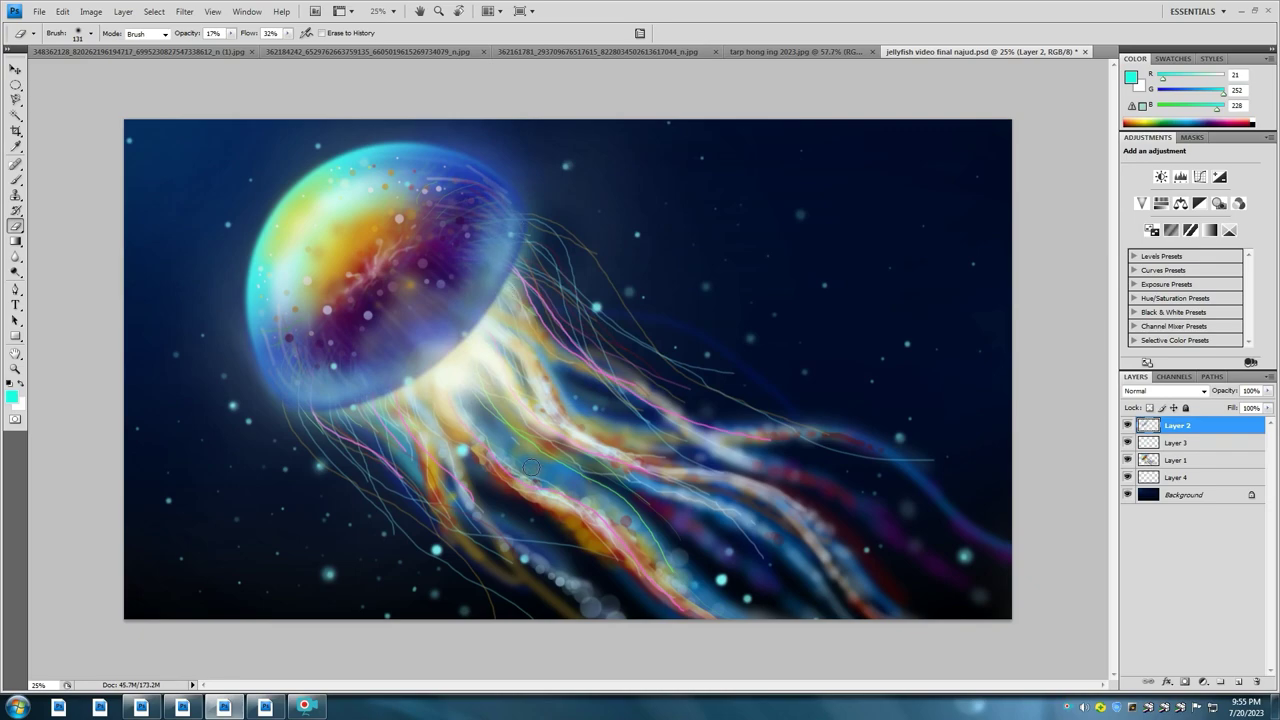
Step: Set eraser opacity 69% and flow 94%, then resize the brush from 180 to 104
key("6")
key("9")
right_click(316, 388)
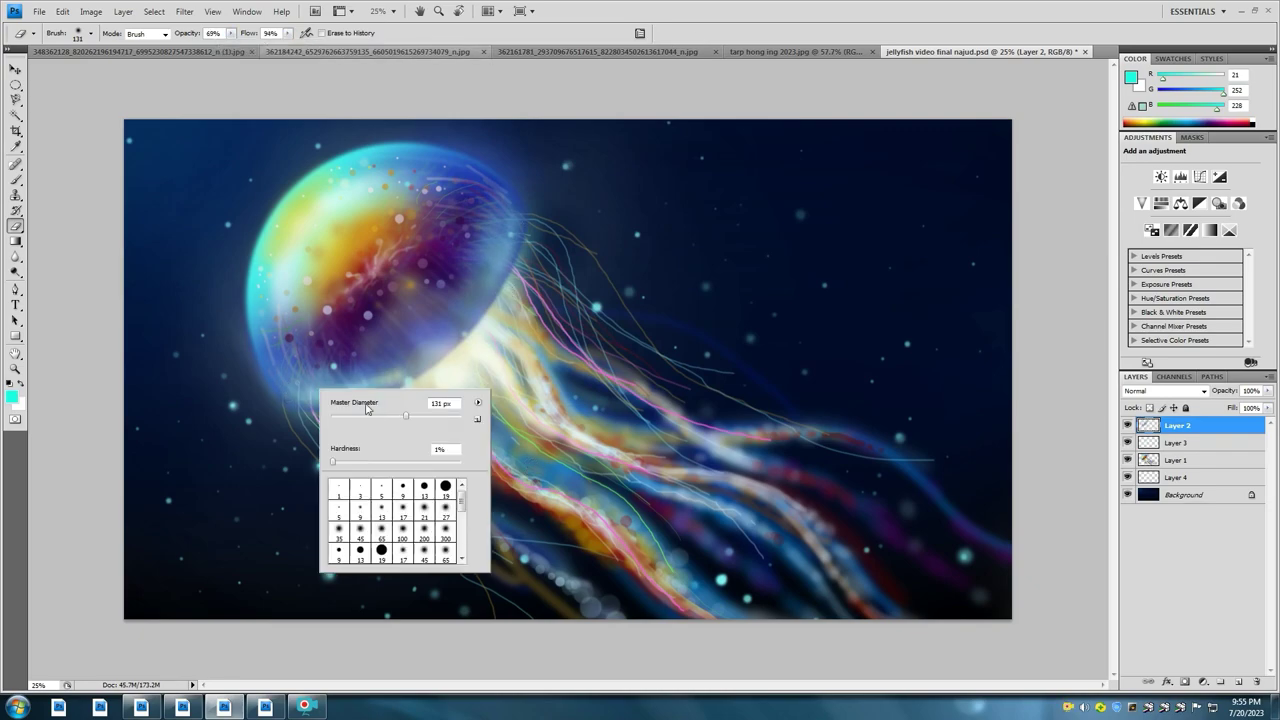
key("Return")
key("b")
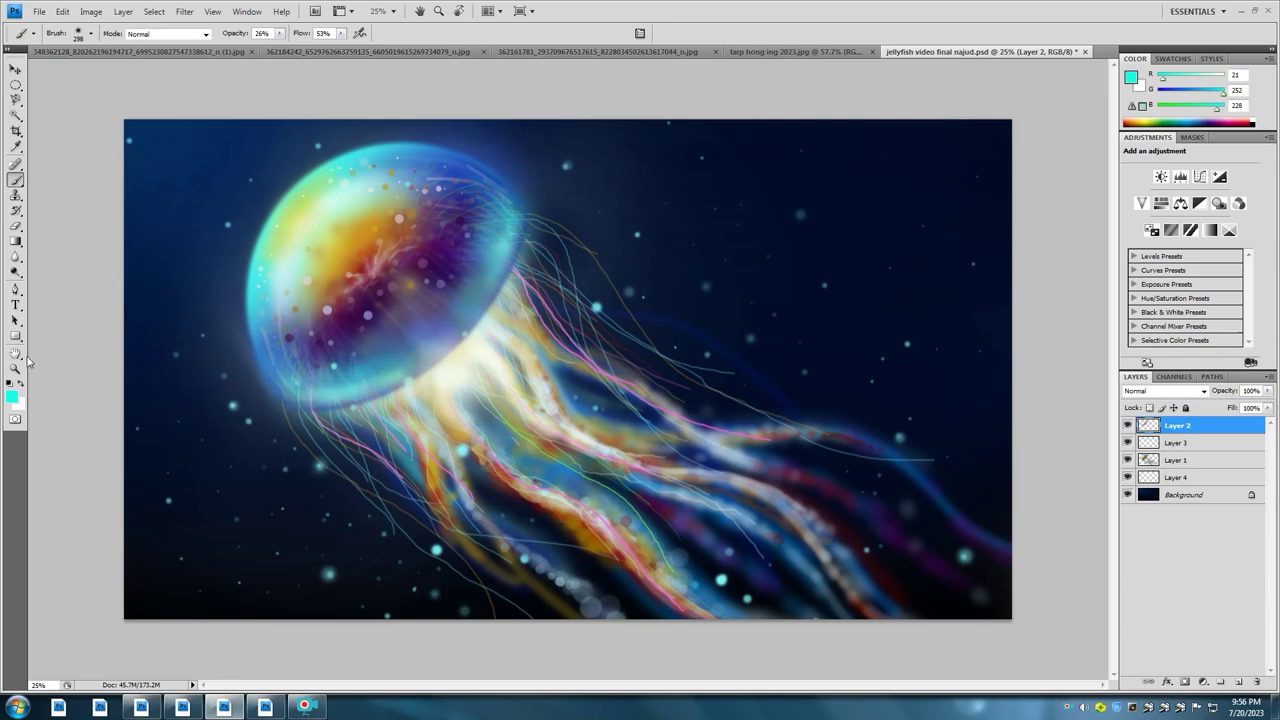
key("bracketleft")
key("bracketleft")
key("bracketleft")
right_click(318, 385)
key("Return")
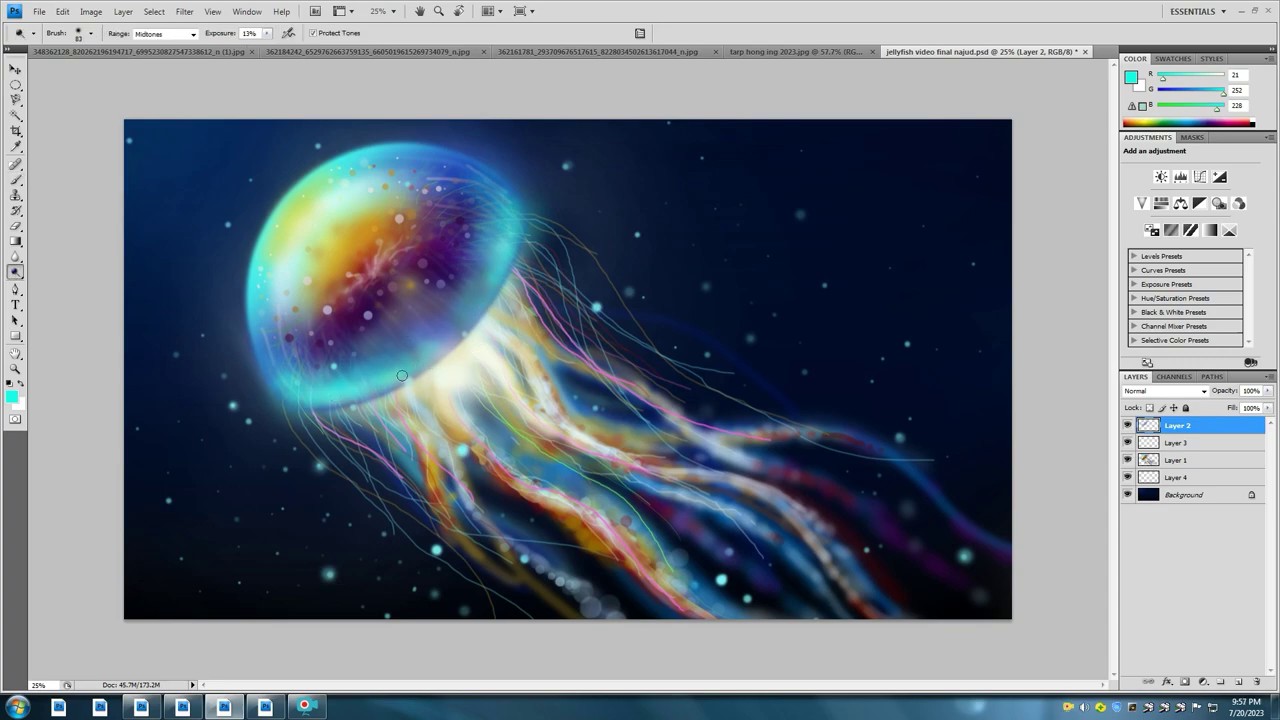
Step: Set Dodge exposure to 74%, choose deep purple, and reduce the brush size
left_click_drag(269, 34, 335, 52)
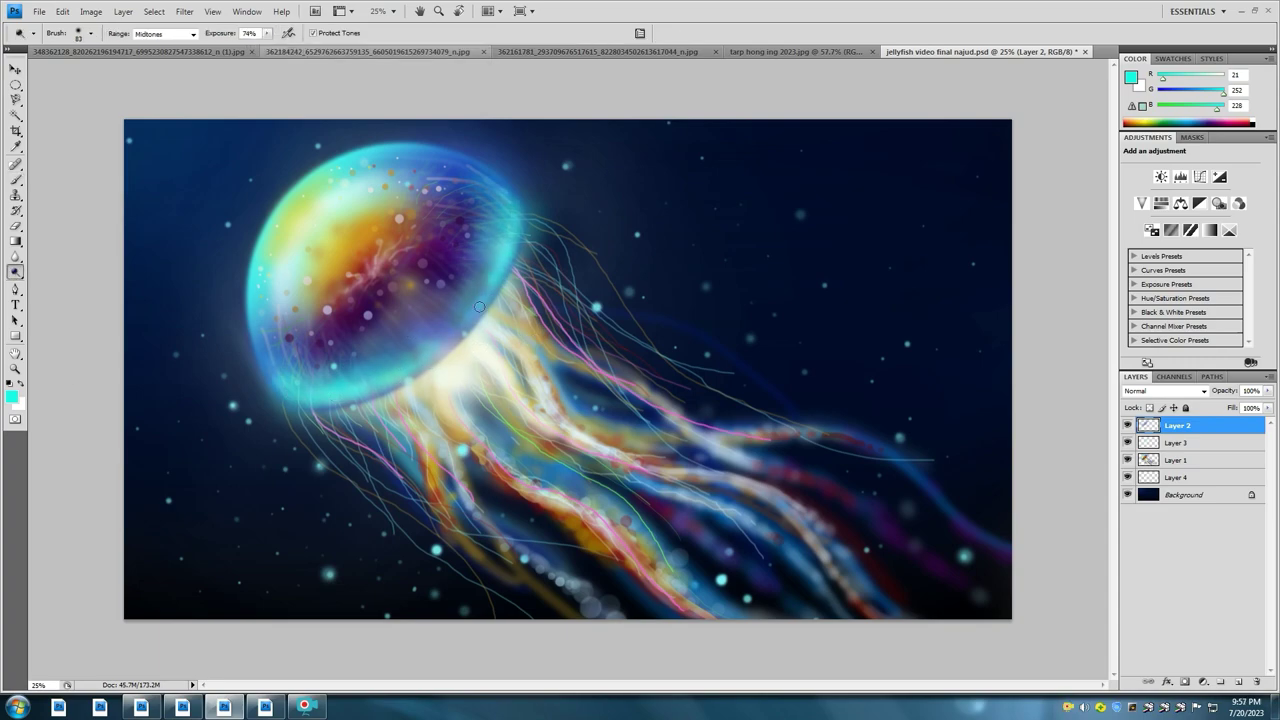
key("b")
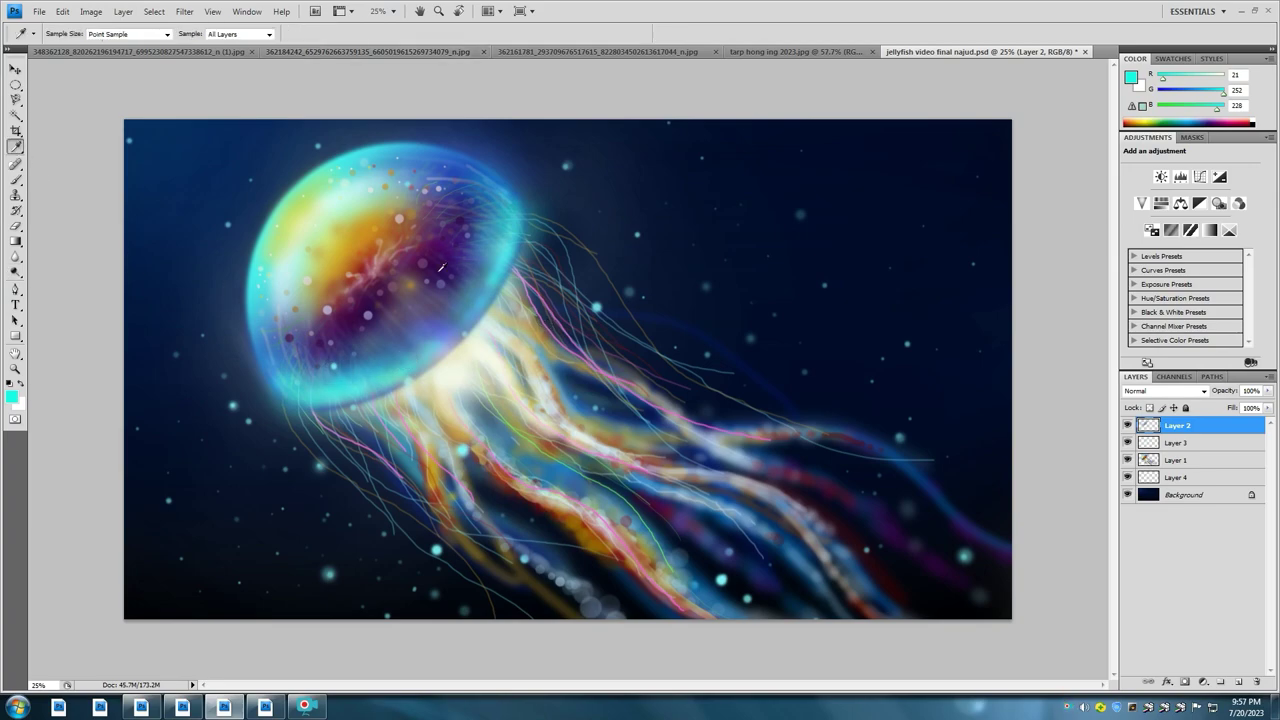
key("Return")
right_click(488, 342)
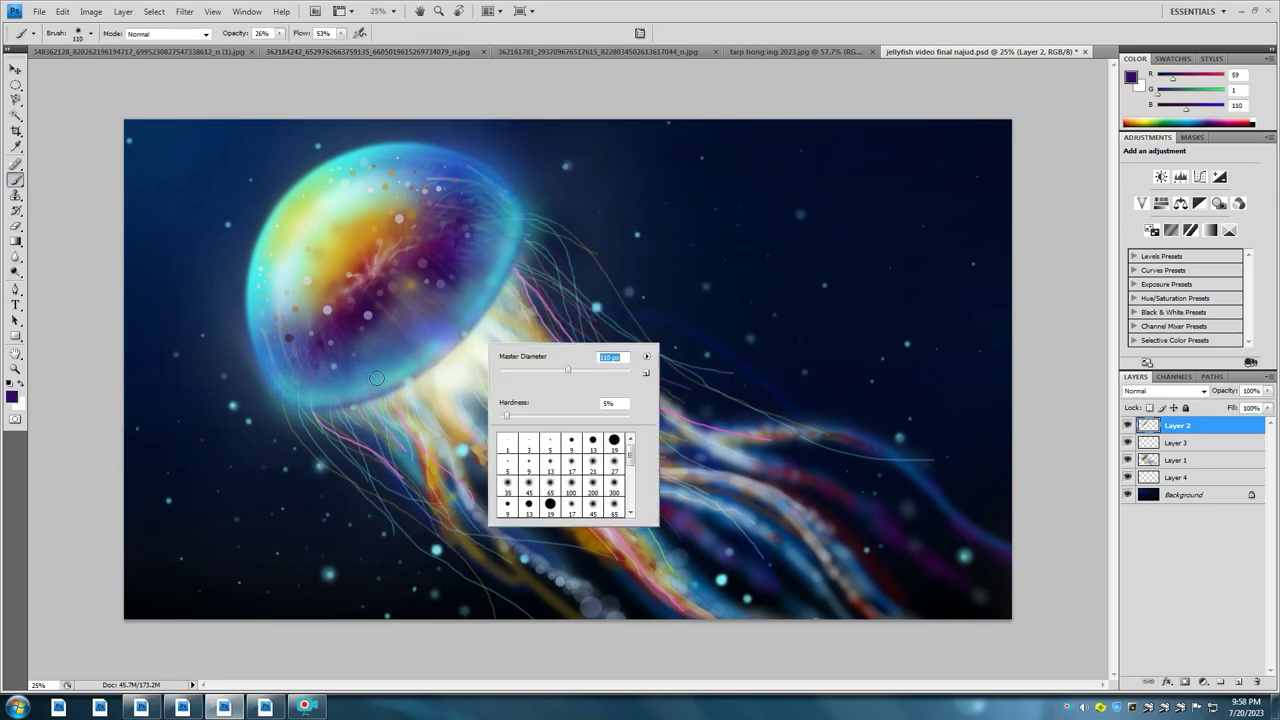
key("Return")
right_click(428, 342)
key("Return")
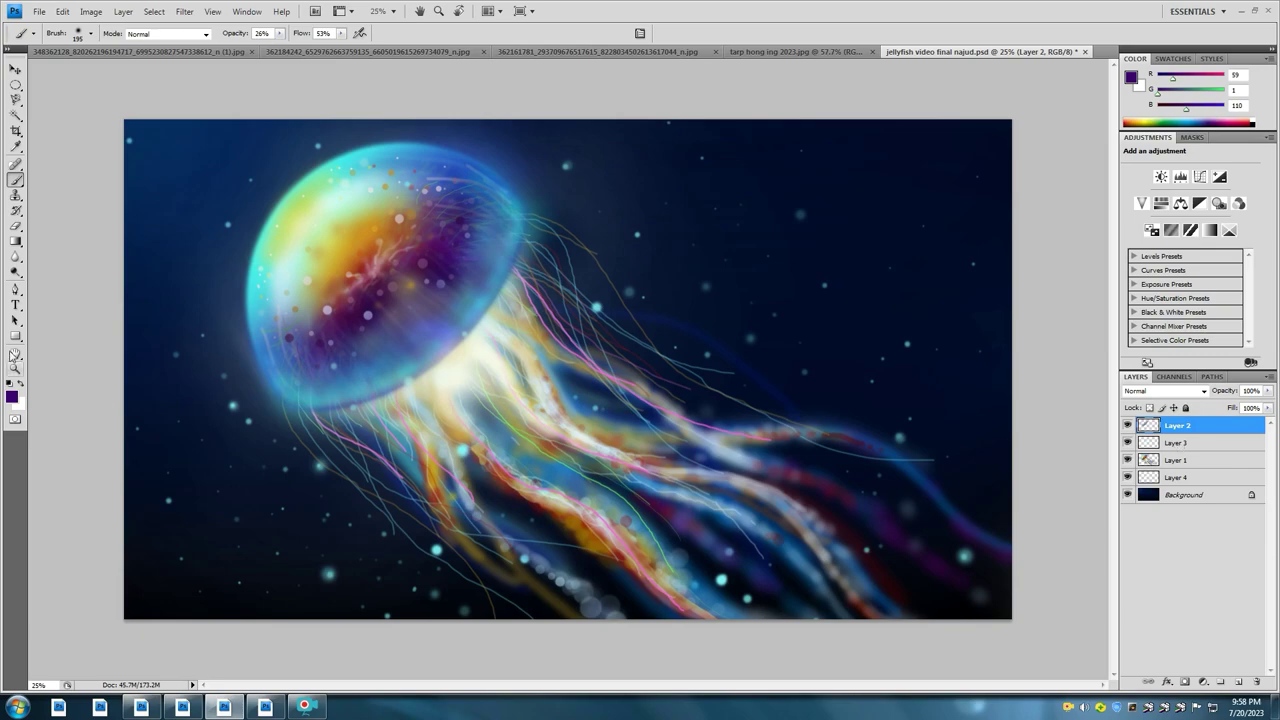
Step: Erase below the bell to brighten it, then make Layer 1 active
key("e")
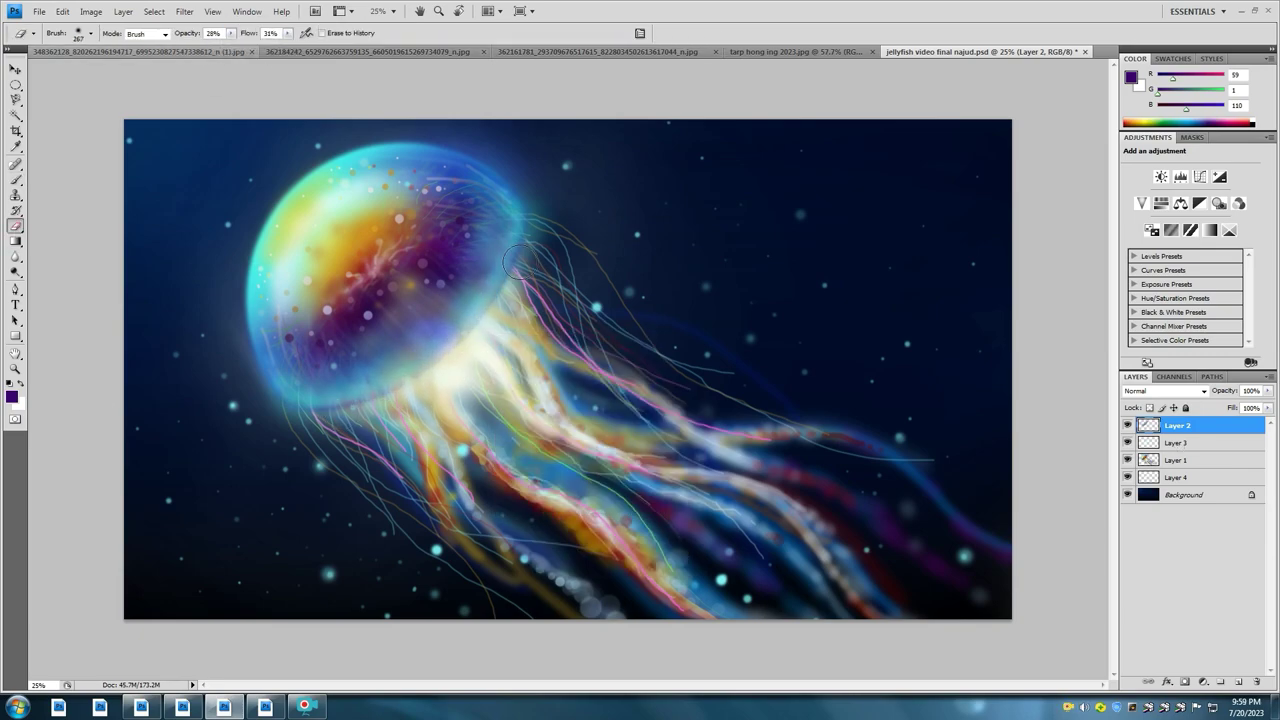
left_click_drag(403, 381, 508, 319)
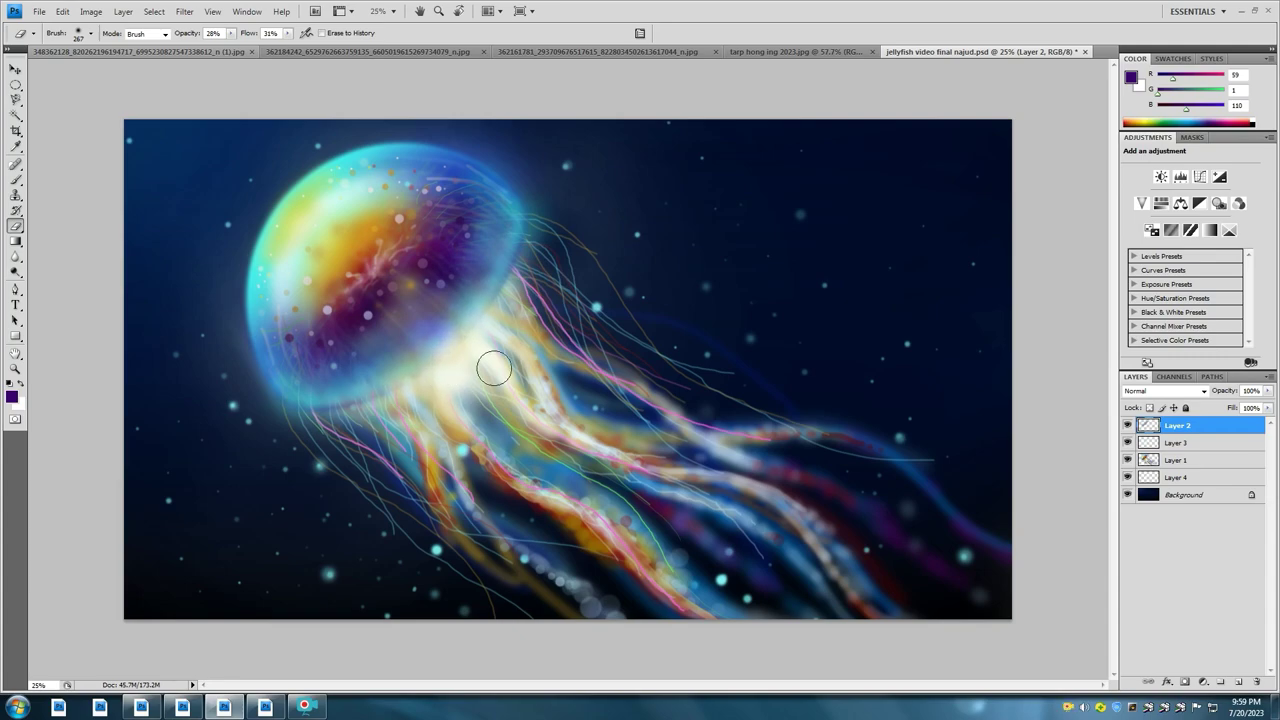
key("o")
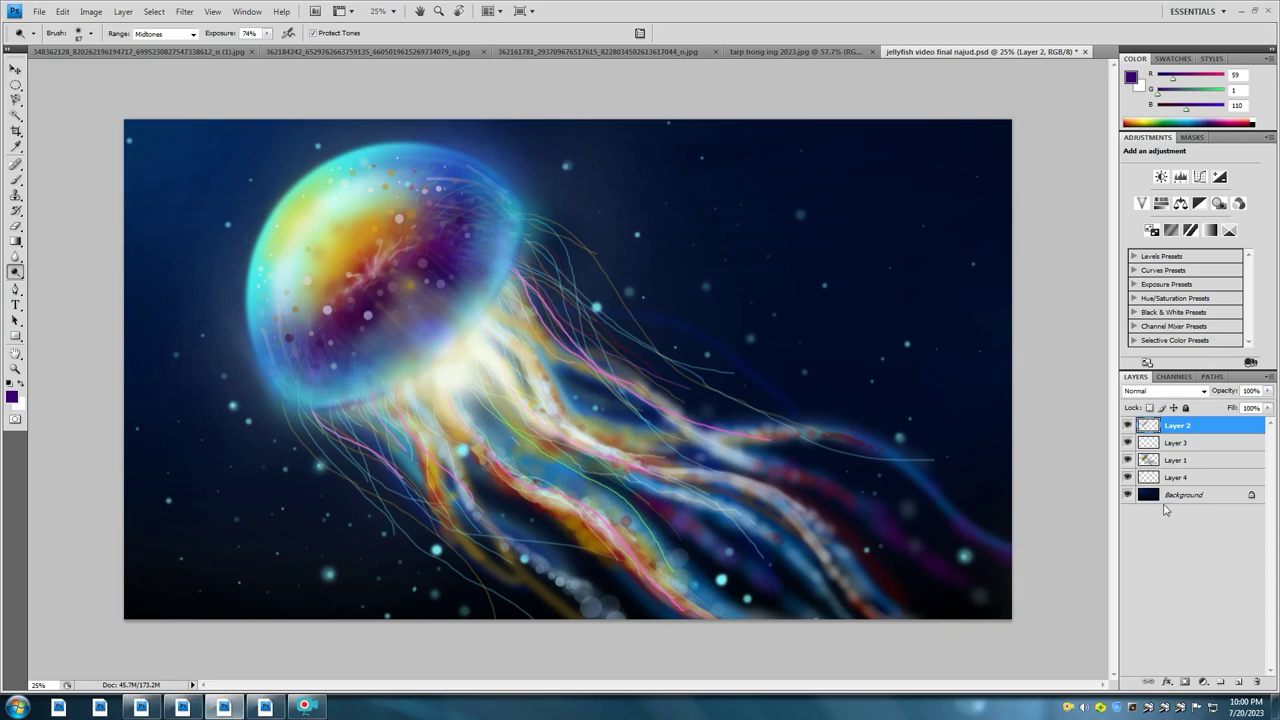
left_click(1175, 459)
key("b")
right_click(474, 337)
key("Return")
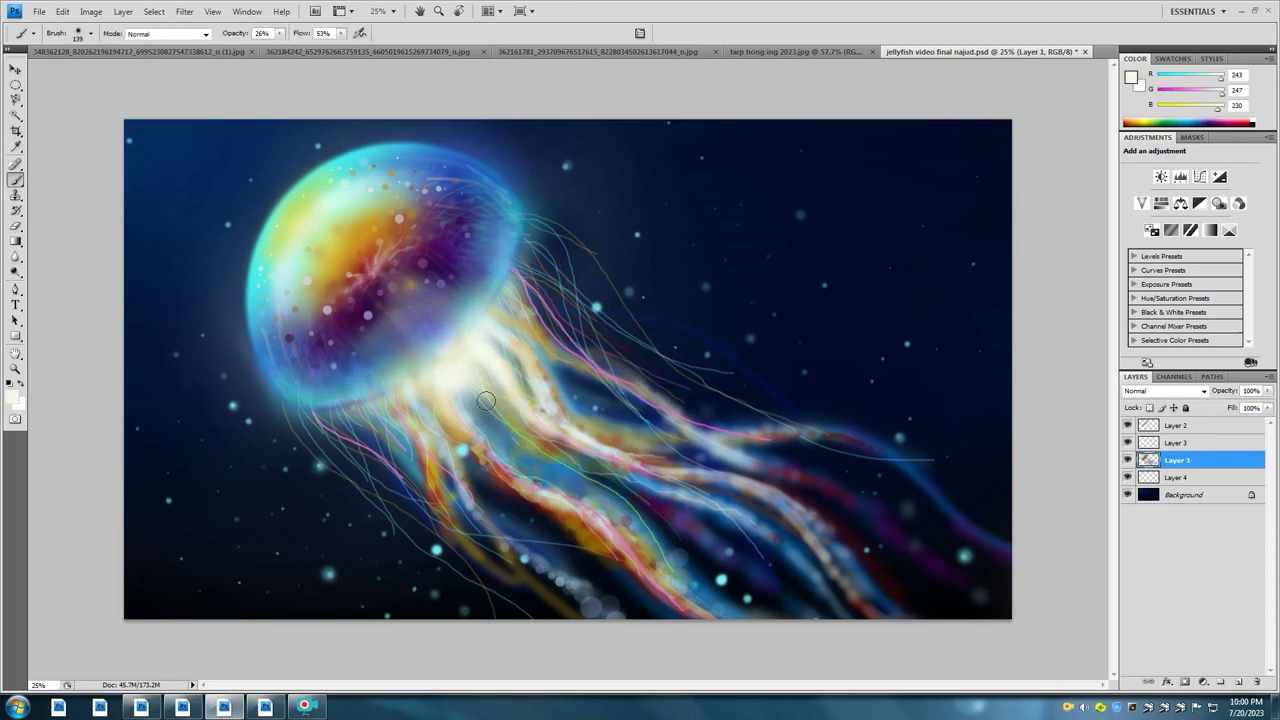
Step: Set brush opacity 56% and flow 74%, then save the document
key("5")
key("6")
key("shift+7")
key("shift+4")
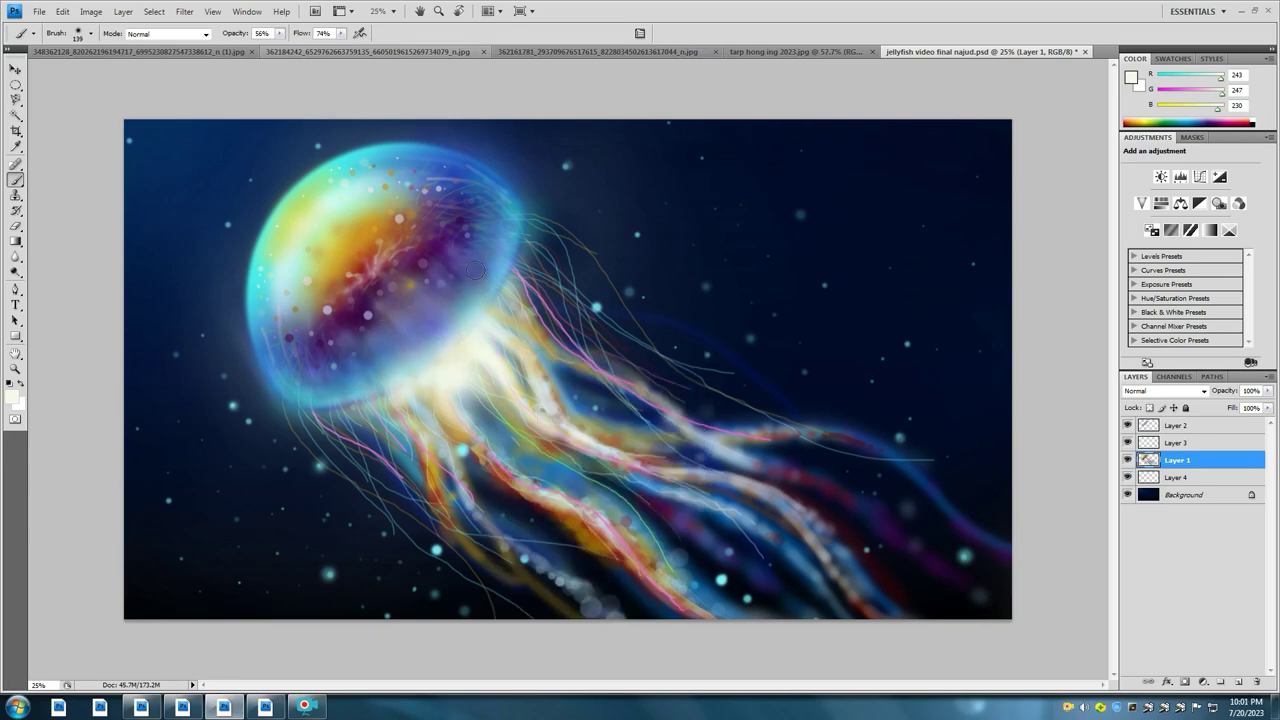
key("o")
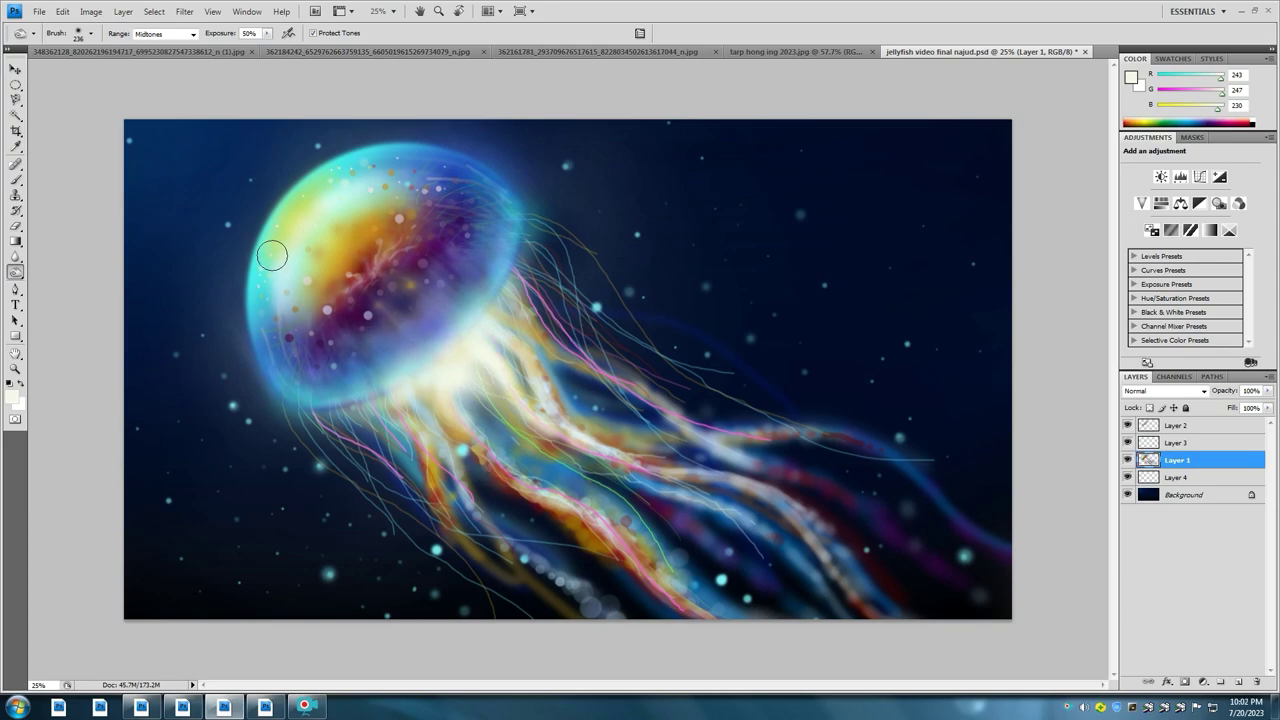
key("ctrl+s")
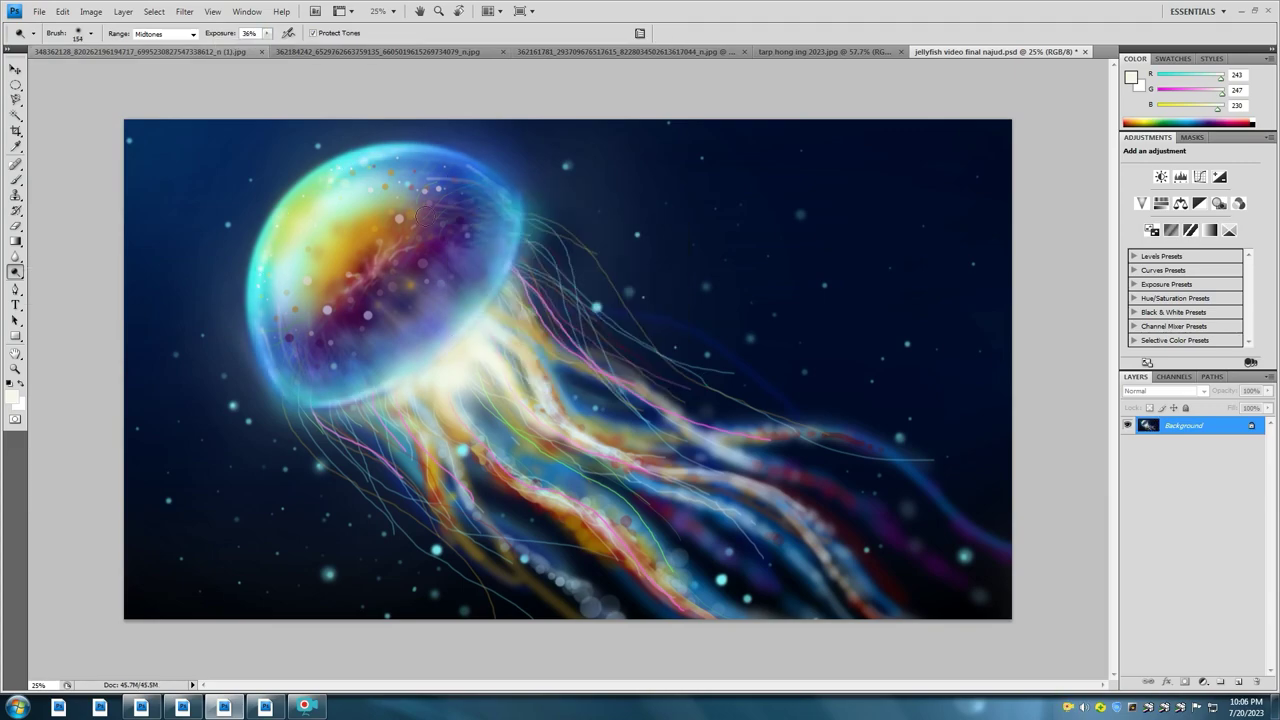
Step: Dodge the tentacle base, left and upper bell rim, and trailing strands, then enlarge the brush to 199
right_click(532, 428)
key("Return")
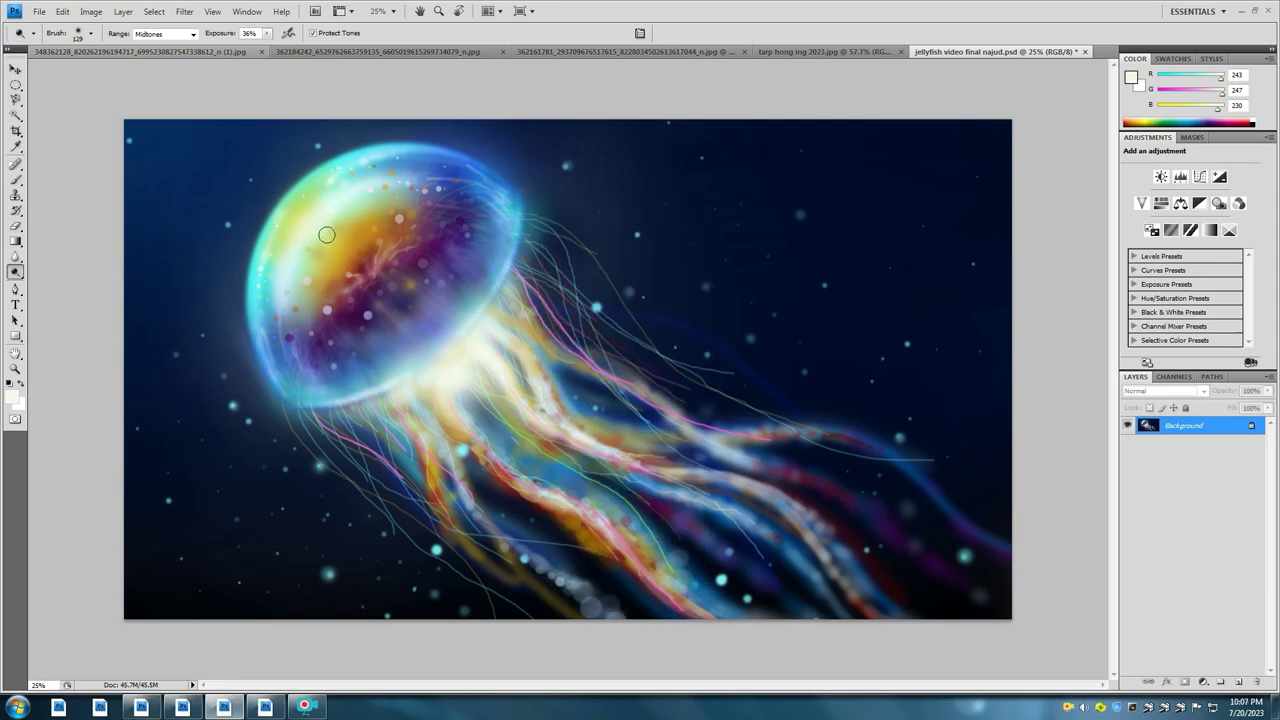
left_click_drag(326, 234, 422, 313)
left_click_drag(277, 306, 342, 238)
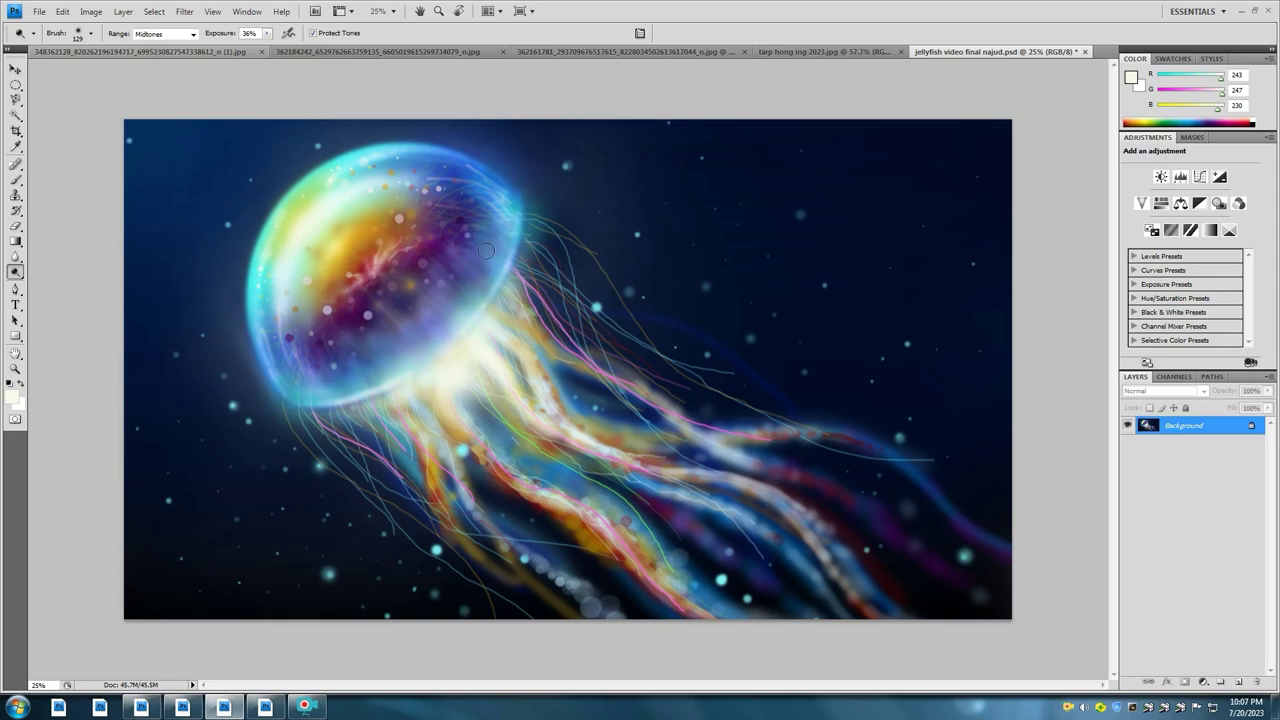
left_click_drag(520, 455, 671, 574)
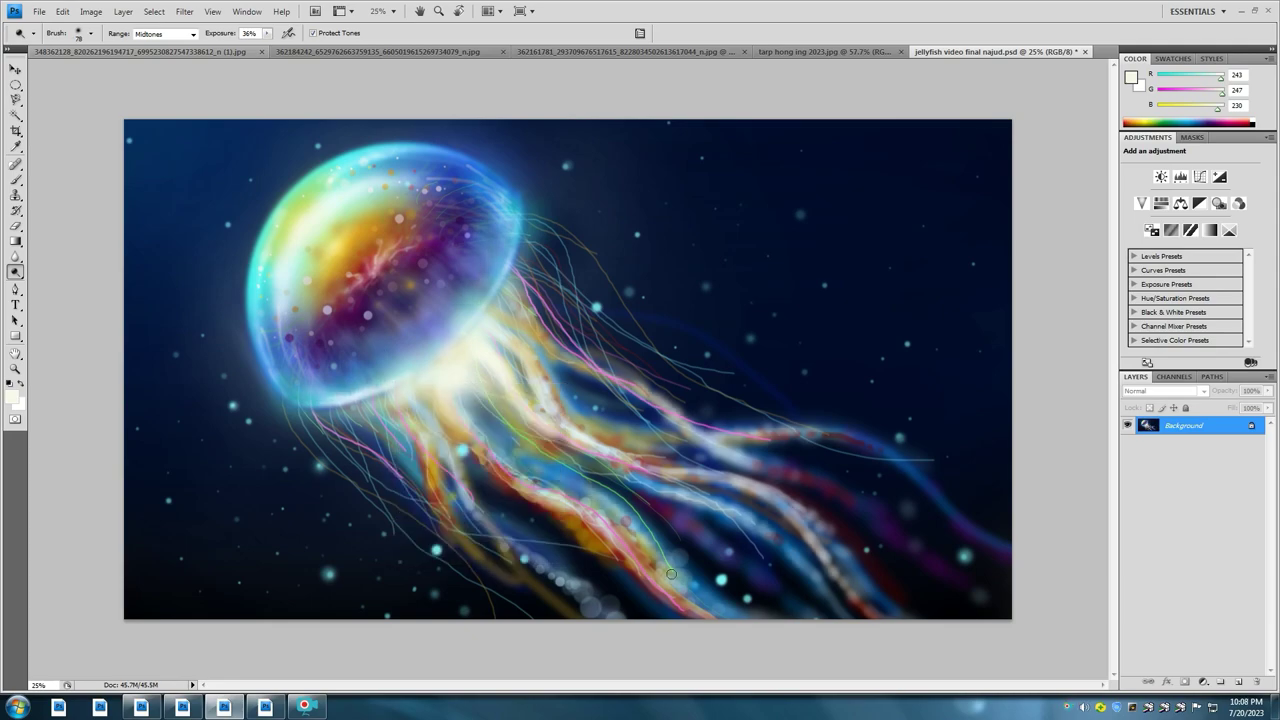
key("bracketleft")
key("bracketleft")
key("bracketleft")
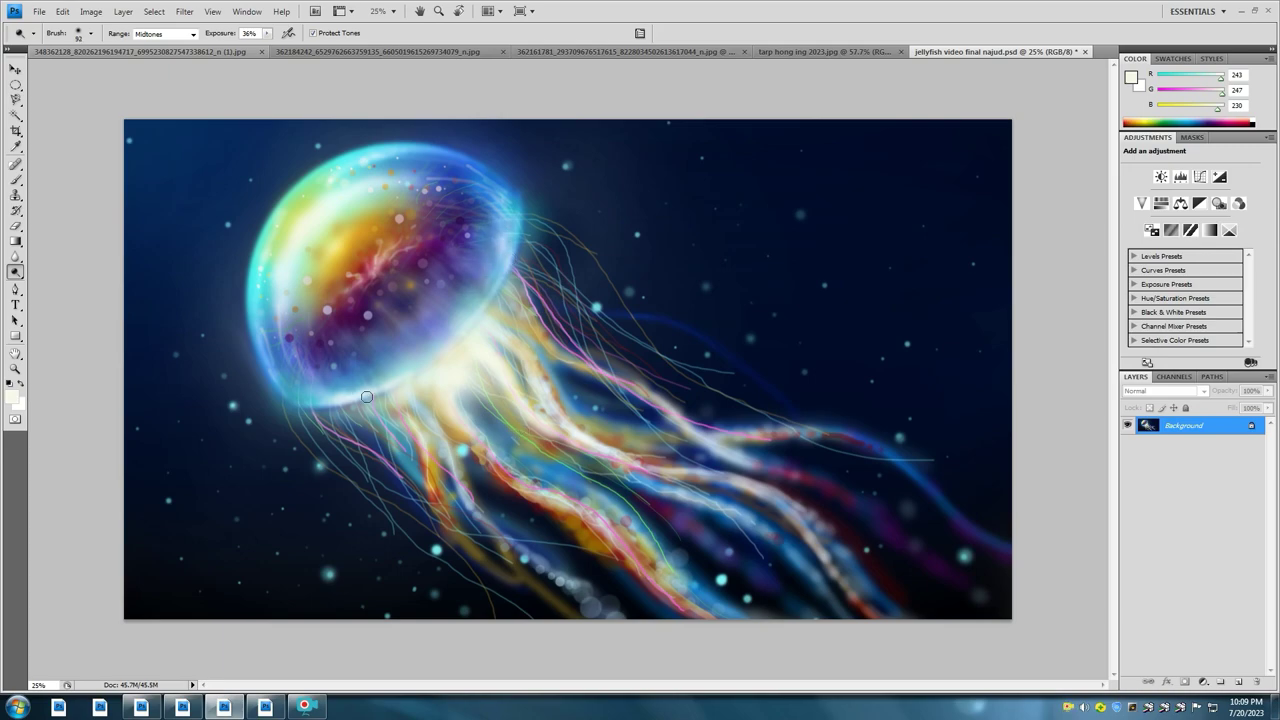
right_click(482, 275)
key("Return")
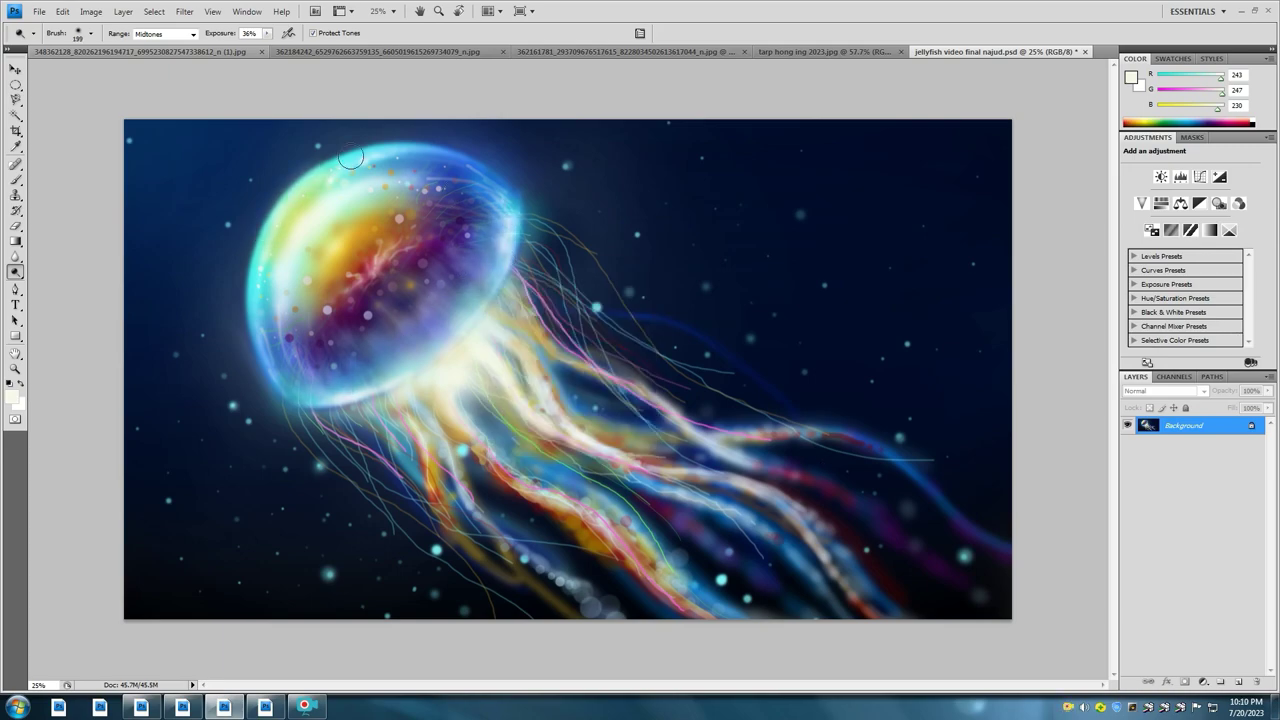